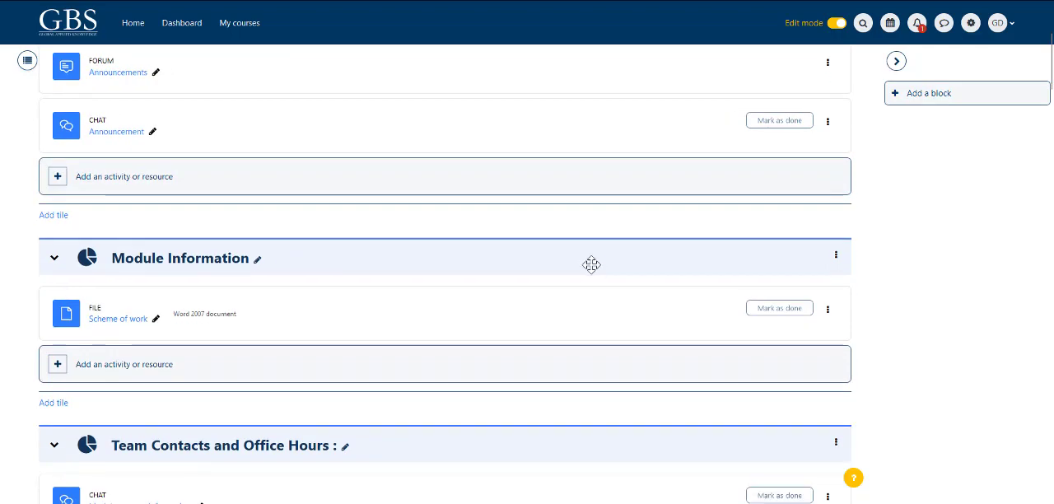
# Step: Add a new Quiz activity to the Week 1 Lecture section
pyautogui.scroll(-5, 603, 271)
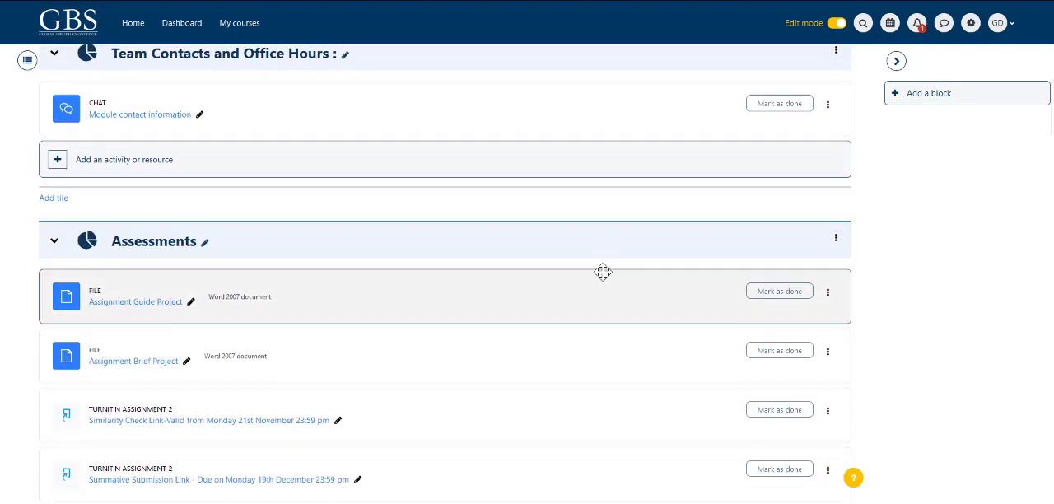
pyautogui.scroll(-8, 603, 272)
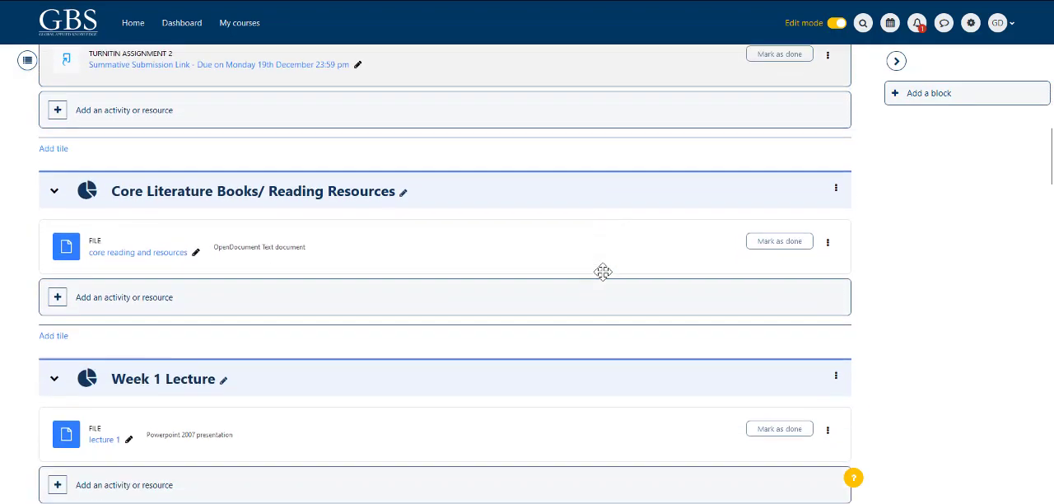
pyautogui.scroll(2, 605, 280)
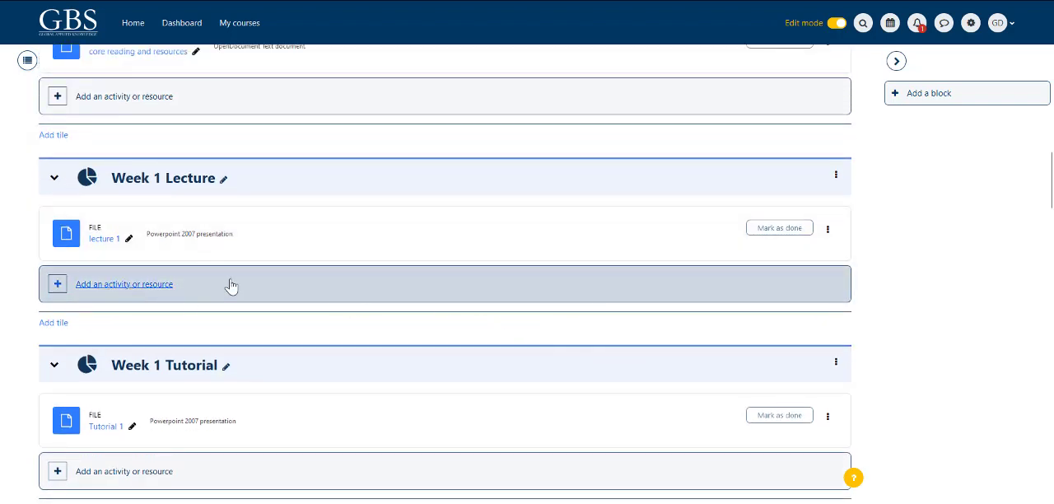
pyautogui.click(121, 286)
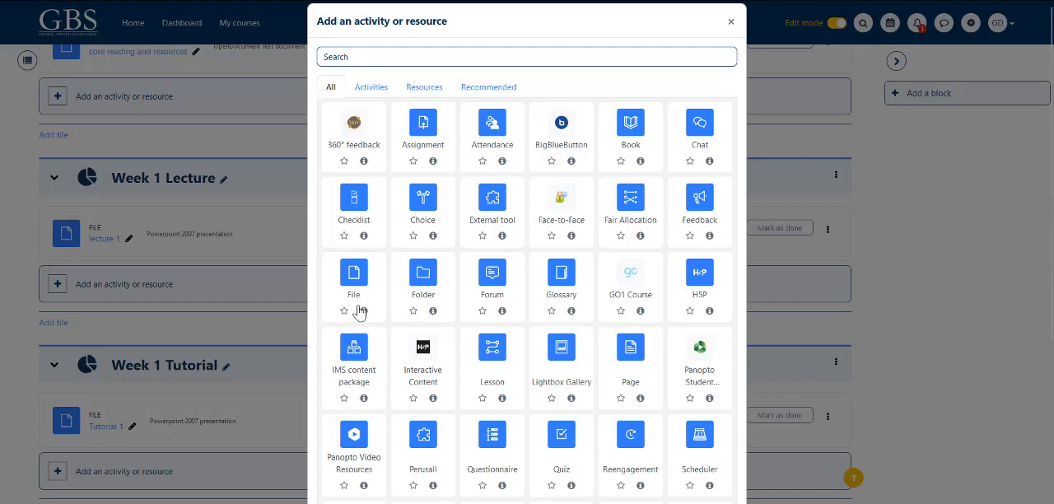
pyautogui.scroll(-3, 530, 341)
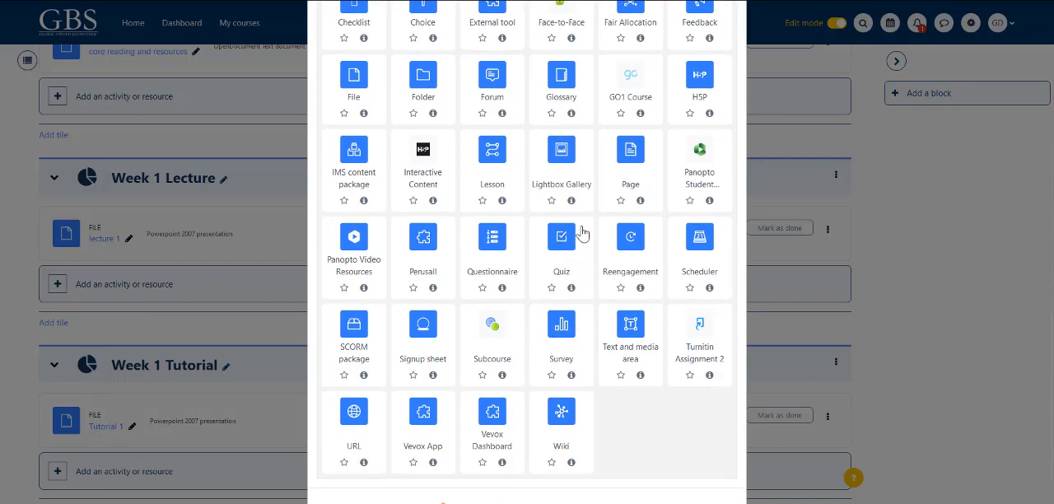
pyautogui.click(561, 237)
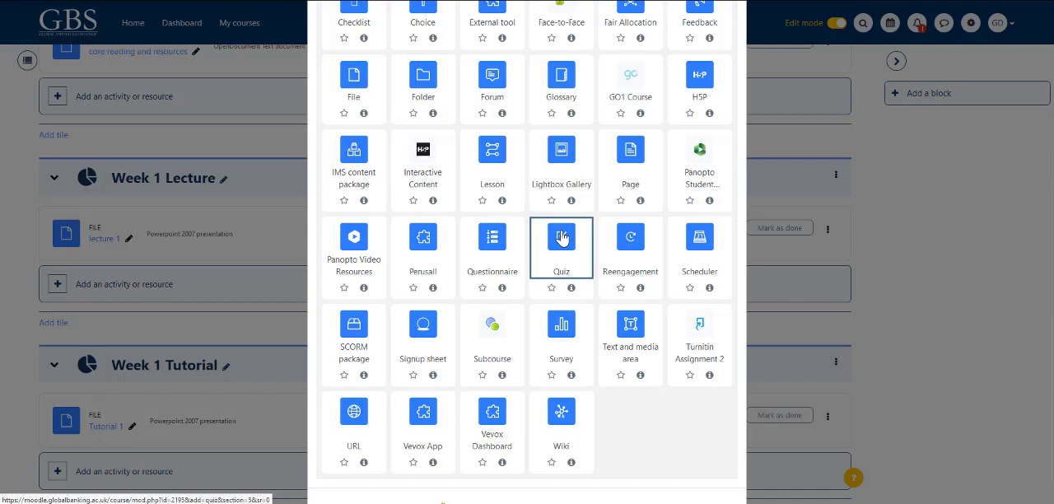
pyautogui.click(562, 237)
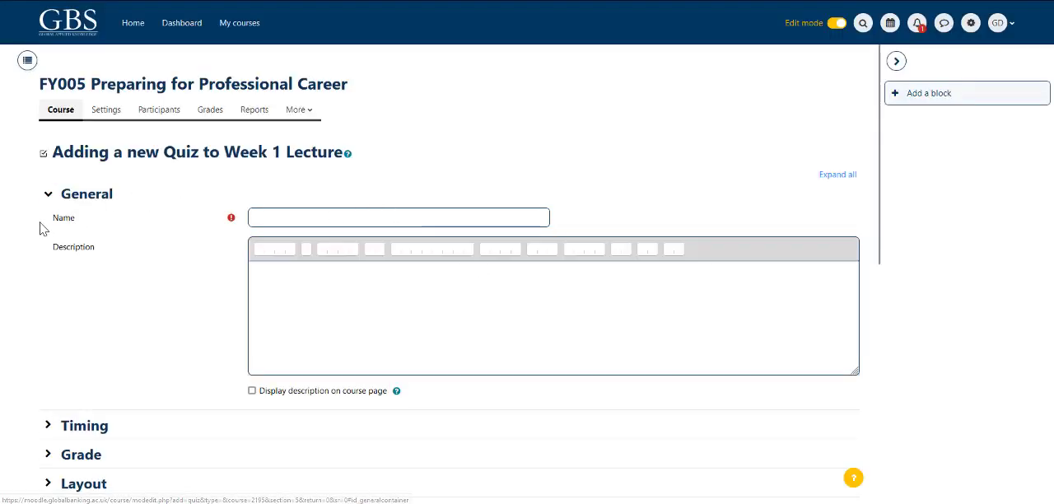
# Step: Name the quiz "Test Quiz 1" and enter the description "A test Quiz for Academics"
pyautogui.moveTo(41, 228); pyautogui.dragTo(101, 233)
pyautogui.click(265, 213)
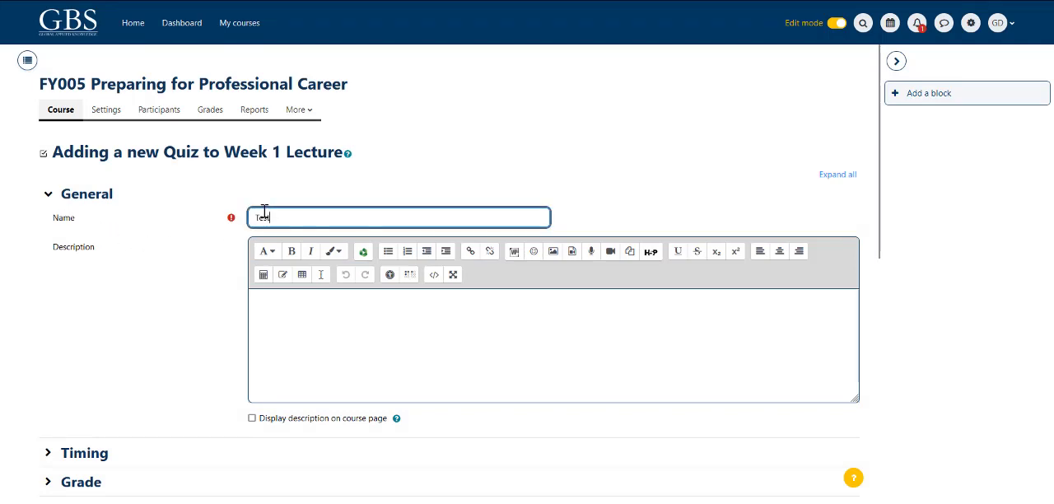
pyautogui.write('Test Quiz 1')
pyautogui.moveTo(49, 246); pyautogui.dragTo(128, 263)
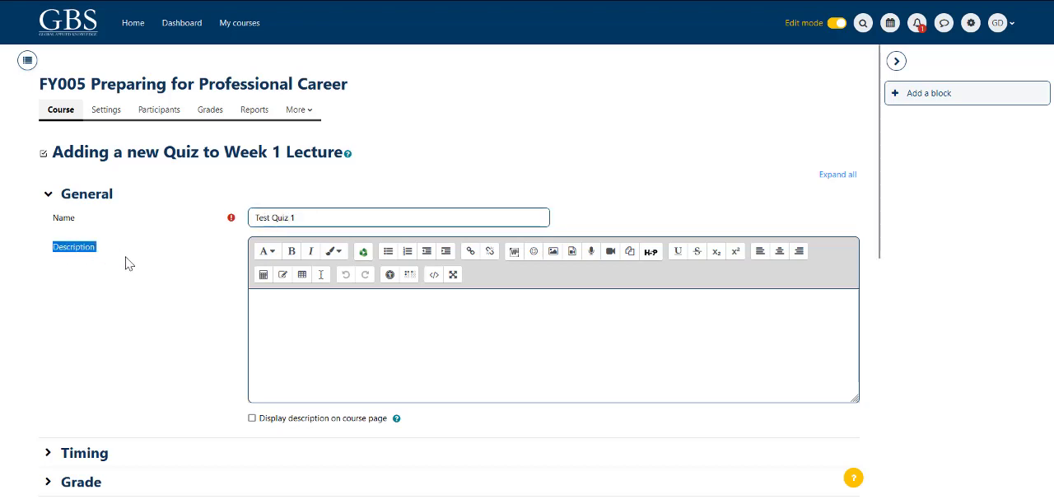
pyautogui.click(273, 302)
pyautogui.write('A test Quiz for Academics')
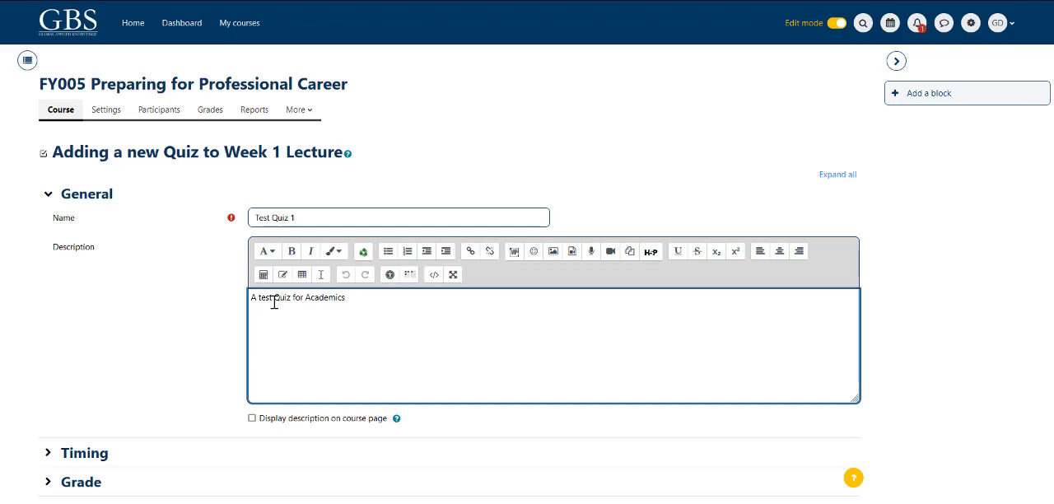
pyautogui.click(196, 315)
# Step: Enable the quiz's open and close dates and set them to 5 January 2024 and 10 January 2024
pyautogui.scroll(-2, 196, 315)
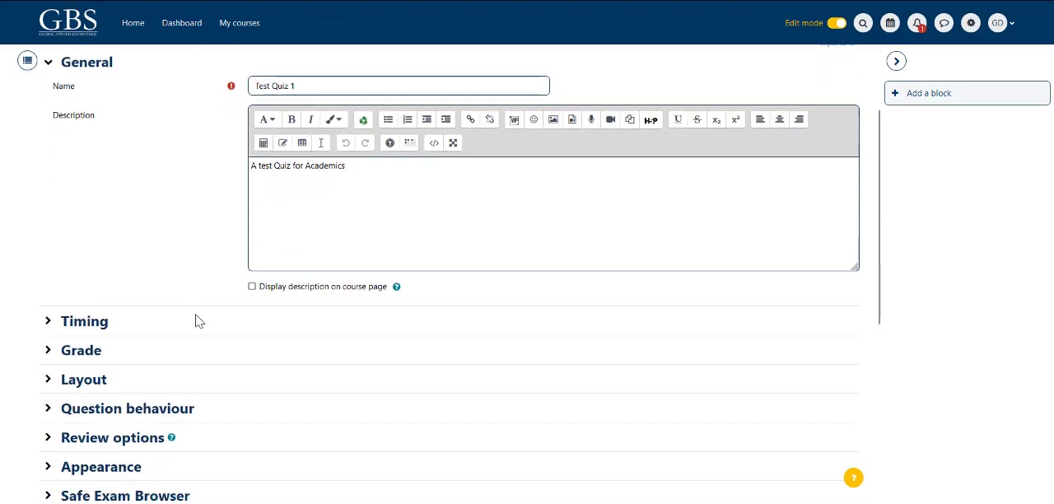
pyautogui.scroll(-2, 196, 322)
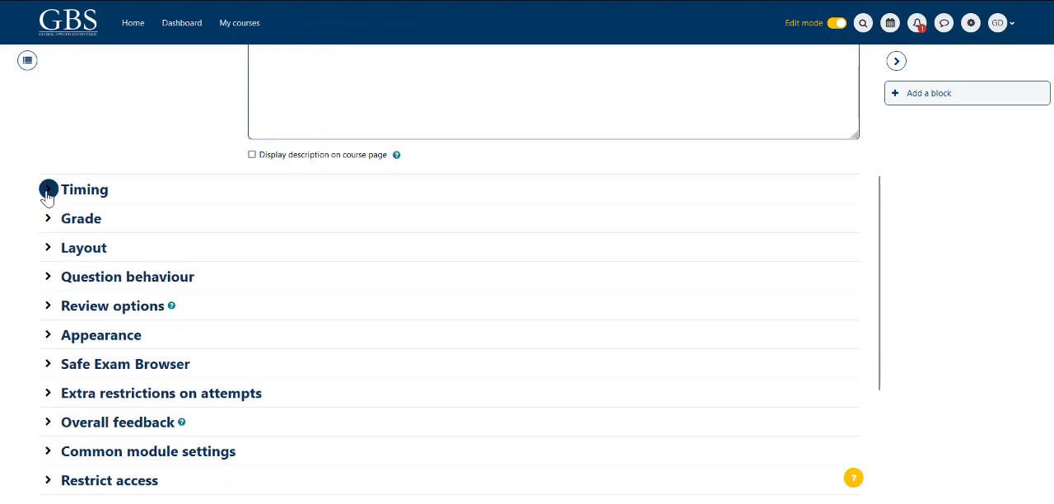
pyautogui.click(48, 192)
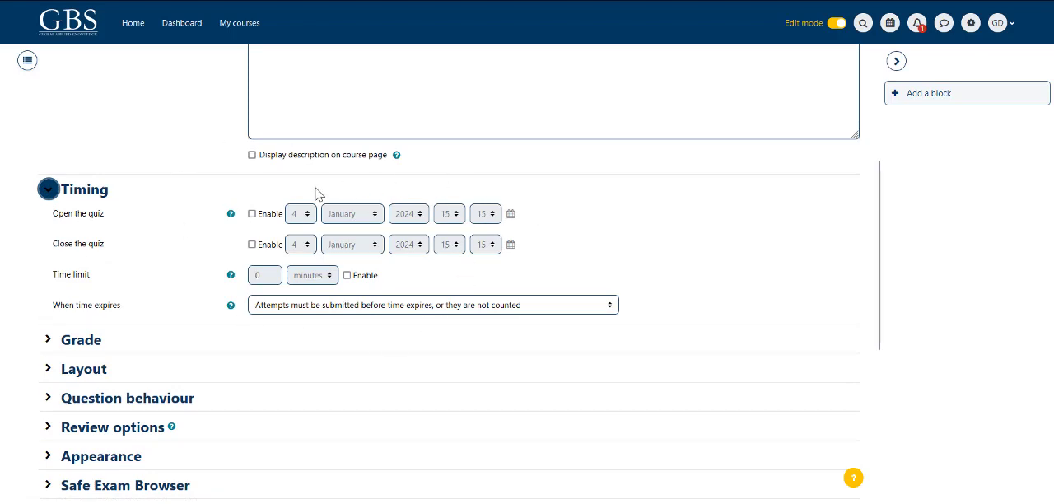
pyautogui.click(252, 215)
pyautogui.click(252, 246)
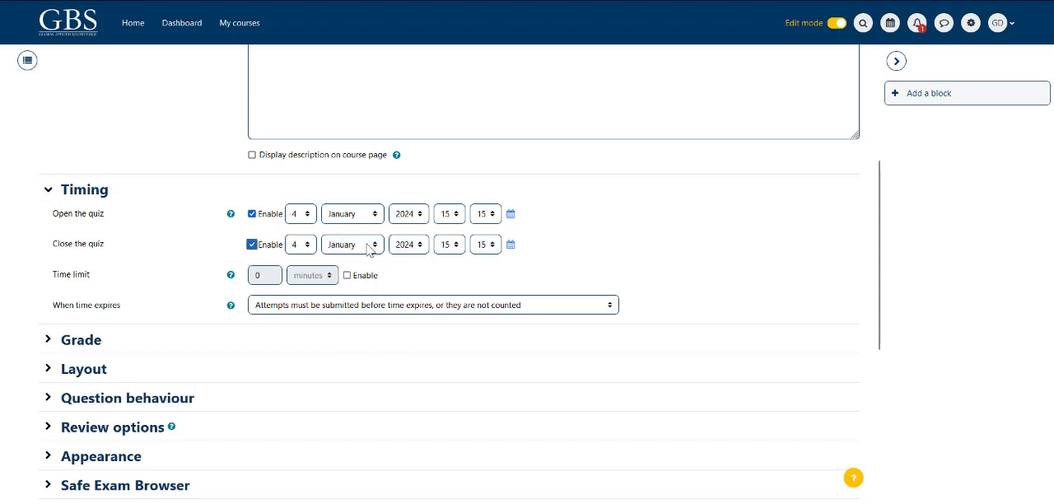
pyautogui.click(302, 214)
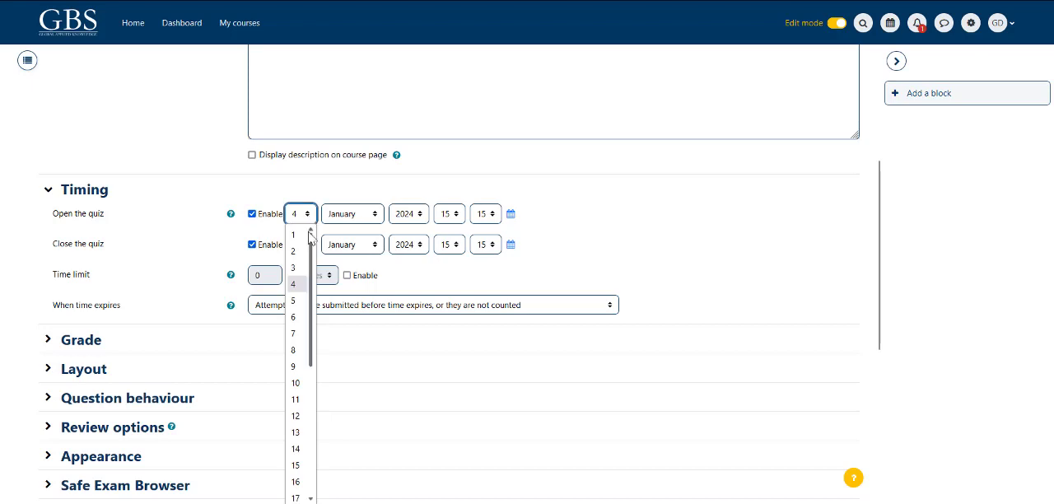
pyautogui.click(294, 301)
pyautogui.click(311, 245)
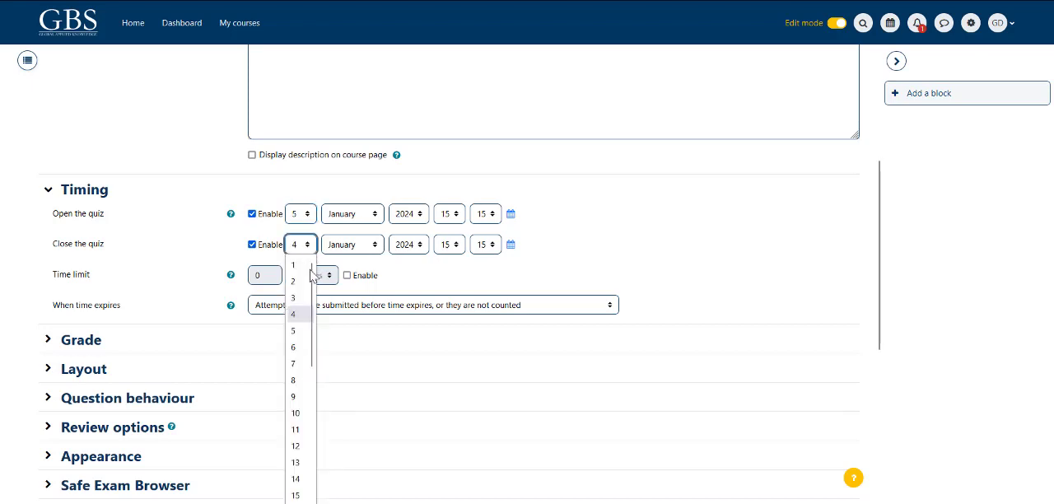
pyautogui.click(299, 413)
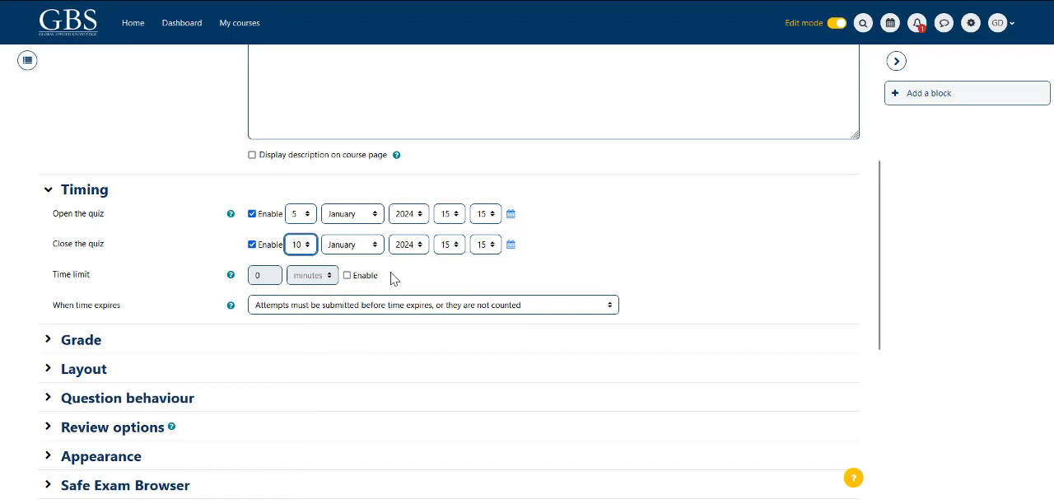
# Step: Set the minutes of both the quiz opening time and closing time to 00
pyautogui.click(477, 217)
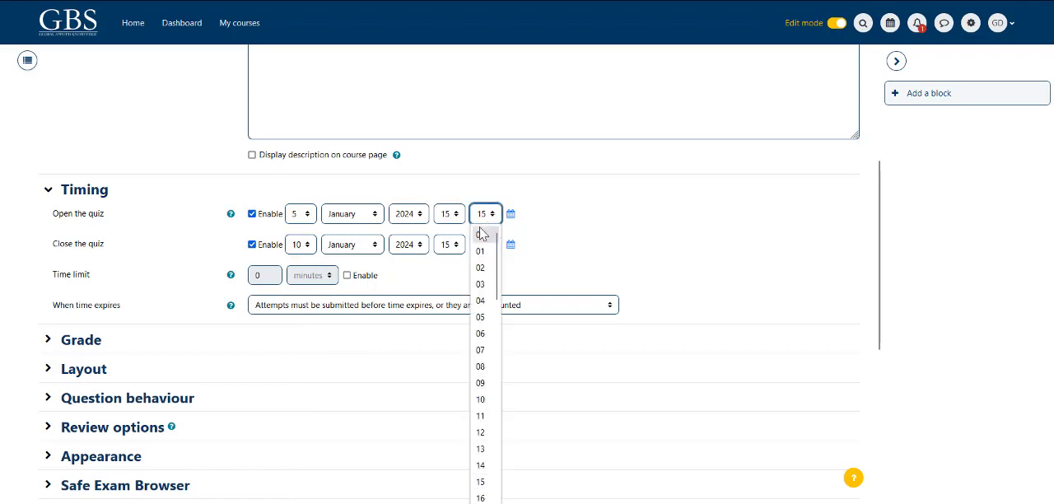
pyautogui.click(480, 233)
pyautogui.click(491, 245)
pyautogui.click(488, 263)
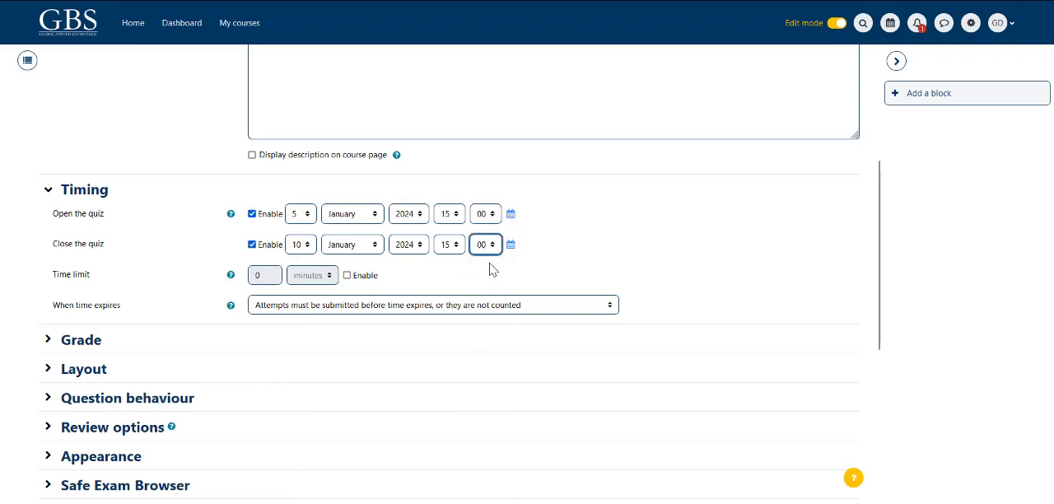
# Step: Enable the quiz's time limit and set it to 30 minutes
pyautogui.scroll(-3, 588, 272)
pyautogui.moveTo(44, 149); pyautogui.dragTo(111, 145)
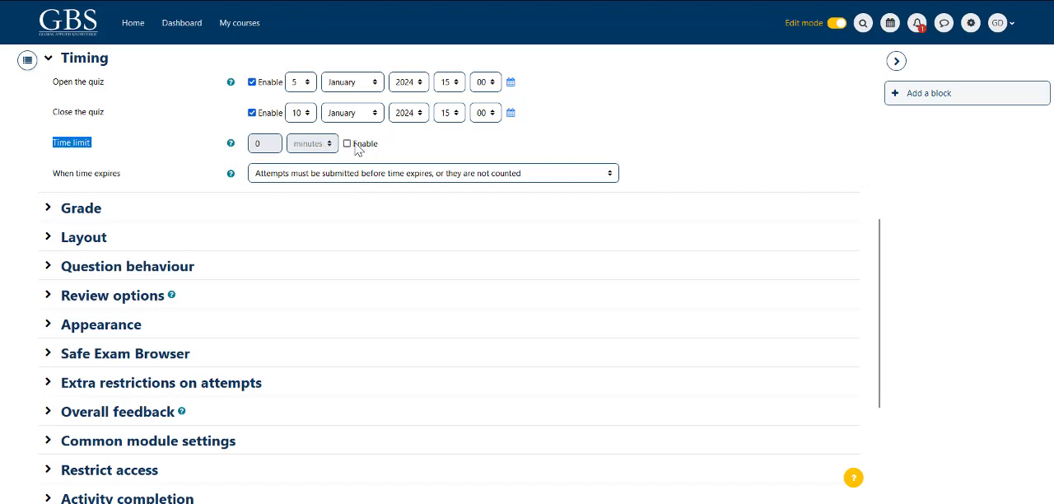
pyautogui.click(347, 145)
pyautogui.moveTo(271, 145); pyautogui.dragTo(238, 148)
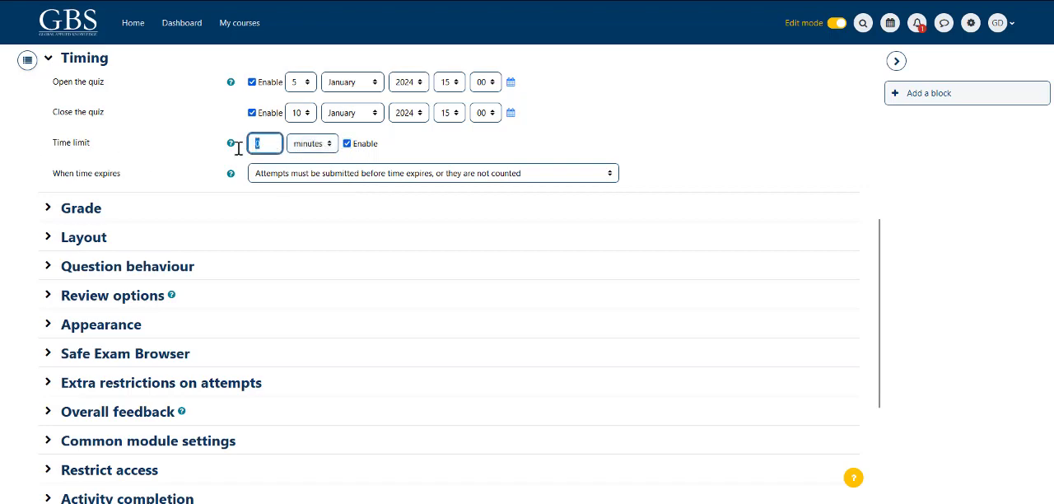
pyautogui.write('30')
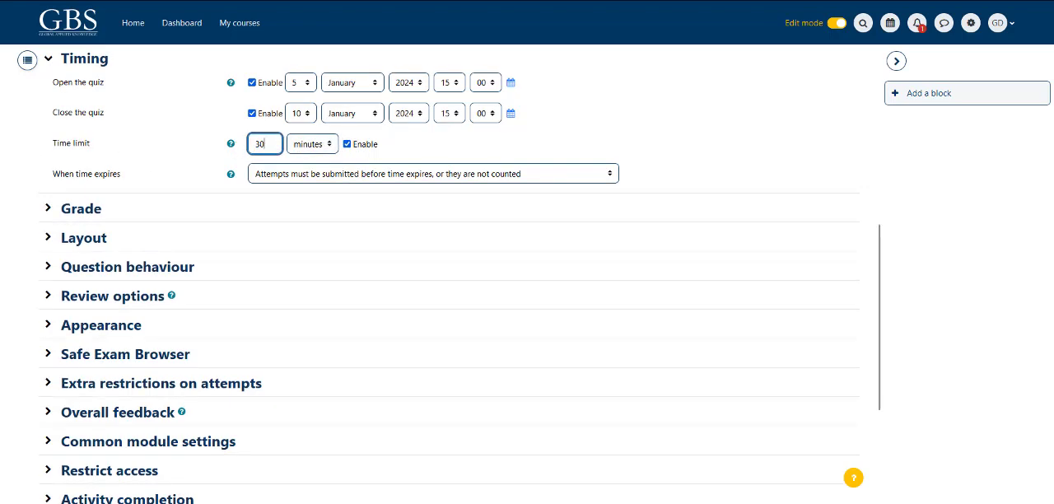
pyautogui.click(399, 156)
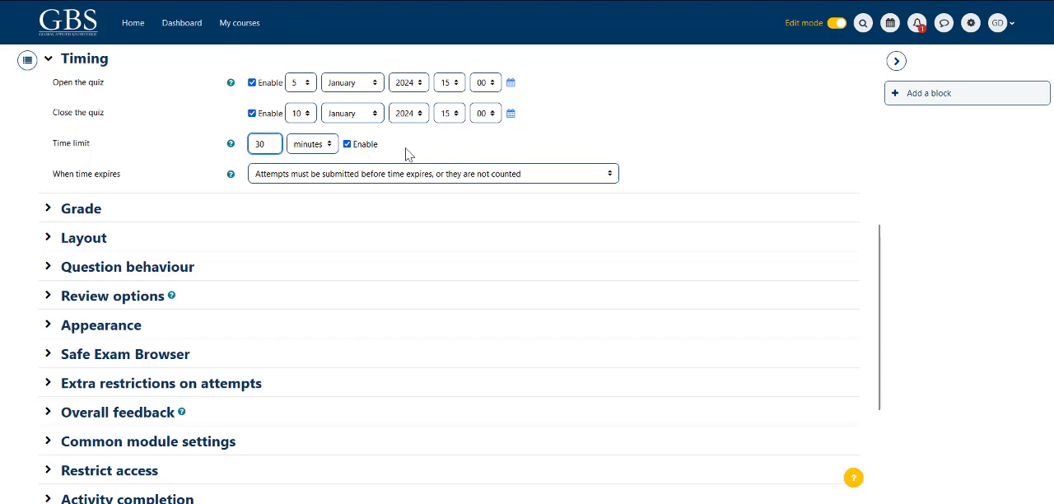
# Step: Set the time limit to 1 with weeks as the unit and disable the limit
pyautogui.click(330, 146)
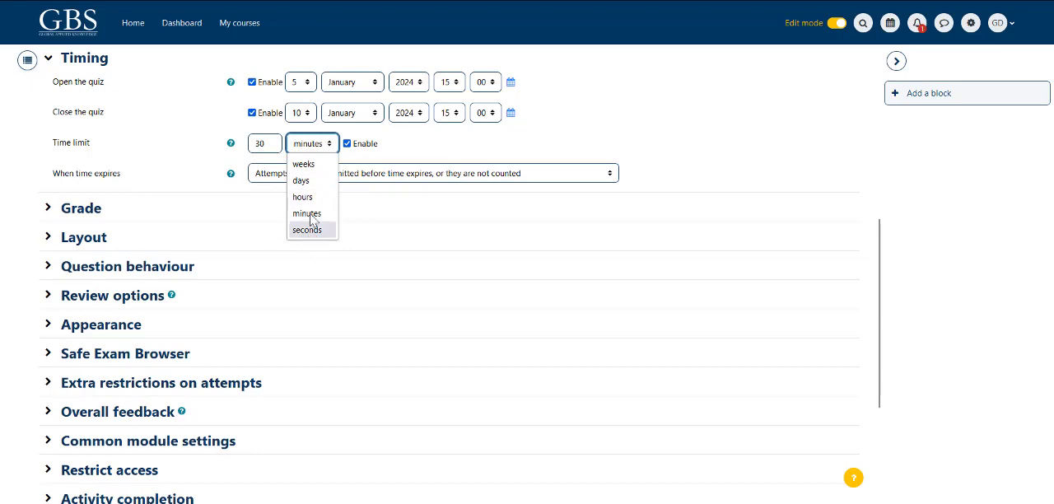
pyautogui.click(305, 165)
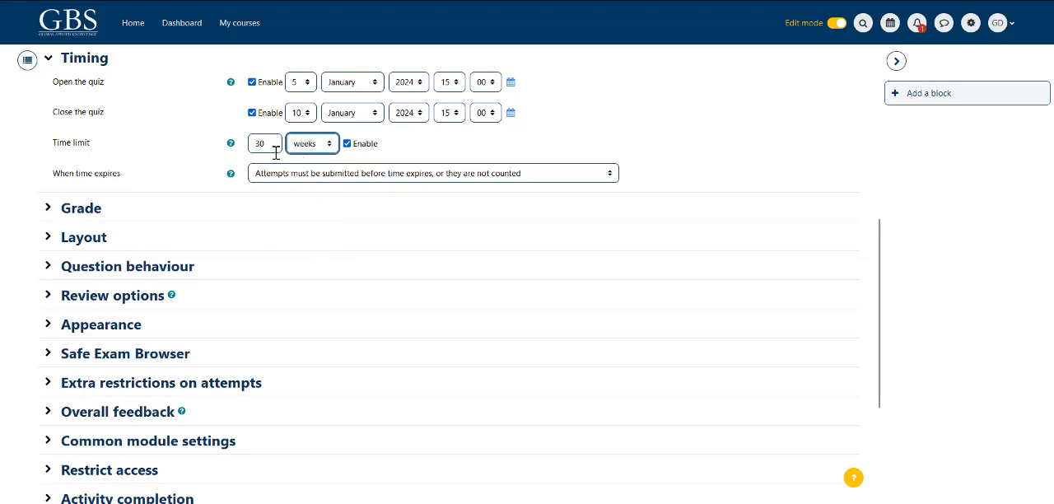
pyautogui.moveTo(272, 149); pyautogui.dragTo(255, 151)
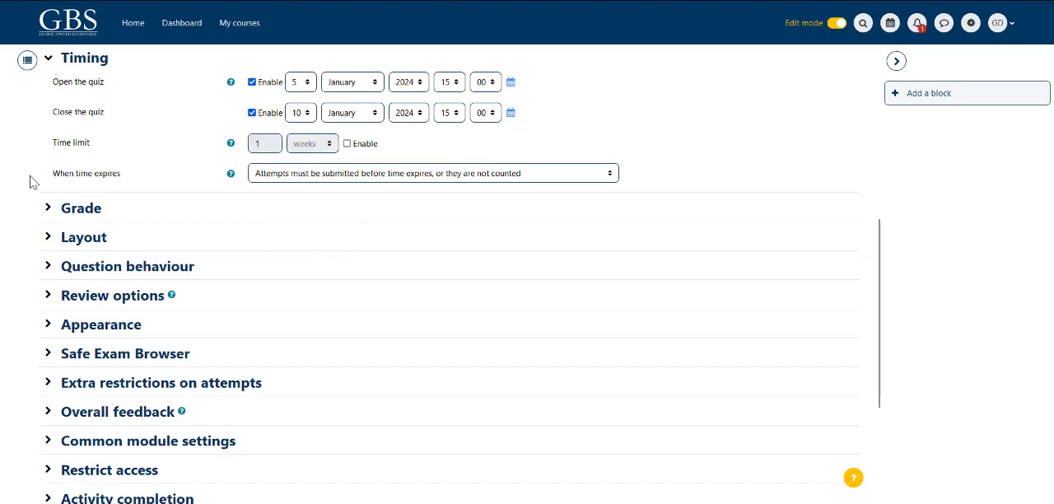
# Step: Choose "Attempts must be submitted before time expires, or they are not counted" for when time expires, and collapse the Timing settings
pyautogui.moveTo(33, 181); pyautogui.dragTo(68, 188)
pyautogui.click(464, 174)
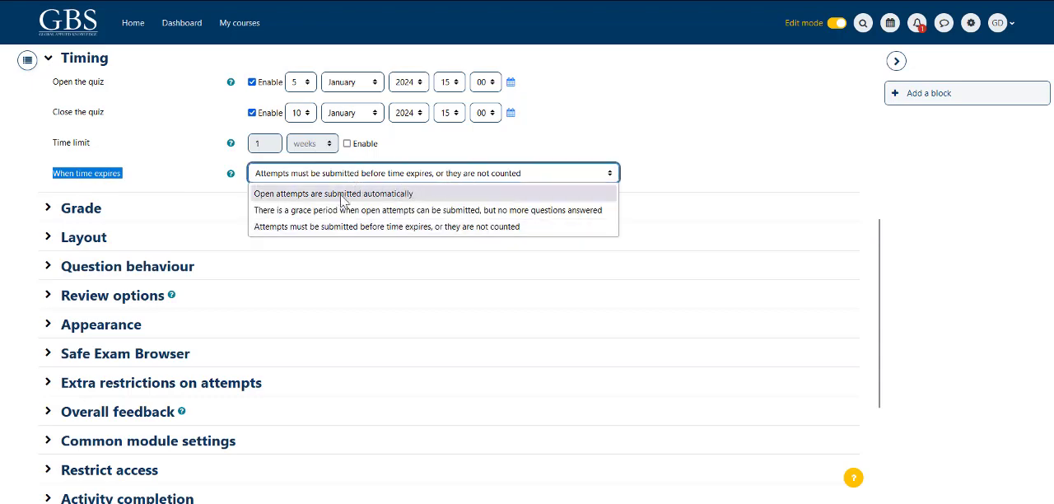
pyautogui.click(382, 227)
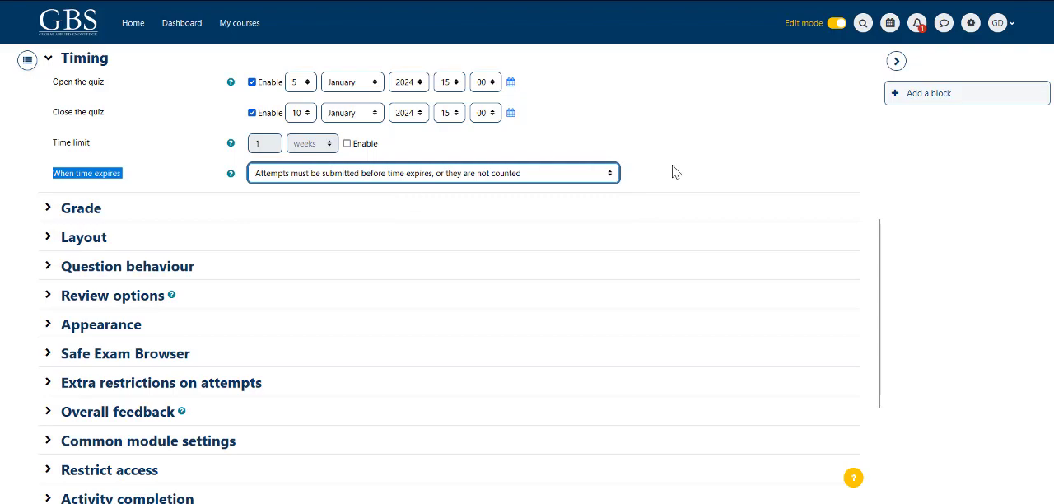
pyautogui.click(646, 173)
pyautogui.click(47, 58)
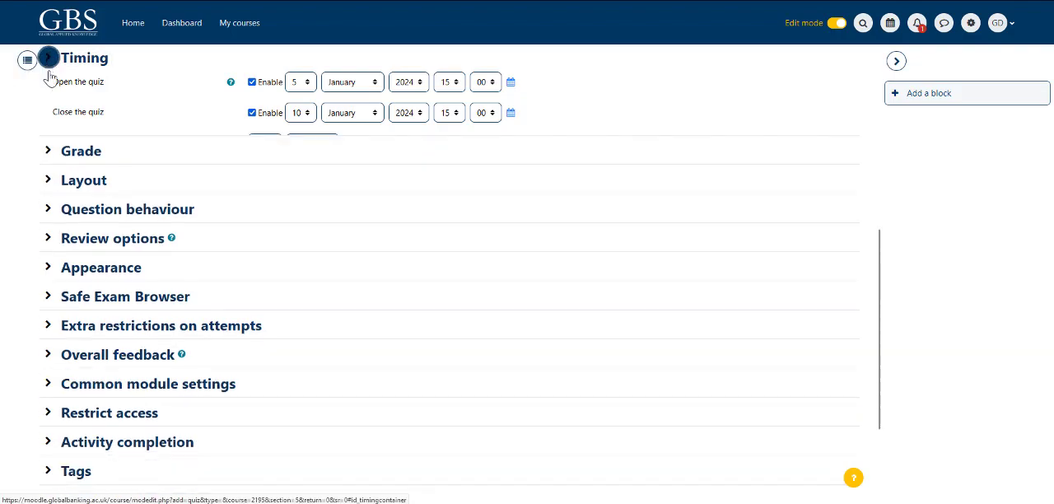
# Step: Expand the Grade settings and examine the grade category choices and the help for grade category and grade to pass
pyautogui.click(48, 86)
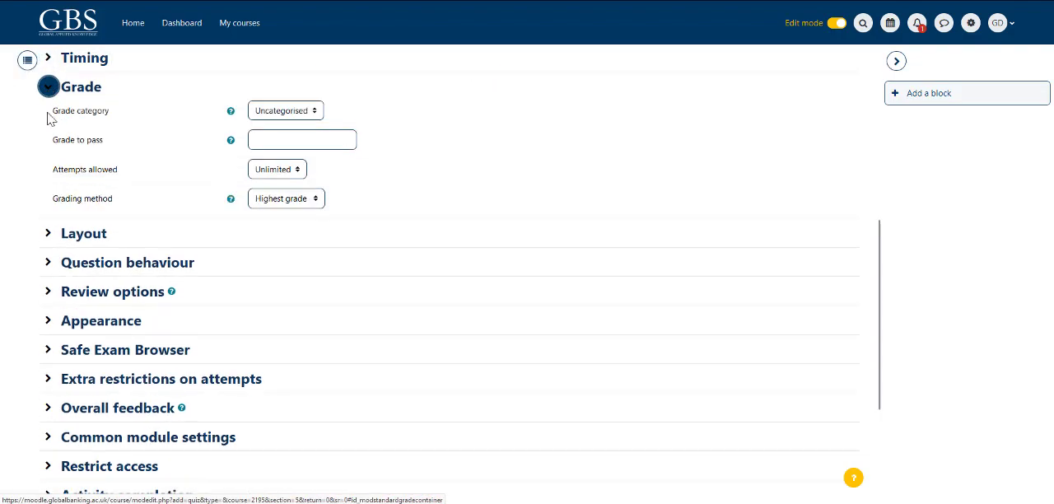
pyautogui.moveTo(45, 120); pyautogui.dragTo(132, 130)
pyautogui.click(317, 112)
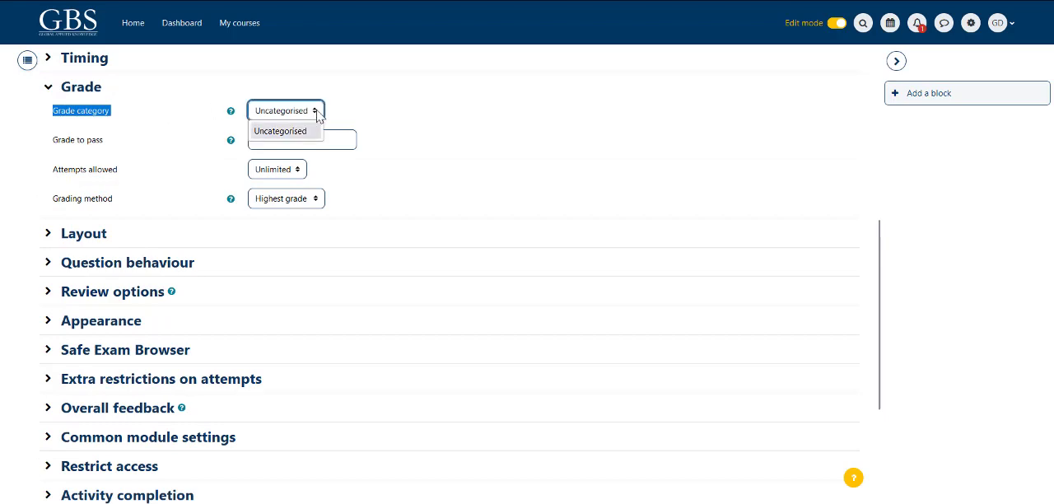
pyautogui.click(349, 117)
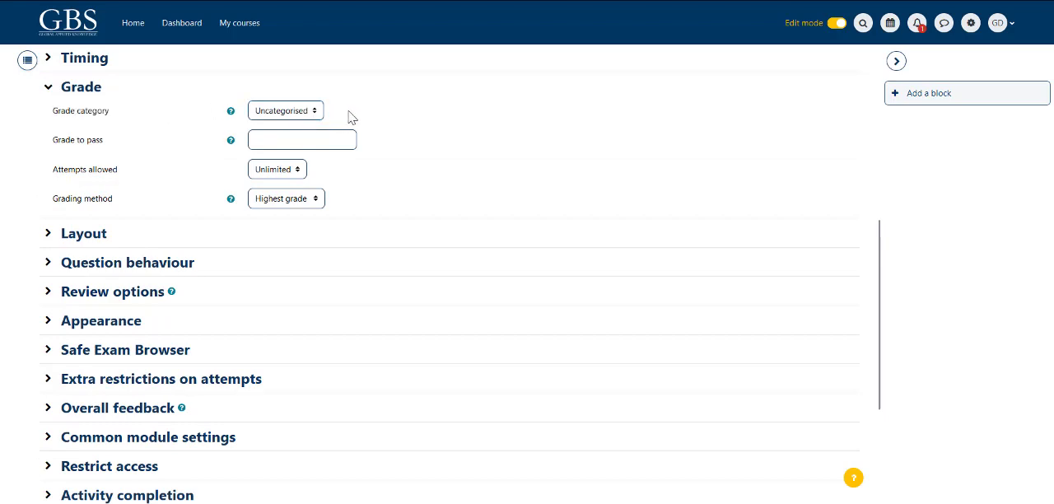
pyautogui.click(231, 112)
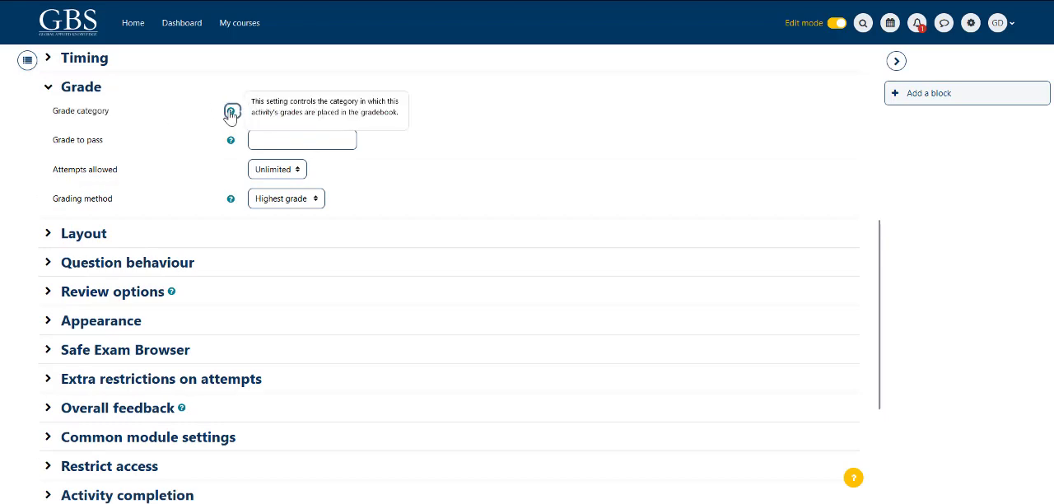
pyautogui.click(192, 157)
pyautogui.click(231, 141)
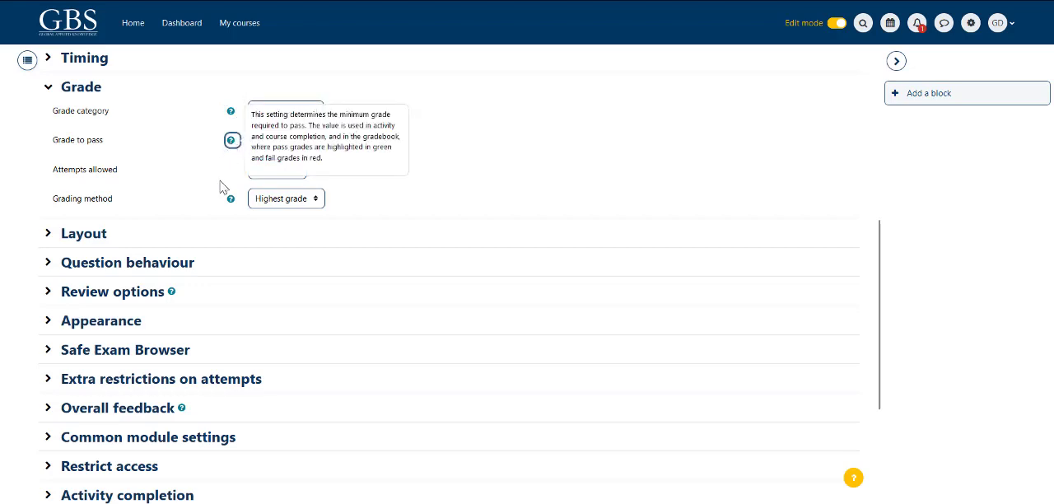
pyautogui.click(264, 158)
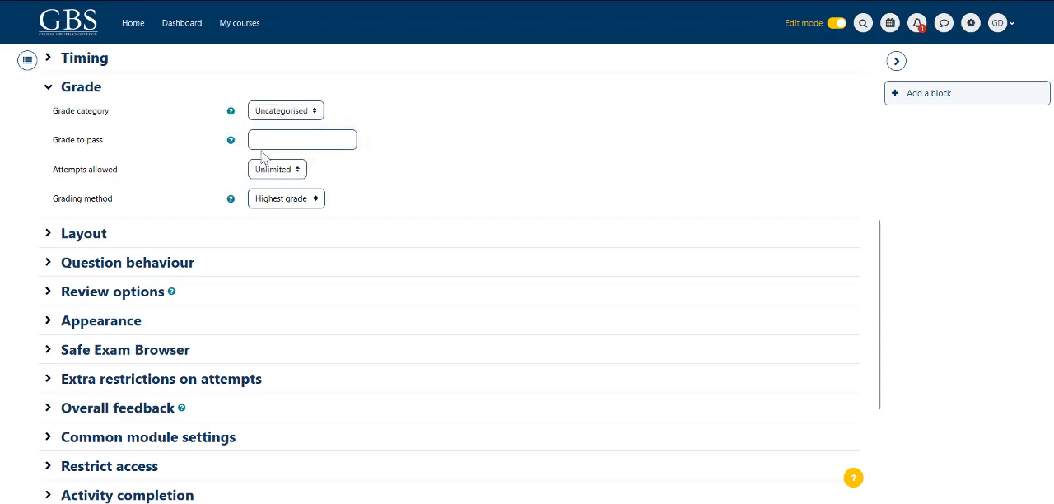
# Step: Set the grade to pass to 10, try 1 for attempts allowed, and return attempts allowed to Unlimited
pyautogui.click(265, 141)
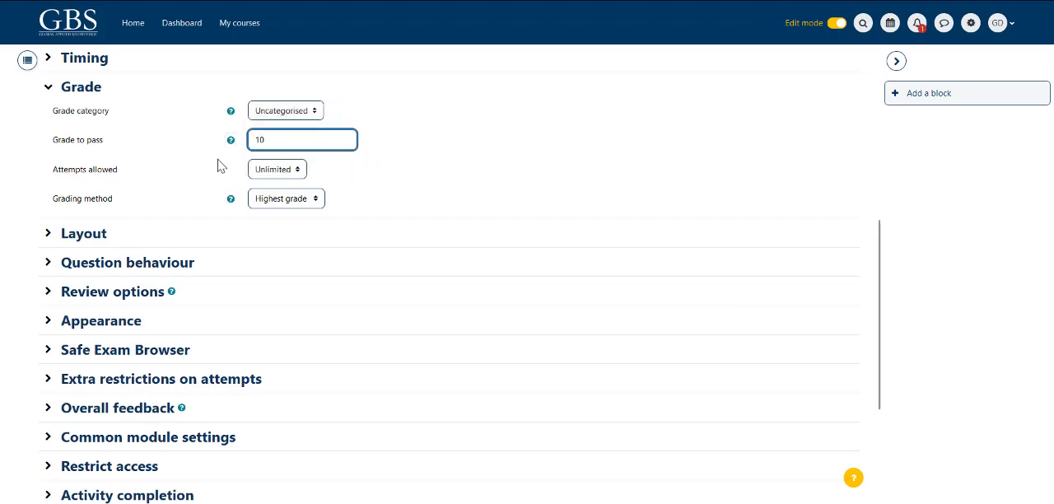
pyautogui.click(236, 171)
pyautogui.click(295, 173)
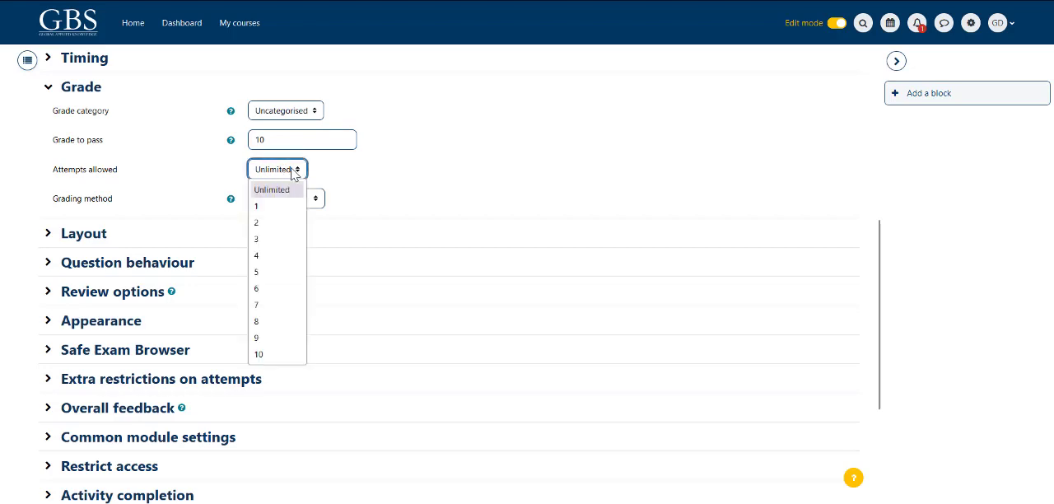
pyautogui.click(261, 210)
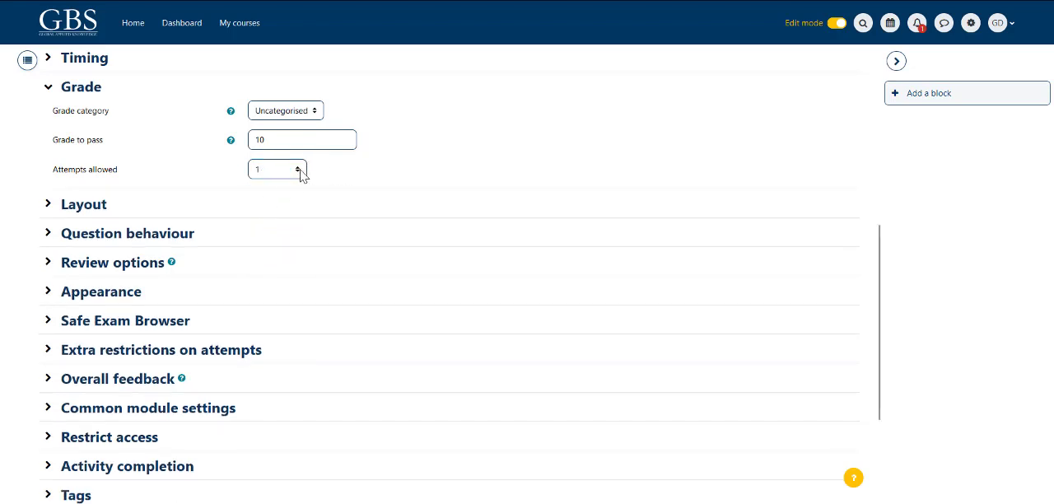
pyautogui.click(301, 173)
pyautogui.click(274, 190)
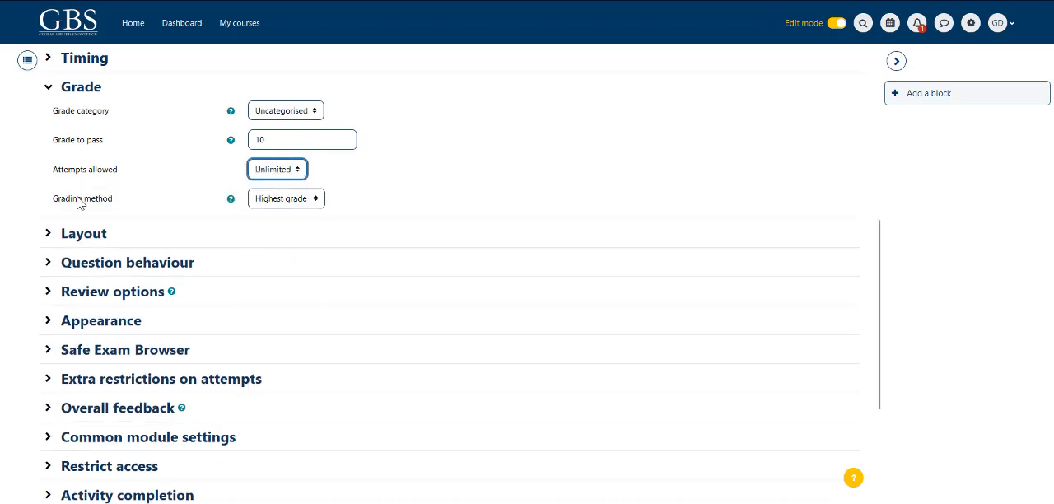
# Step: Examine the grading method choices and their help, and collapse the Grade settings
pyautogui.moveTo(34, 199); pyautogui.dragTo(130, 211)
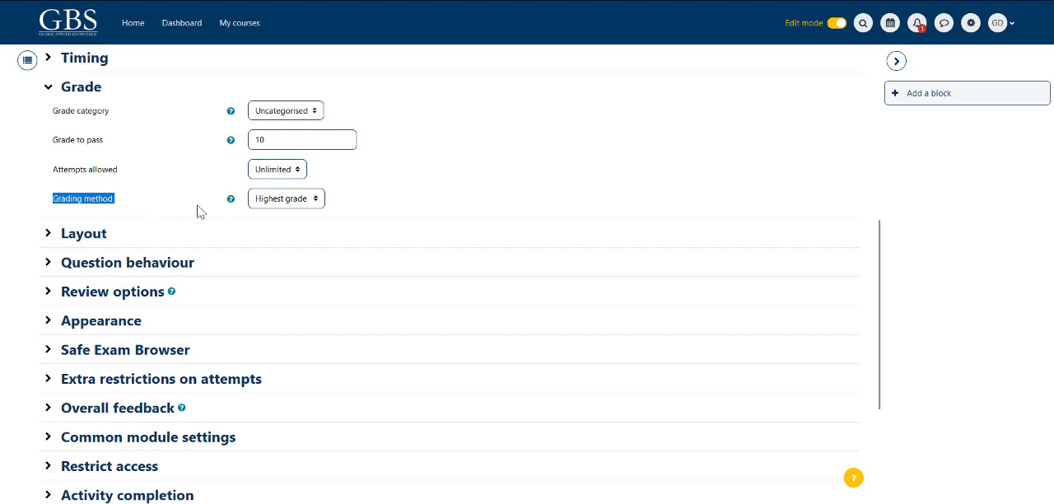
pyautogui.click(308, 205)
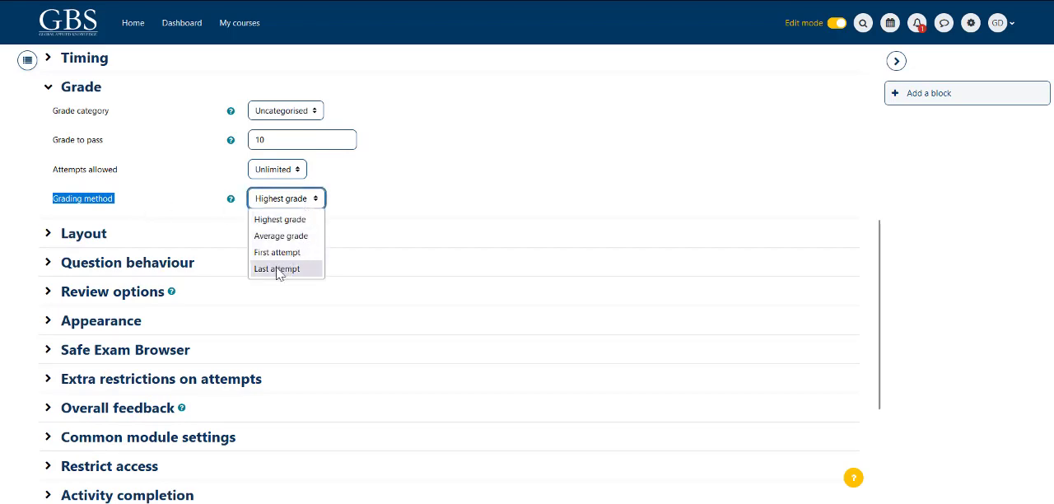
pyautogui.click(186, 206)
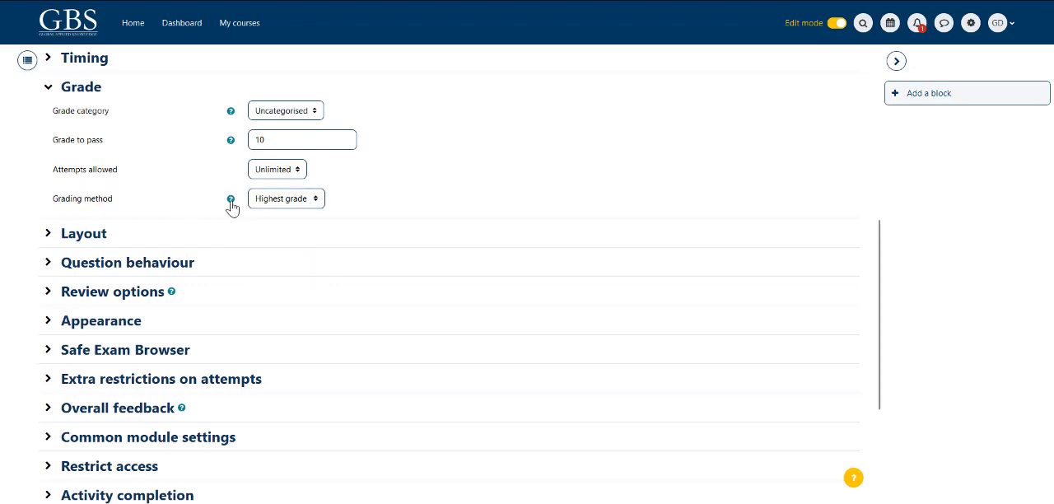
pyautogui.click(231, 201)
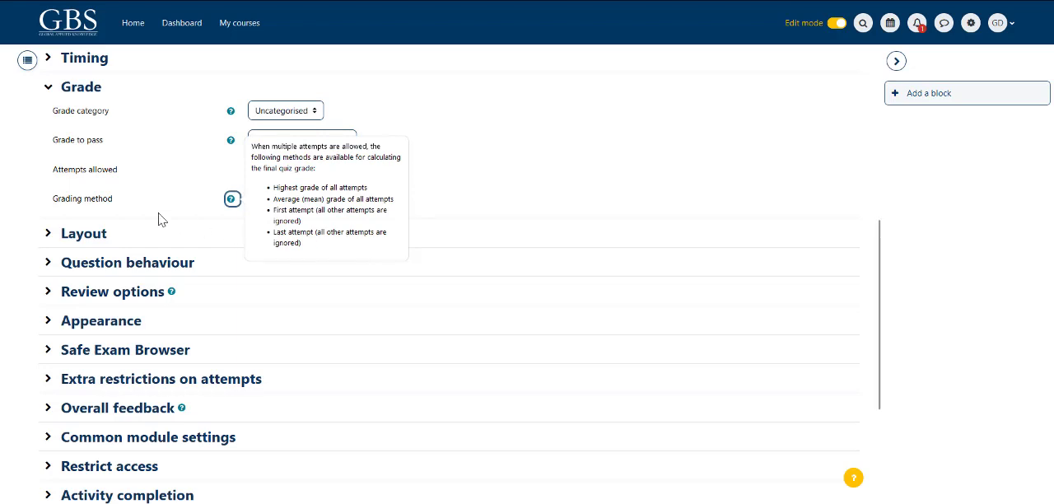
pyautogui.click(19, 213)
pyautogui.click(47, 87)
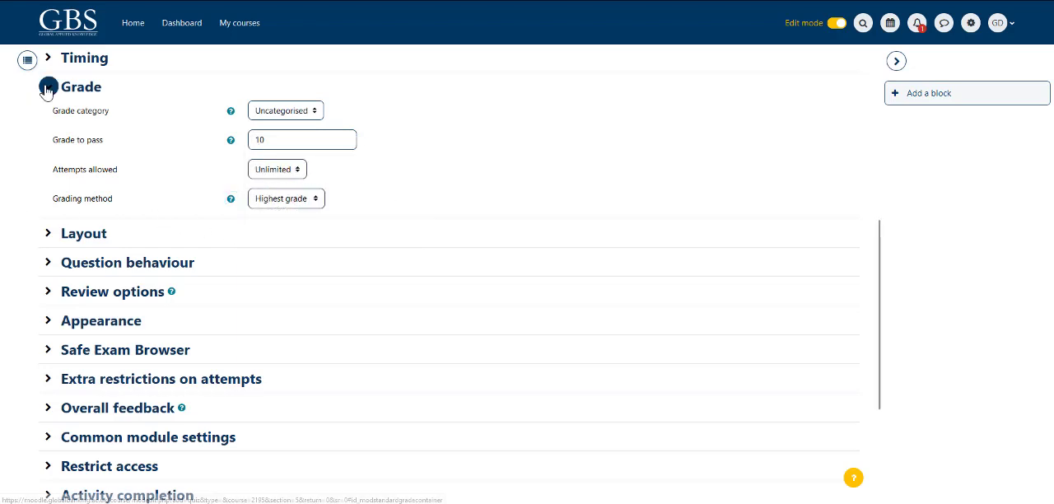
# Step: Expand the Layout settings and choose Every question for New page
pyautogui.click(48, 117)
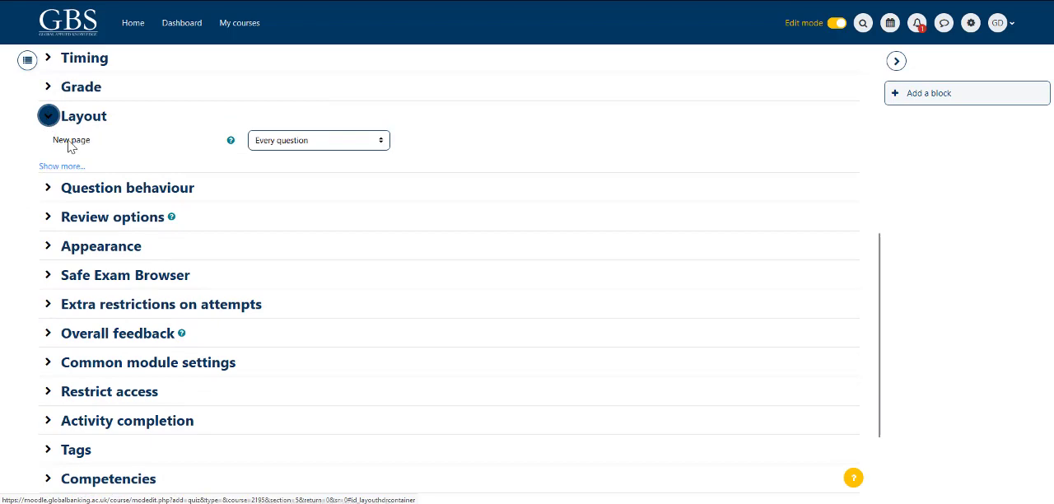
pyautogui.moveTo(52, 142); pyautogui.dragTo(106, 147)
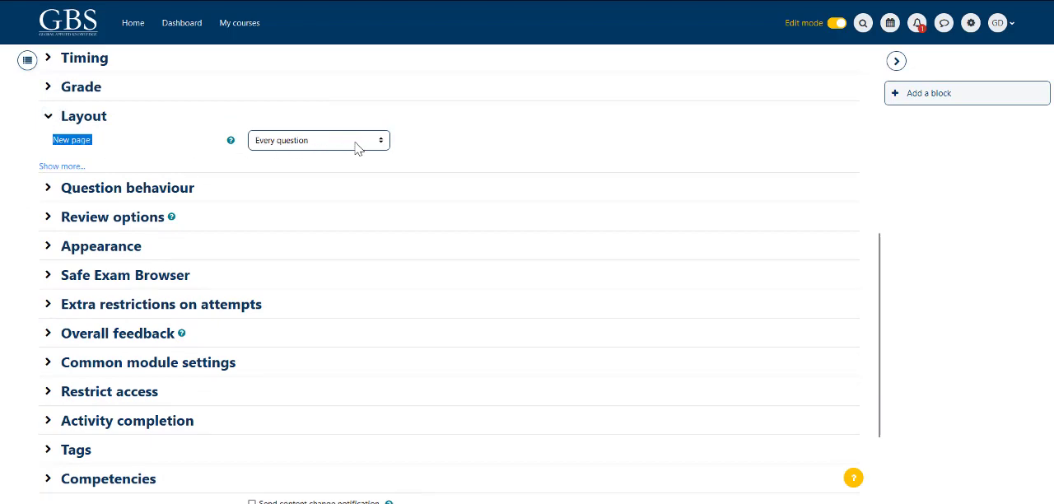
pyautogui.click(380, 141)
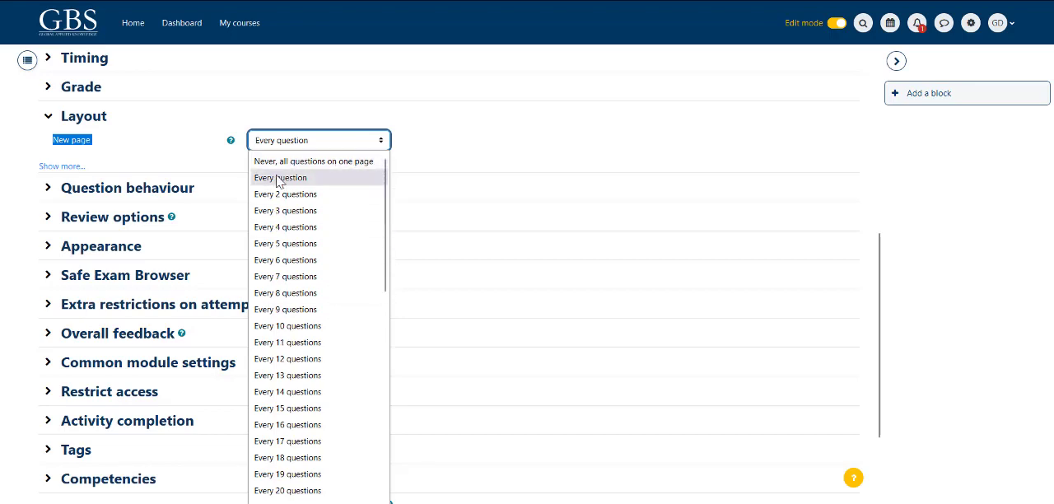
pyautogui.click(281, 181)
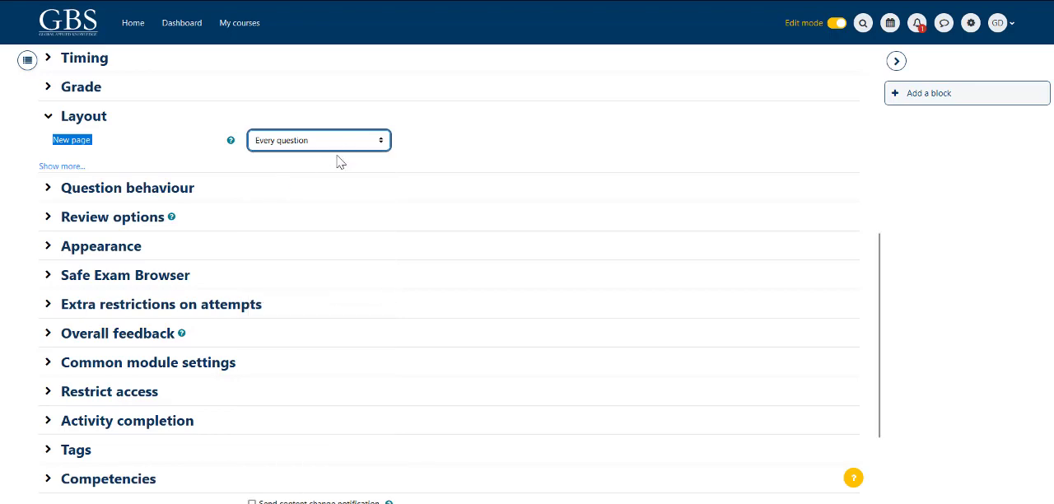
# Step: Try Every 10 questions for New page and switch it back to Every question
pyautogui.click(386, 141)
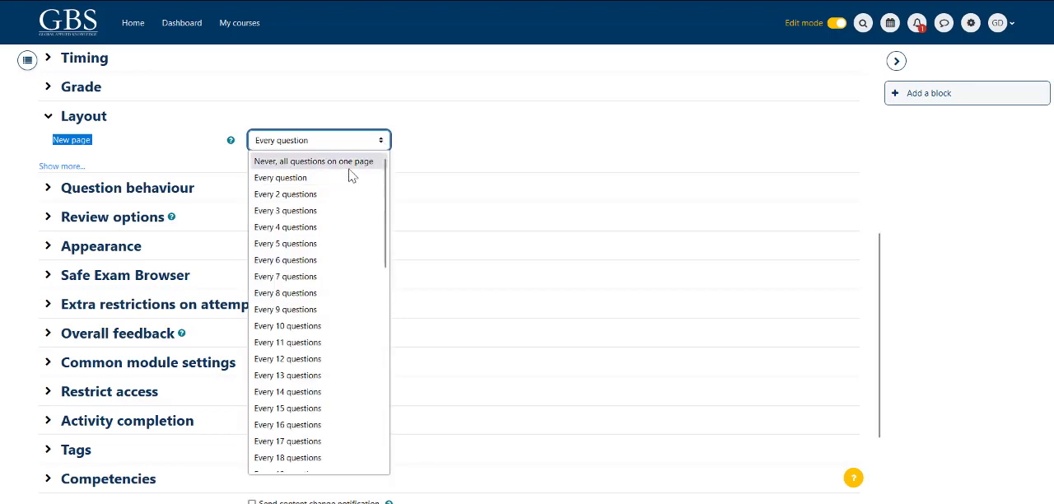
pyautogui.click(305, 325)
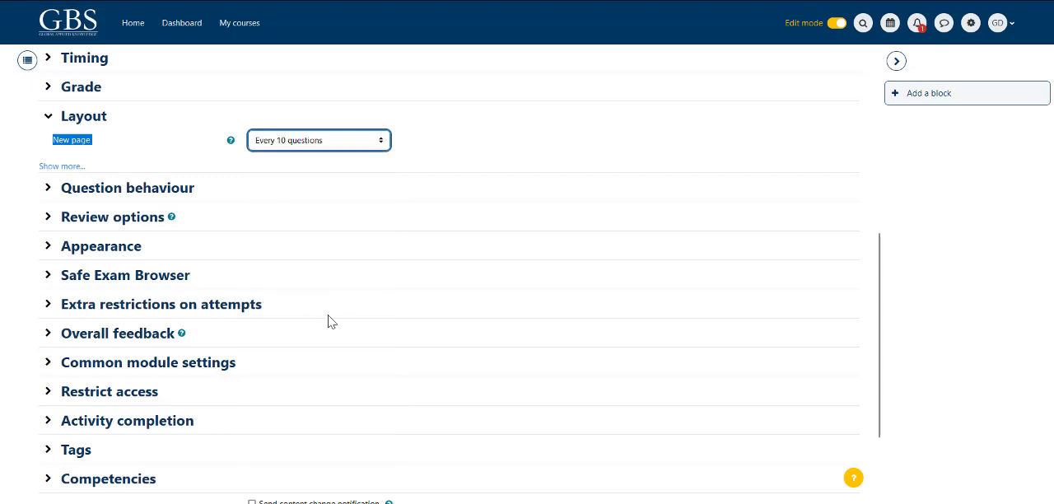
pyautogui.click(384, 141)
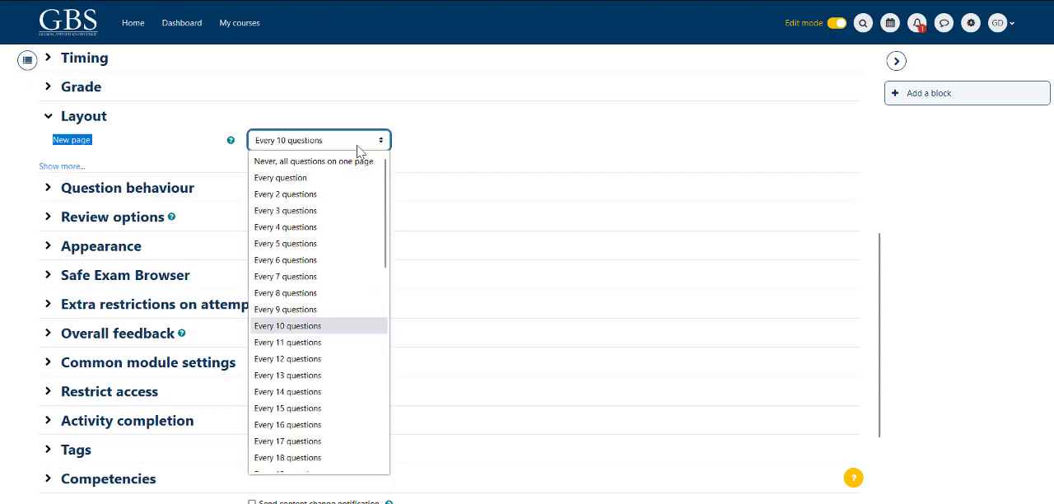
pyautogui.click(280, 178)
pyautogui.click(474, 173)
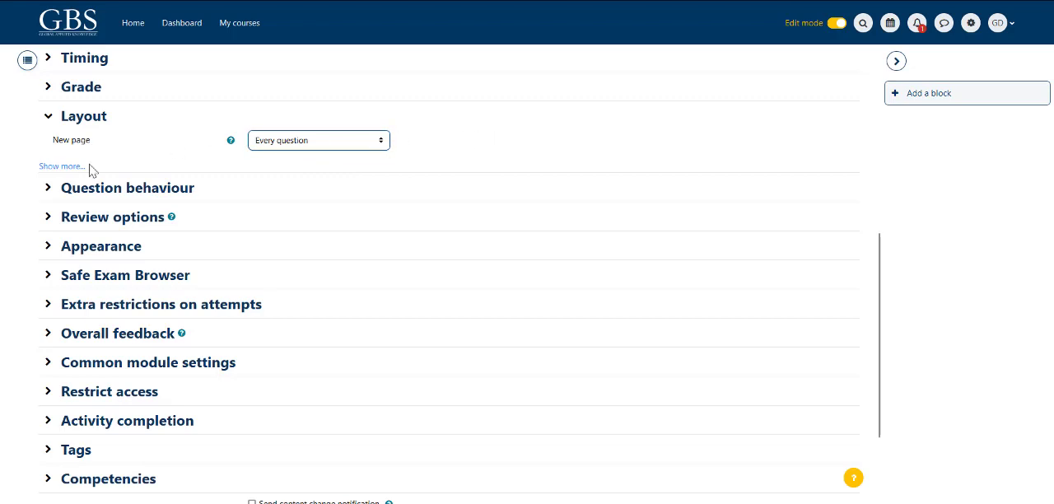
# Step: Expand the Question behaviour settings and set Shuffle within questions to No
pyautogui.click(48, 188)
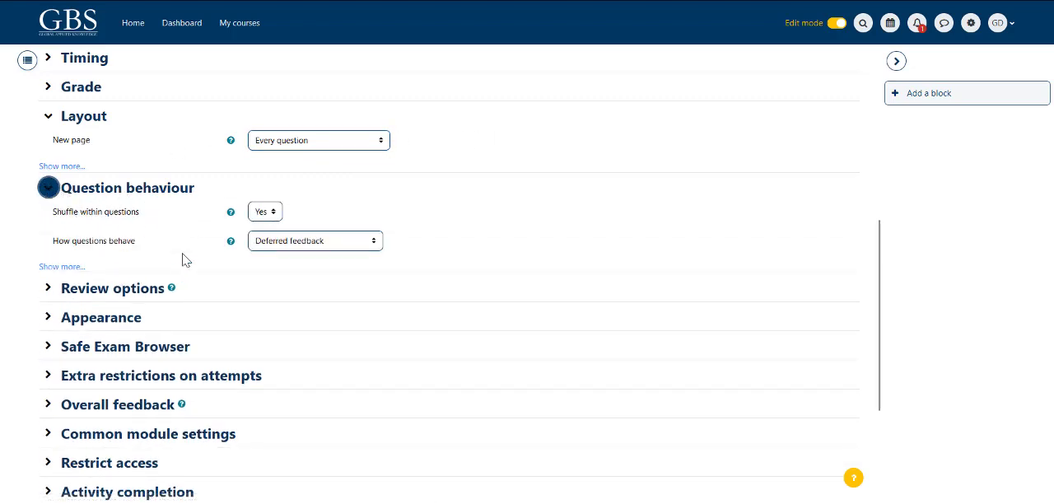
pyautogui.moveTo(50, 212); pyautogui.dragTo(152, 217)
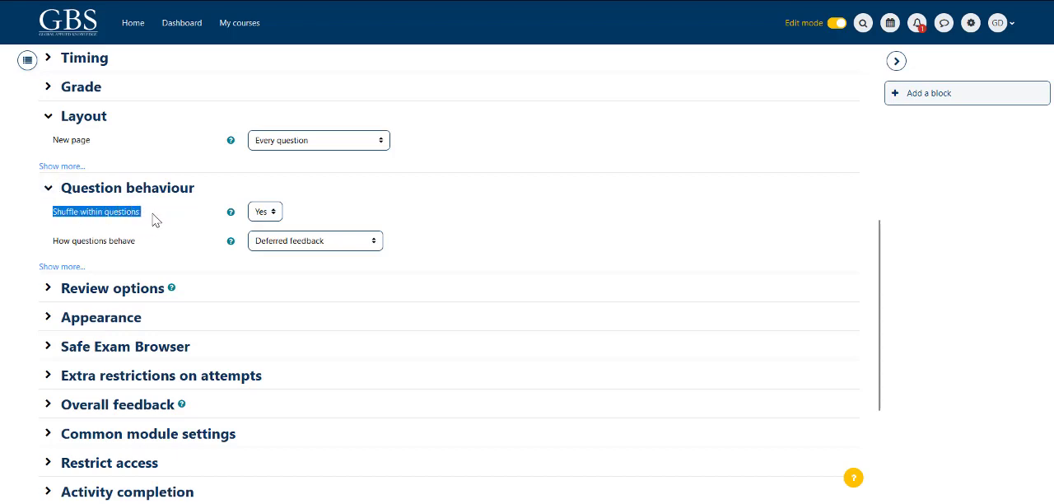
pyautogui.click(268, 212)
pyautogui.click(273, 233)
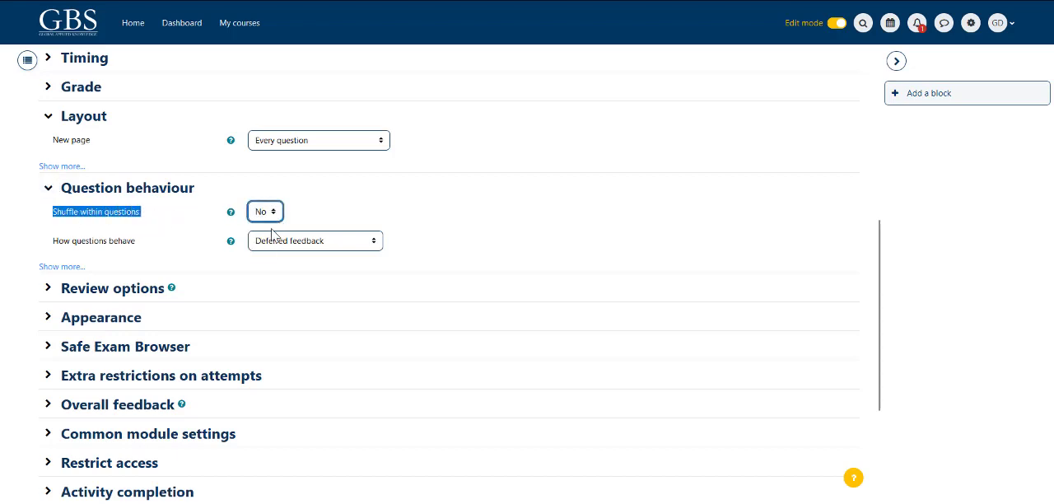
pyautogui.click(322, 216)
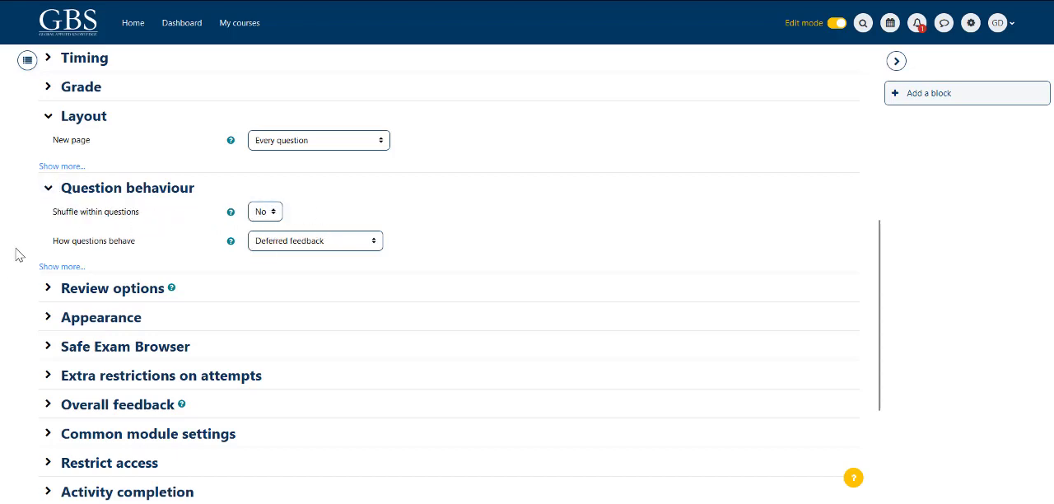
# Step: Examine the choices and help for how questions behave, and collapse the Question behaviour and Layout settings
pyautogui.moveTo(45, 250); pyautogui.dragTo(189, 251)
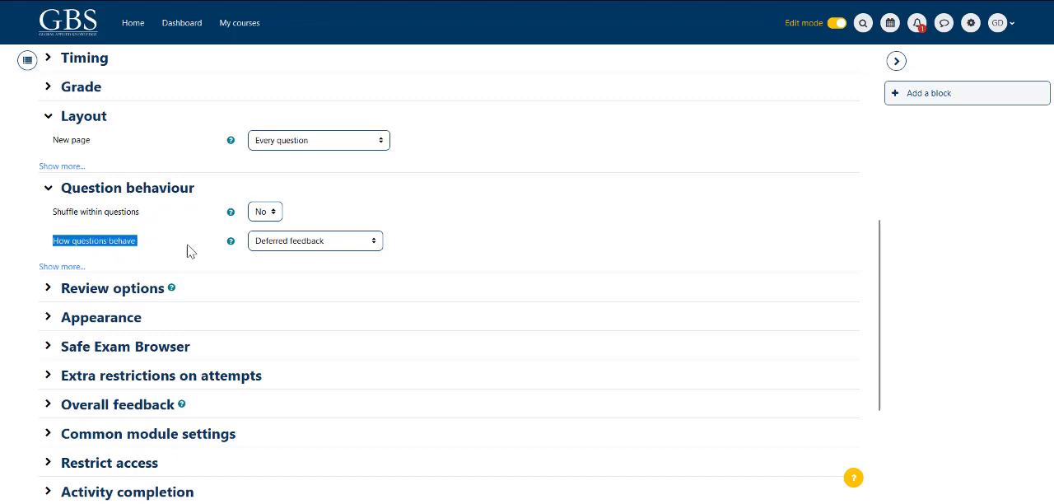
pyautogui.click(352, 247)
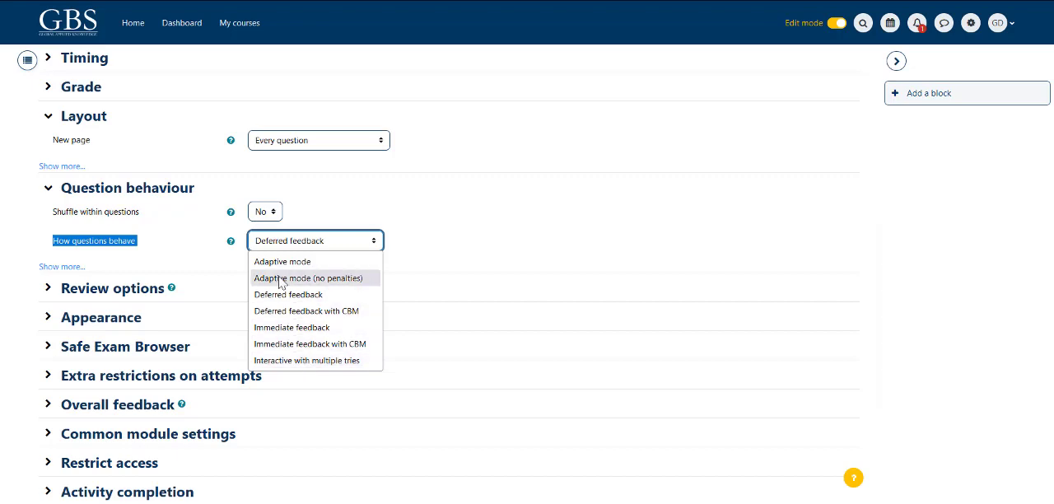
pyautogui.click(221, 257)
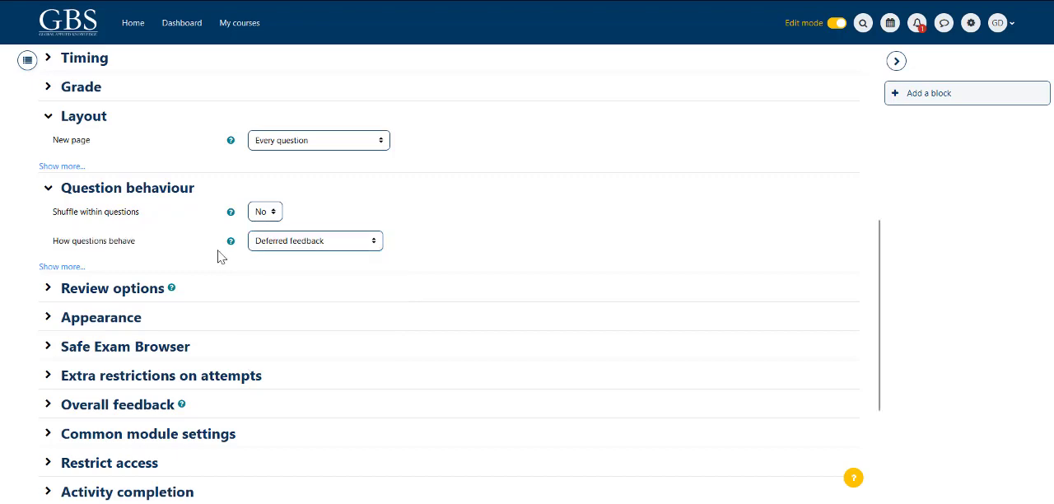
pyautogui.click(231, 244)
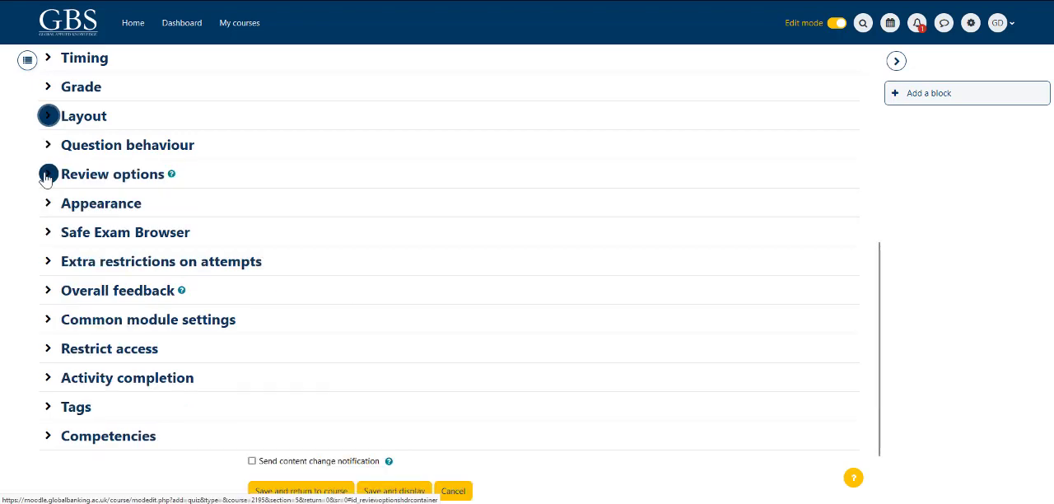
# Step: Expand the Review options, examine the settings for each stage from during the attempt to after the quiz is closed, and collapse them
pyautogui.click(47, 174)
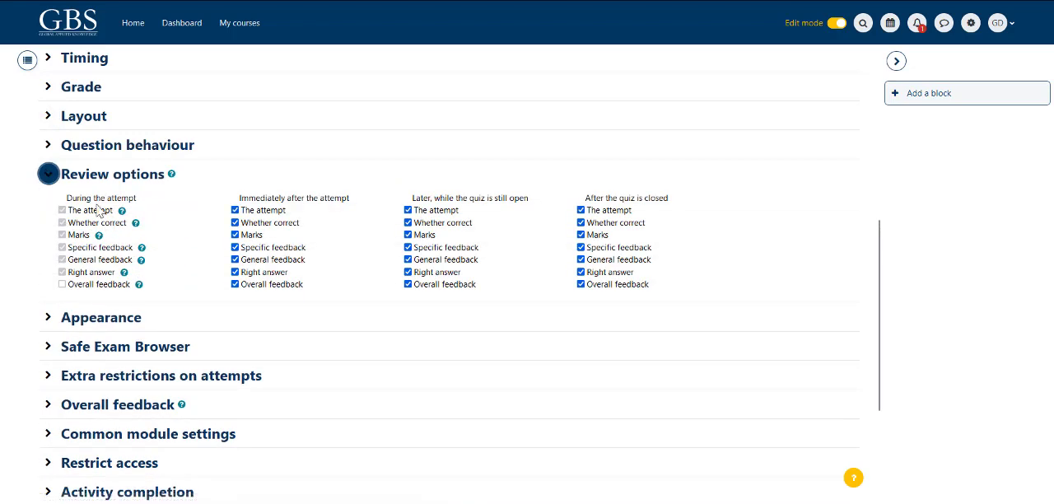
pyautogui.moveTo(65, 197); pyautogui.dragTo(141, 200)
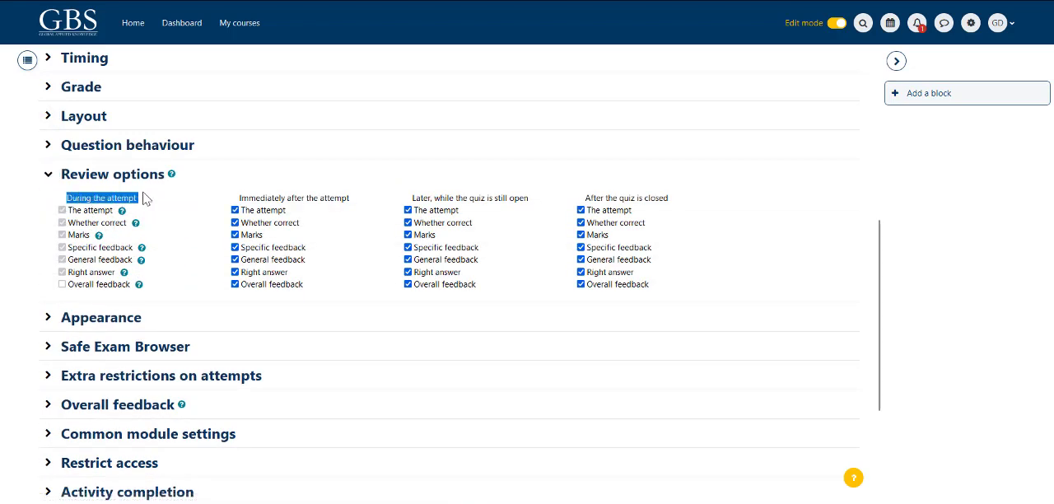
pyautogui.moveTo(236, 199); pyautogui.dragTo(354, 204)
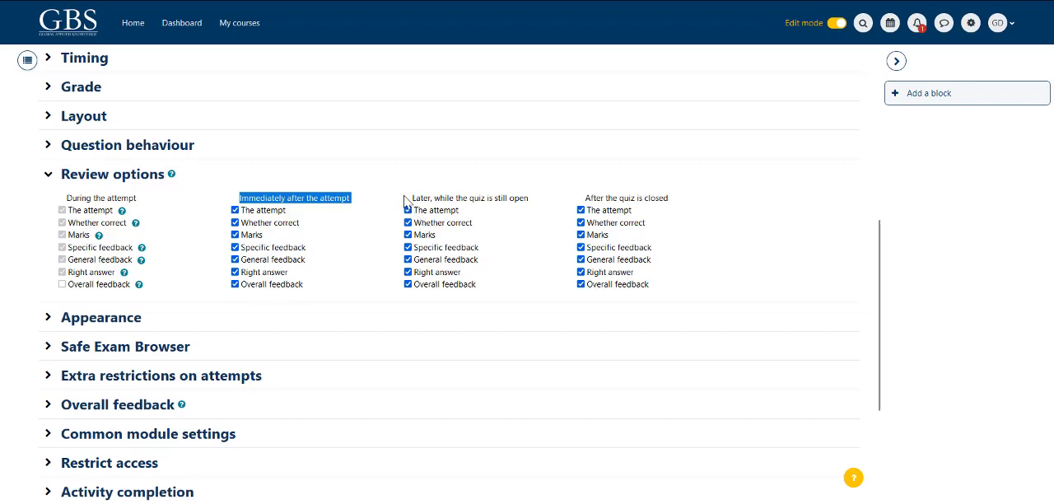
pyautogui.moveTo(409, 199); pyautogui.dragTo(542, 206)
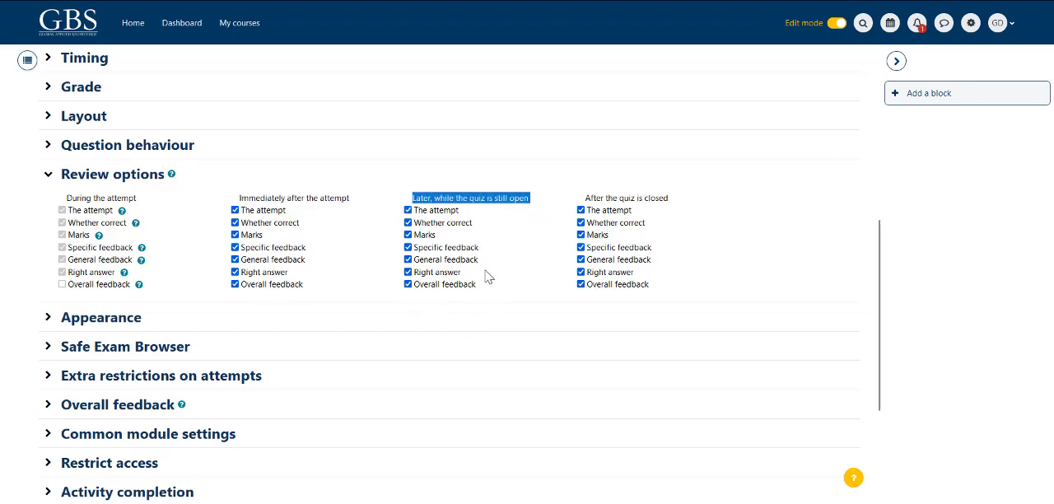
pyautogui.click(598, 200)
pyautogui.moveTo(585, 200); pyautogui.dragTo(672, 204)
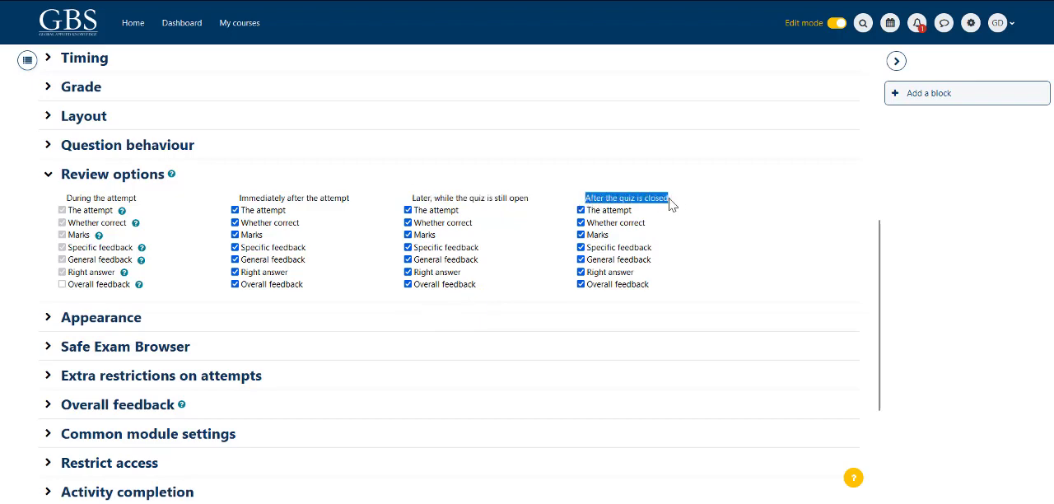
pyautogui.click(48, 174)
# Step: Expand the Appearance settings, examine the user's picture and decimal places in grades options with their help, and collapse them
pyautogui.click(48, 203)
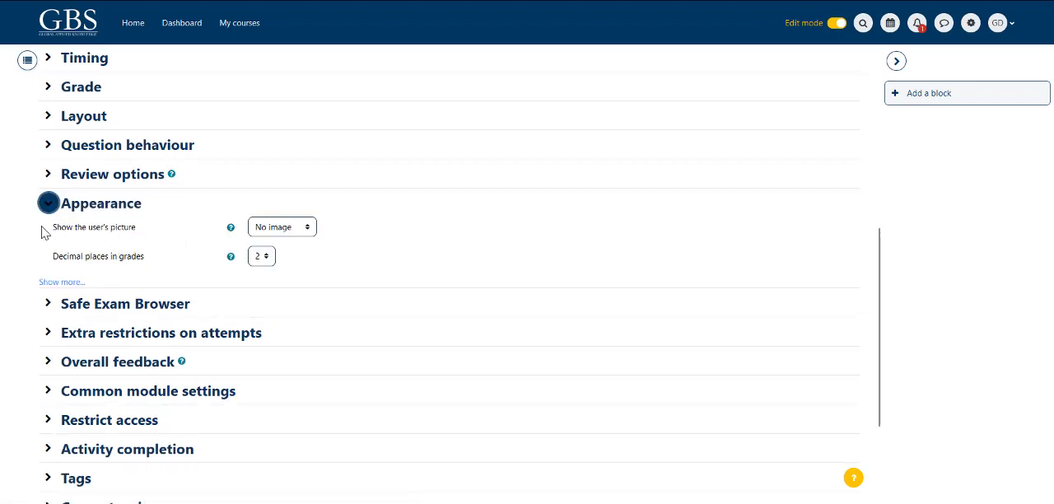
pyautogui.moveTo(45, 233); pyautogui.dragTo(168, 235)
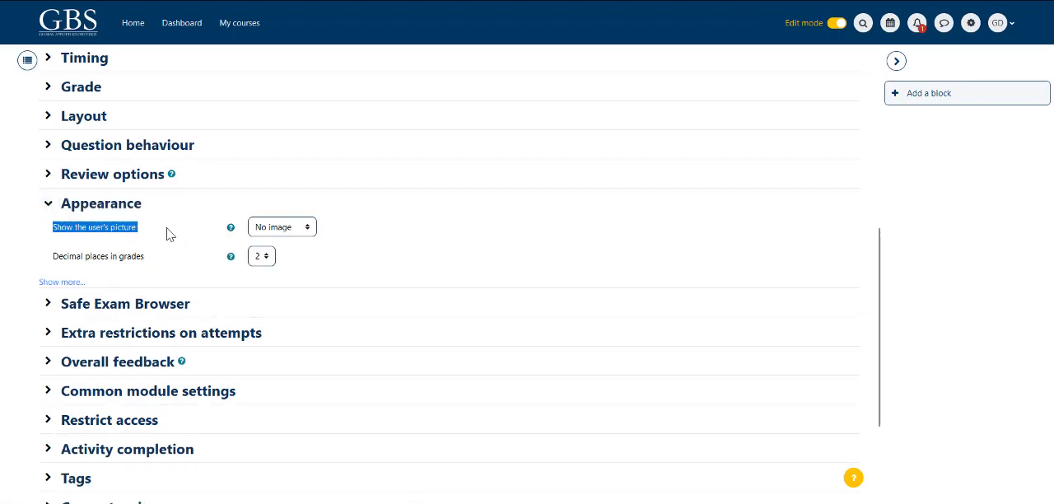
pyautogui.click(315, 228)
pyautogui.click(313, 234)
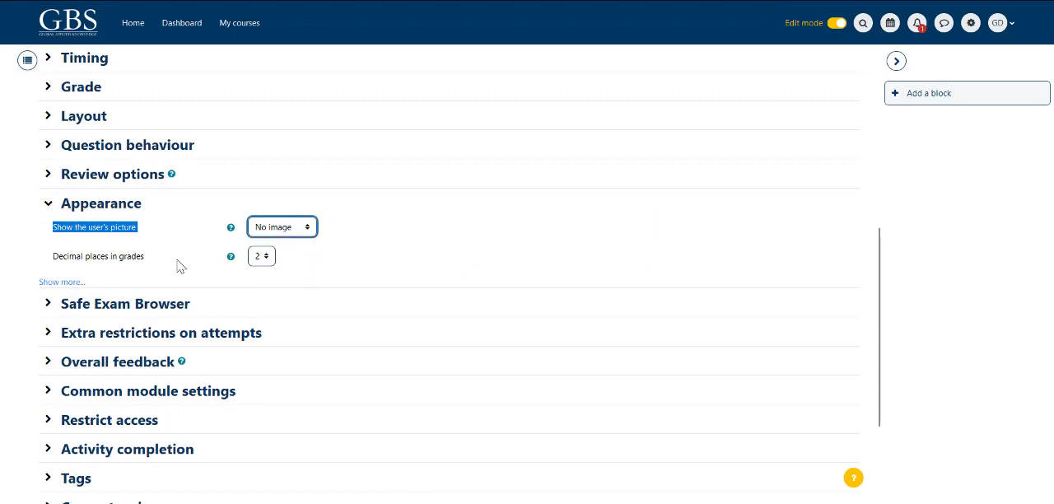
pyautogui.moveTo(47, 262); pyautogui.dragTo(160, 265)
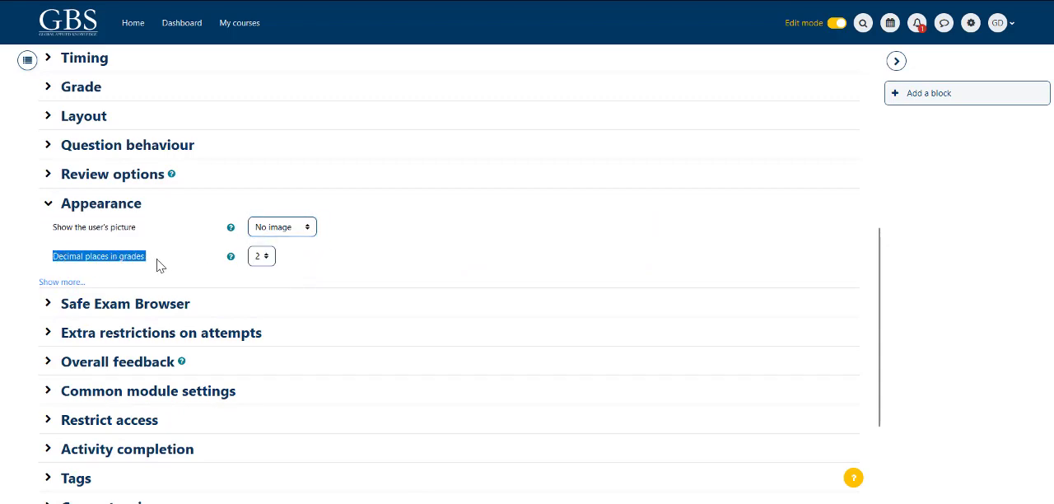
pyautogui.click(327, 265)
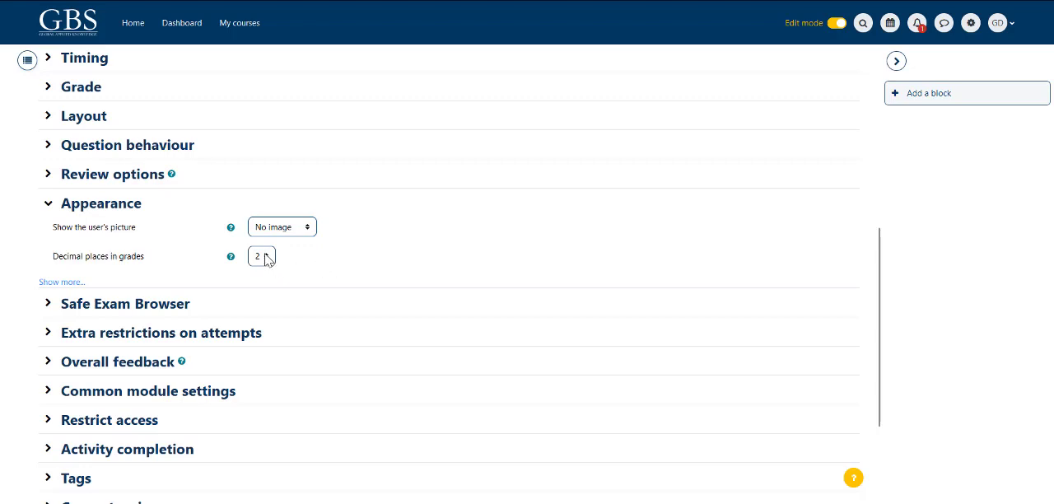
pyautogui.click(266, 257)
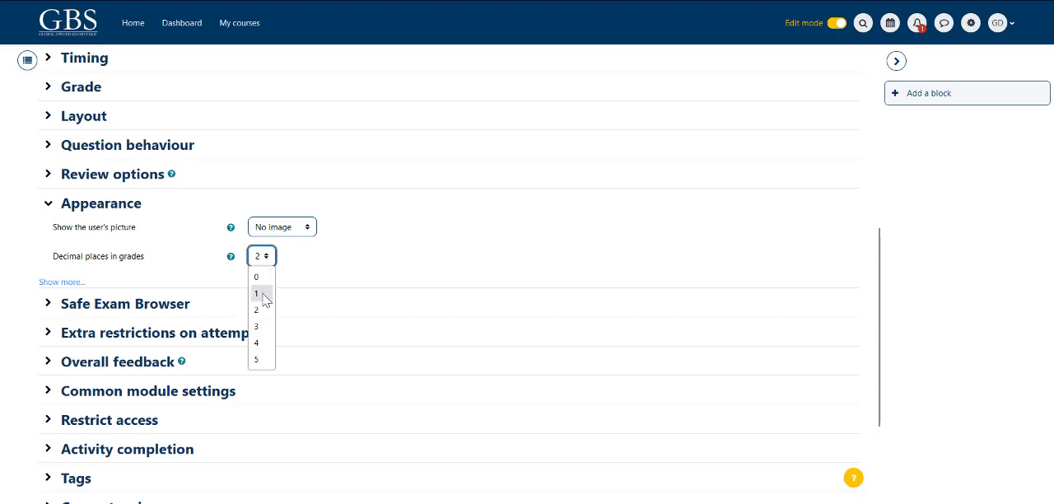
pyautogui.click(232, 265)
pyautogui.click(232, 258)
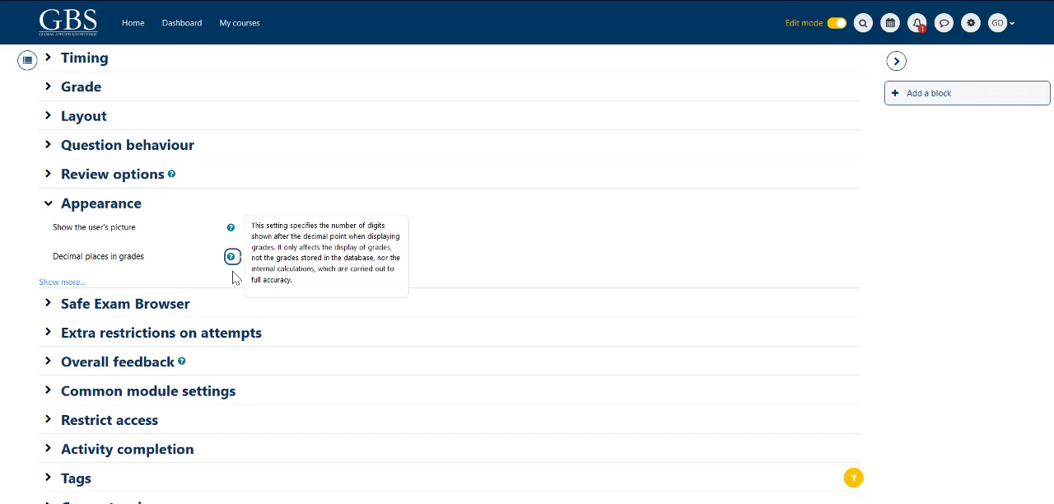
pyautogui.click(232, 277)
pyautogui.click(48, 203)
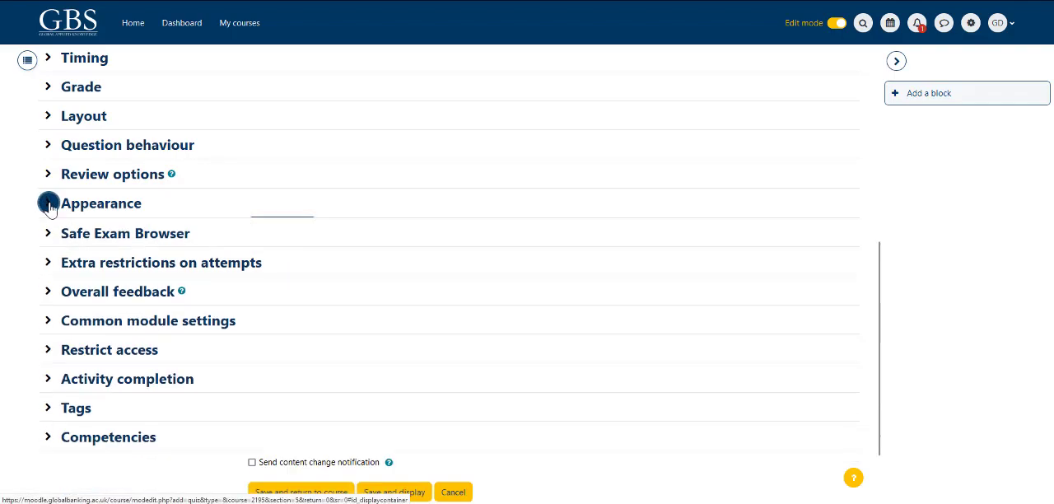
# Step: Expand the Extra restrictions on attempts and Overall feedback settings and enter "Correct Answer!" as the feedback for the 100% grade boundary
pyautogui.click(48, 262)
pyautogui.click(48, 332)
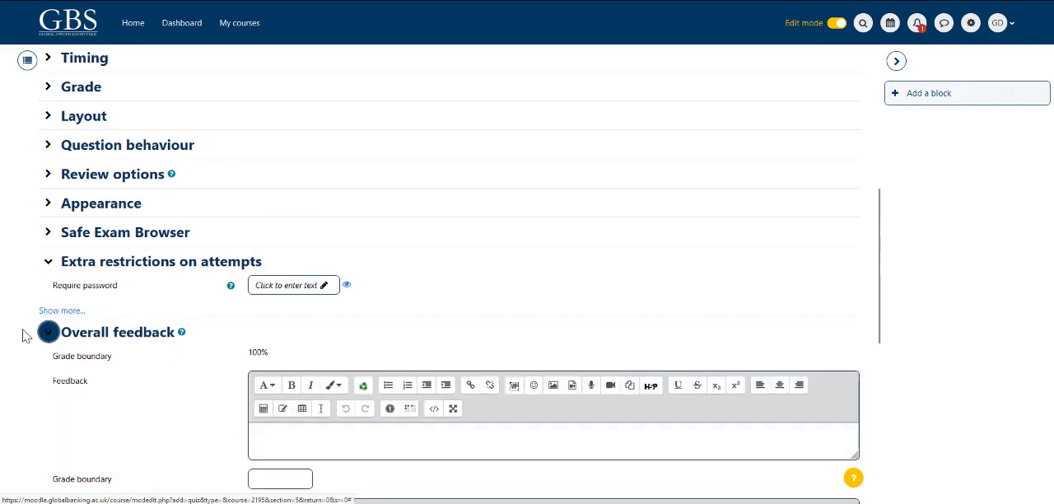
pyautogui.scroll(-3, 24, 333)
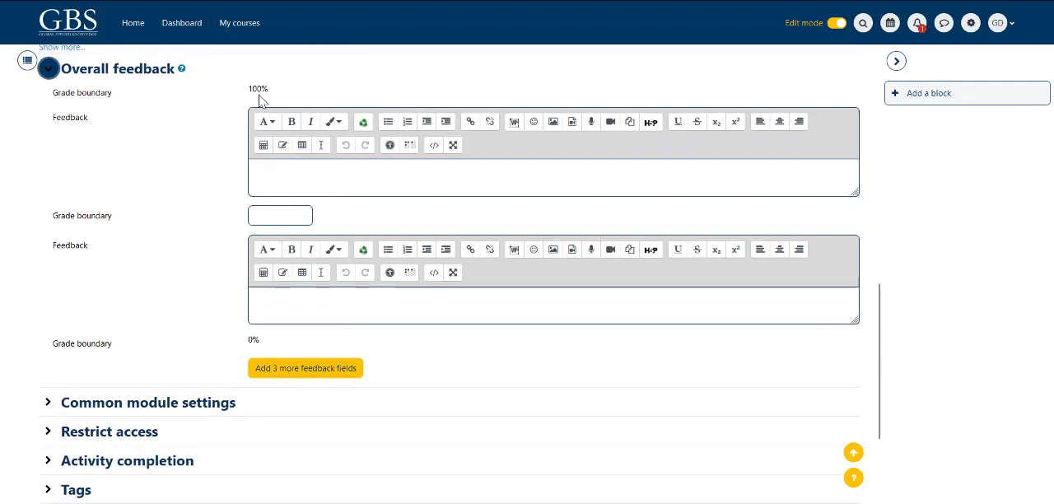
pyautogui.moveTo(285, 92); pyautogui.dragTo(251, 90)
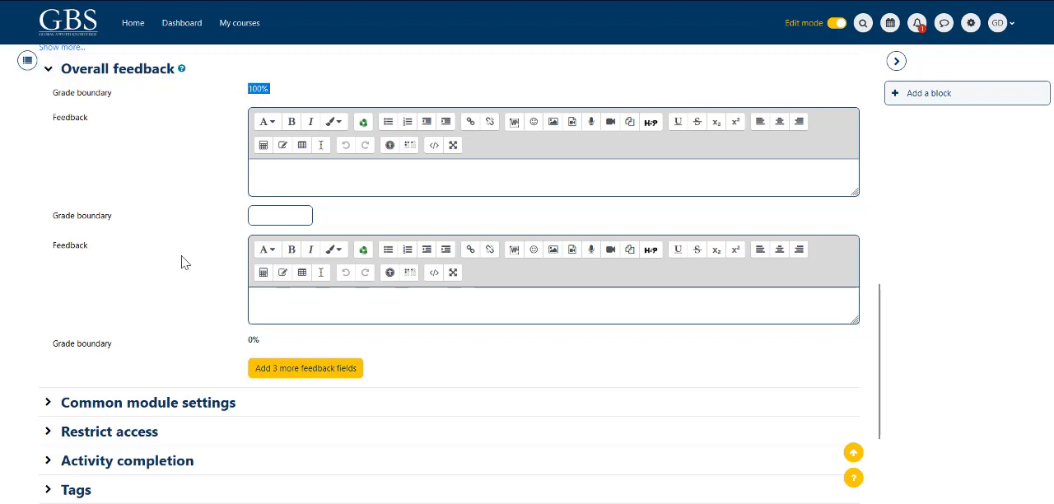
pyautogui.click(270, 171)
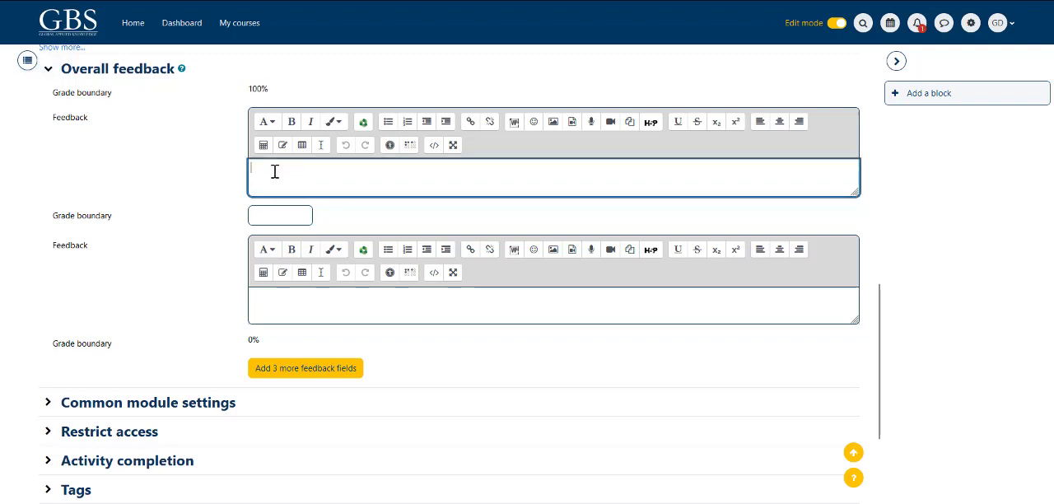
pyautogui.write('Great work')
pyautogui.press('BackSpace')
pyautogui.press('BackSpace')
pyautogui.press('BackSpace')
pyautogui.press('BackSpace')
pyautogui.press('BackSpace')
pyautogui.press('BackSpace')
pyautogui.press('BackSpace')
pyautogui.press('BackSpace')
pyautogui.press('BackSpace')
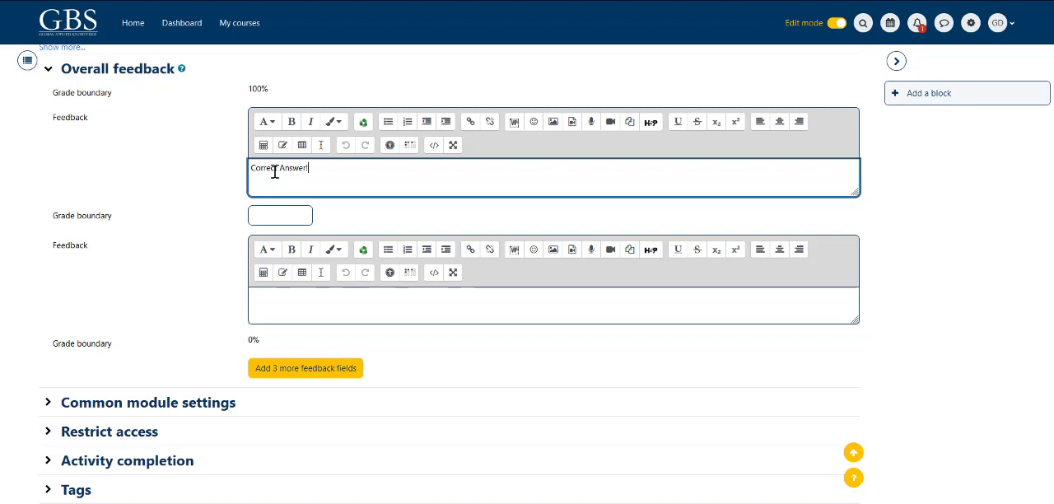
pyautogui.click(269, 214)
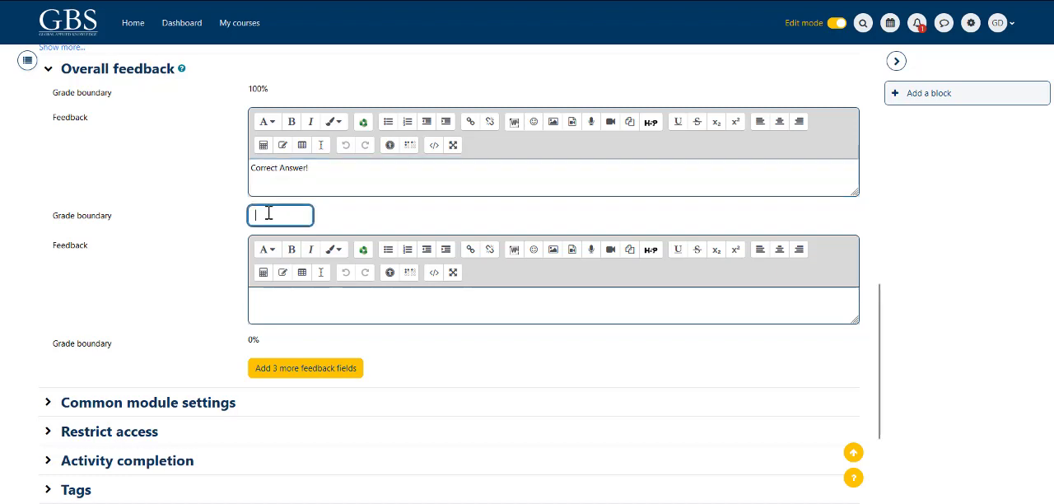
pyautogui.write('0')
pyautogui.press('BackSpace')
pyautogui.write('5')
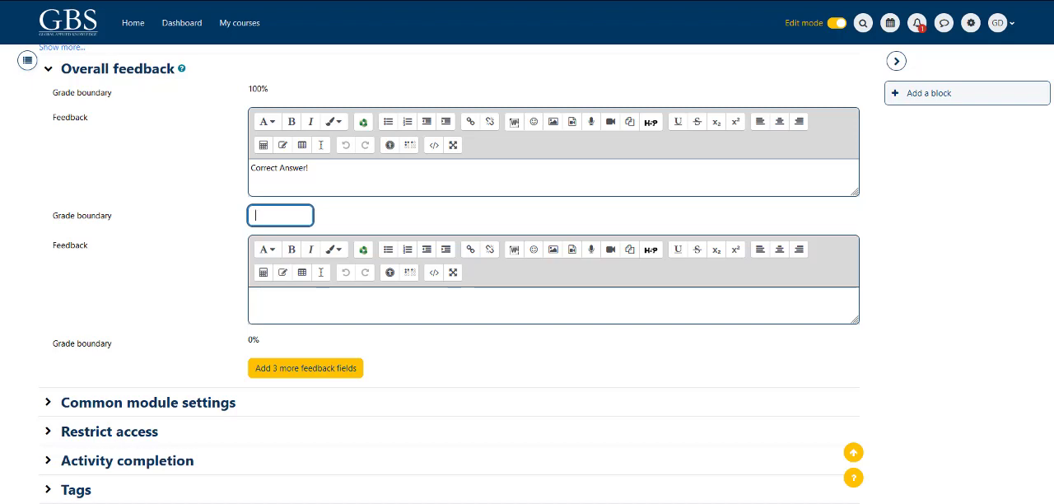
# Step: Enter "Fail! Try again..." as the second overall feedback, just above the 0% grade boundary
pyautogui.click(273, 295)
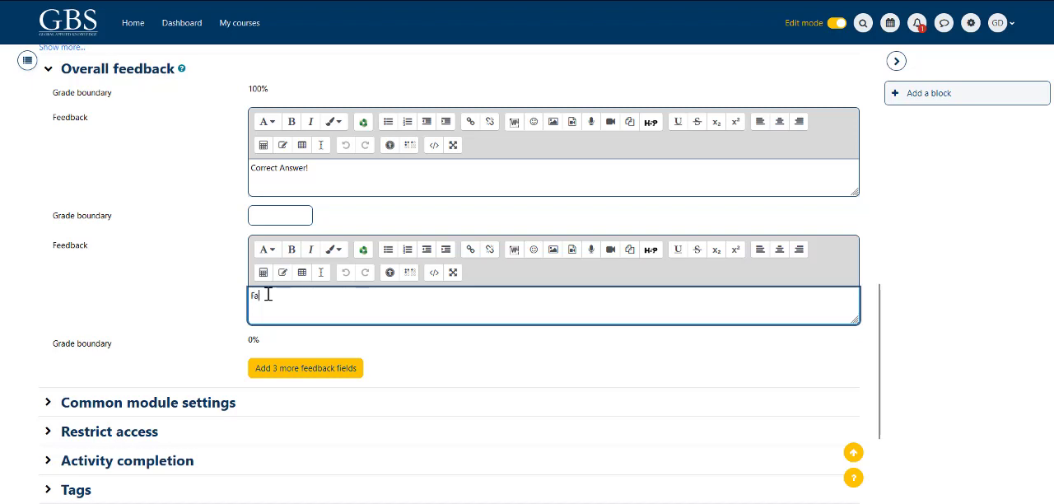
pyautogui.write('Fail! Try again...')
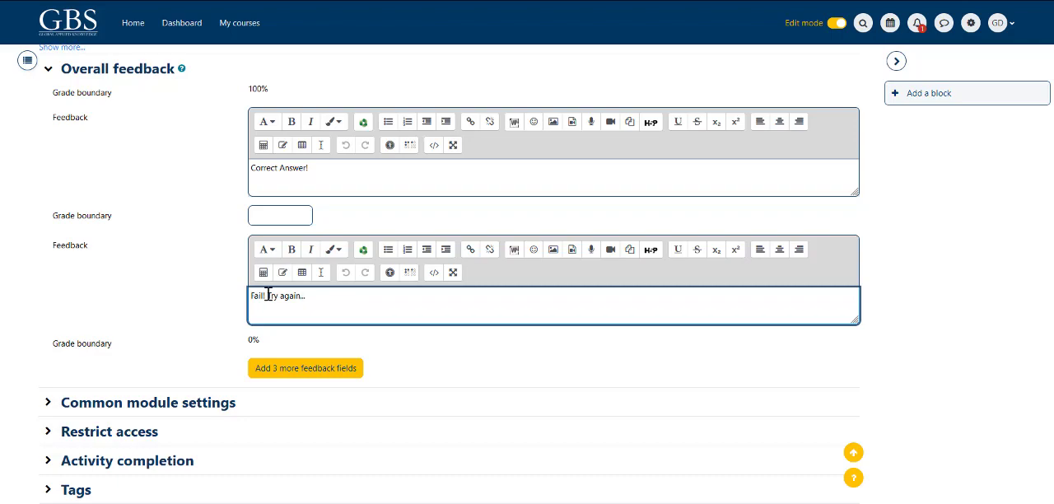
pyautogui.scroll(-3, 195, 322)
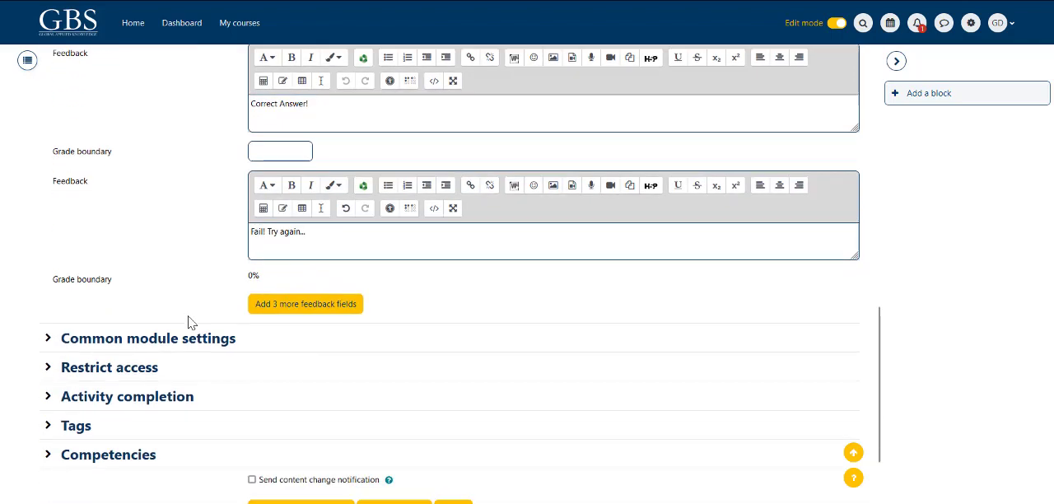
pyautogui.moveTo(270, 165); pyautogui.dragTo(245, 167)
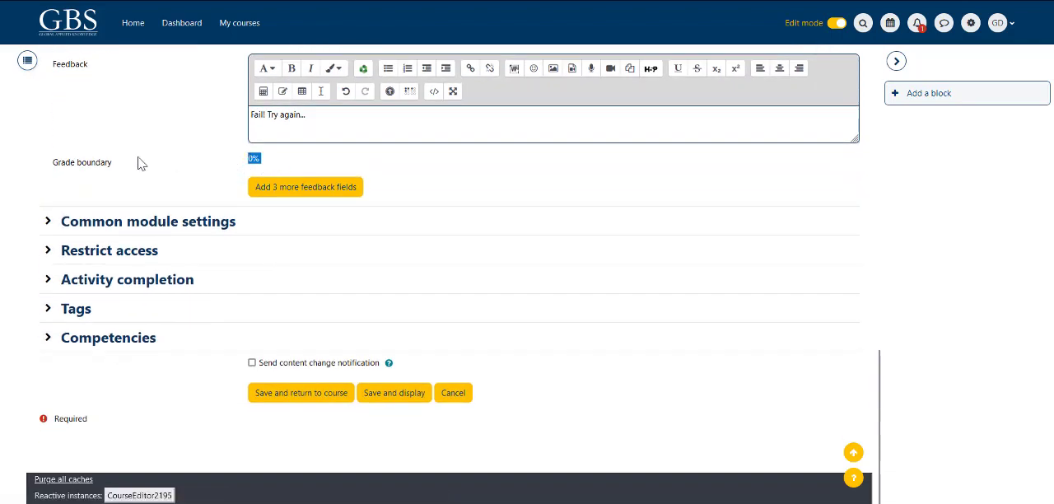
# Step: Expand the Common module settings and set Group mode to Separate groups
pyautogui.click(47, 221)
pyautogui.scroll(-2, 51, 245)
pyautogui.moveTo(49, 164); pyautogui.dragTo(105, 169)
pyautogui.moveTo(36, 191); pyautogui.dragTo(149, 203)
pyautogui.moveTo(37, 226); pyautogui.dragTo(129, 243)
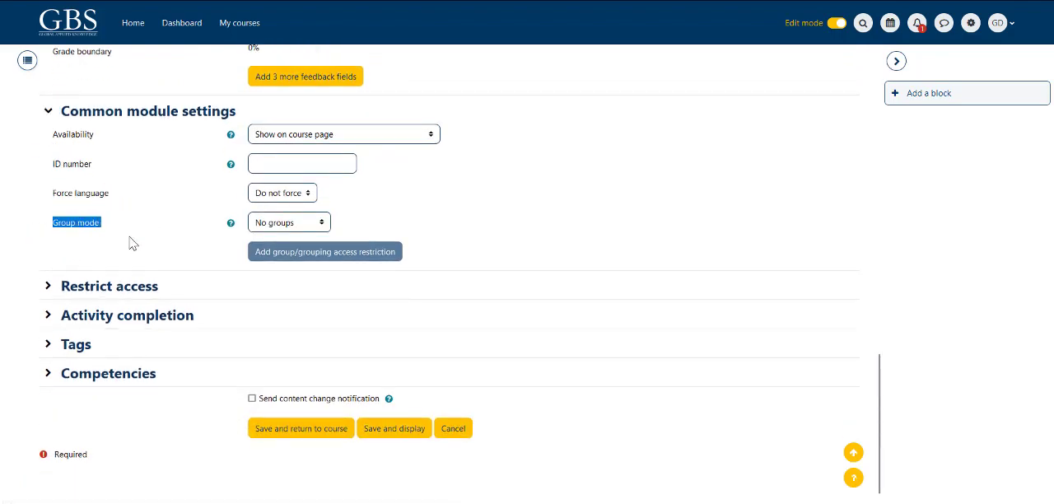
pyautogui.click(174, 238)
pyautogui.moveTo(38, 223); pyautogui.dragTo(182, 242)
pyautogui.click(326, 224)
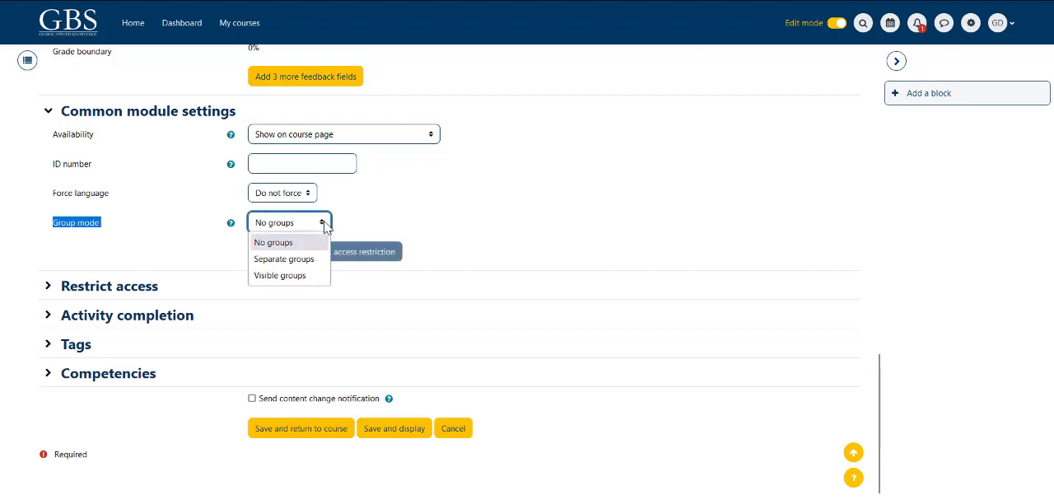
pyautogui.click(283, 261)
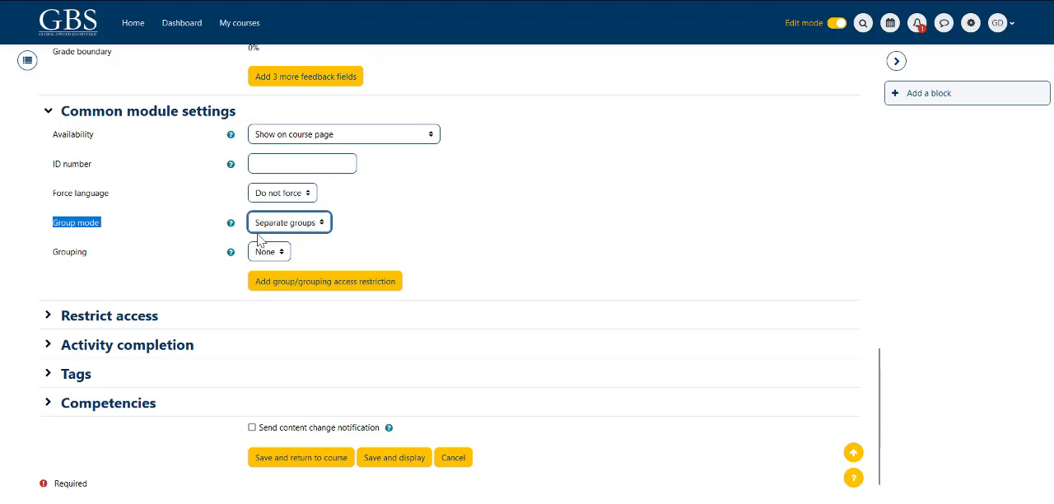
pyautogui.click(14, 294)
pyautogui.scroll(-2, 13, 294)
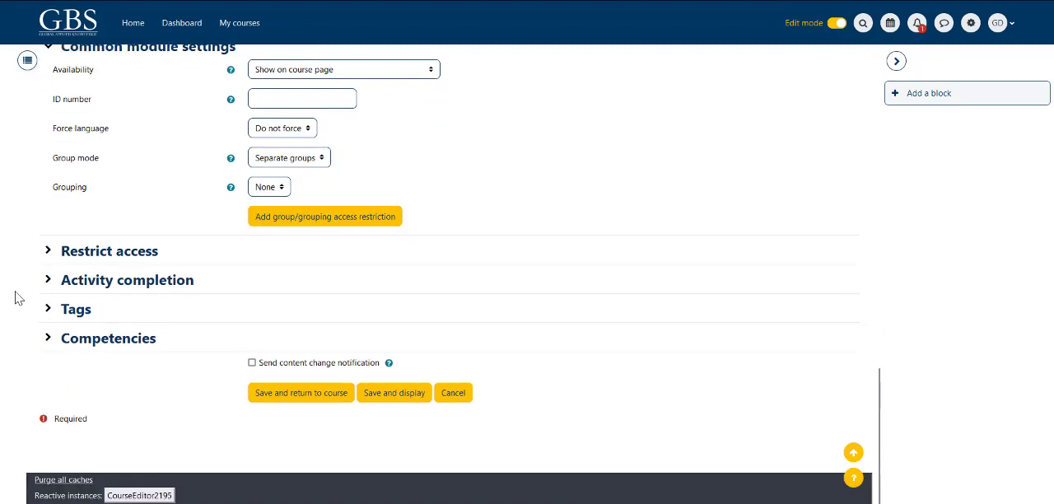
# Step: Expand Restrict access, examine the available restriction types, and close the list without adding a restriction
pyautogui.click(47, 250)
pyautogui.moveTo(35, 282); pyautogui.dragTo(113, 280)
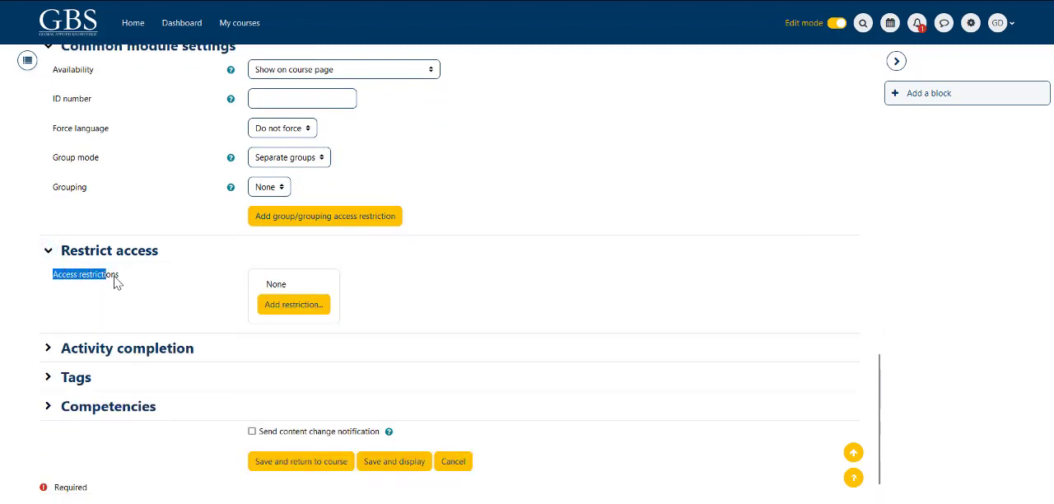
pyautogui.click(301, 306)
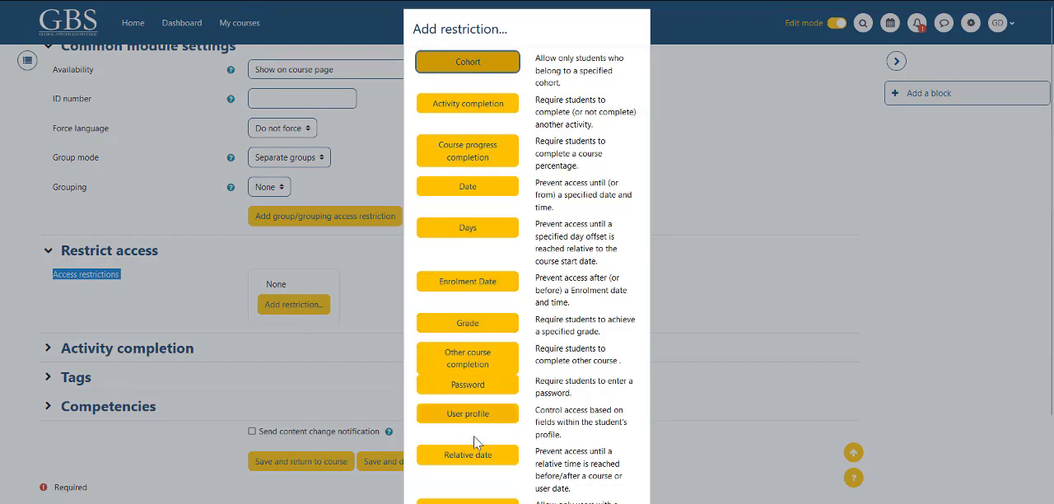
pyautogui.scroll(-1, 575, 378)
pyautogui.scroll(-1, 575, 378)
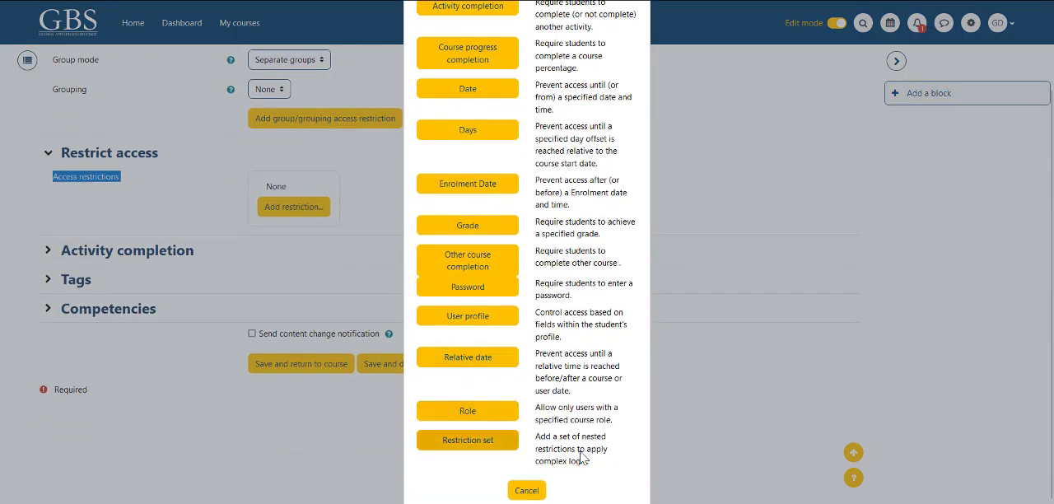
pyautogui.click(527, 492)
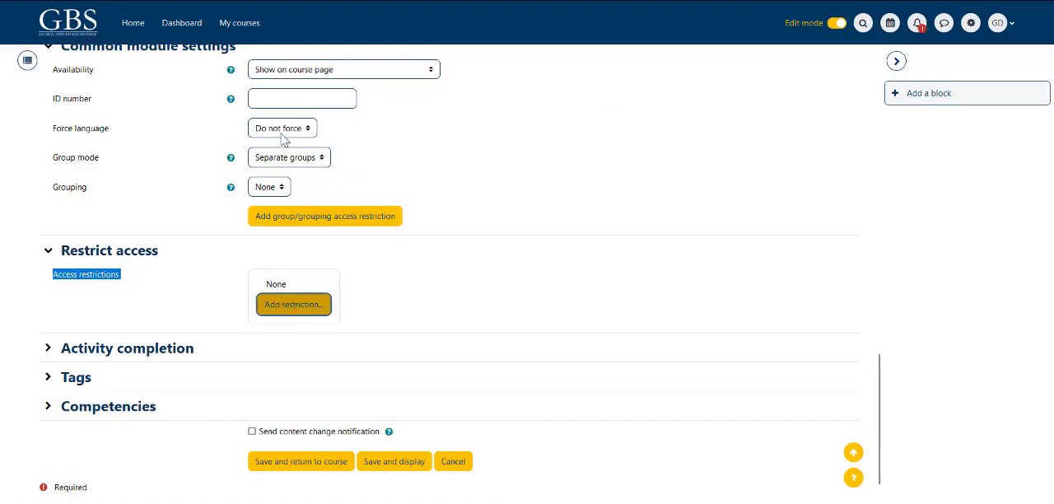
# Step: Expand Activity completion and set Completion tracking to Show activity as complete when conditions are met
pyautogui.click(48, 348)
pyautogui.scroll(-1, 49, 354)
pyautogui.scroll(-1, 33, 350)
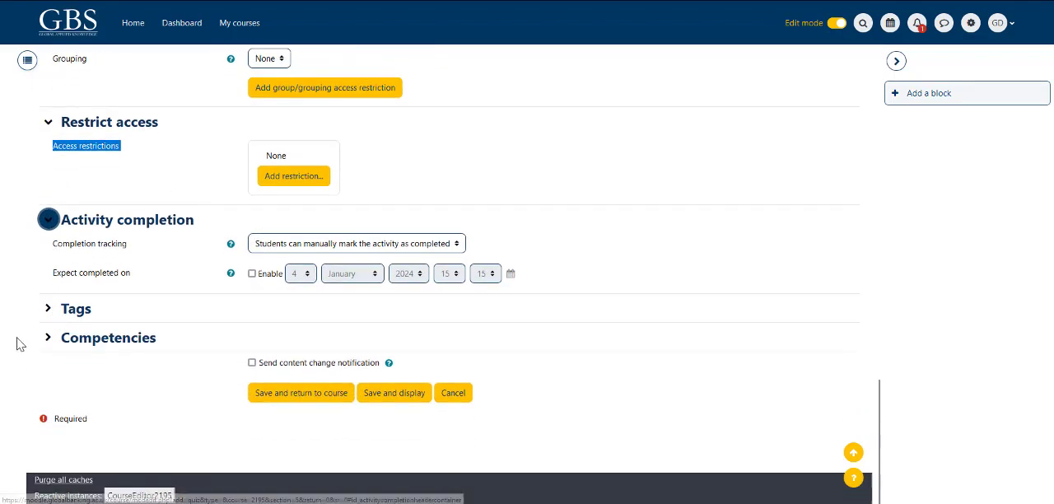
pyautogui.click(461, 244)
pyautogui.click(304, 298)
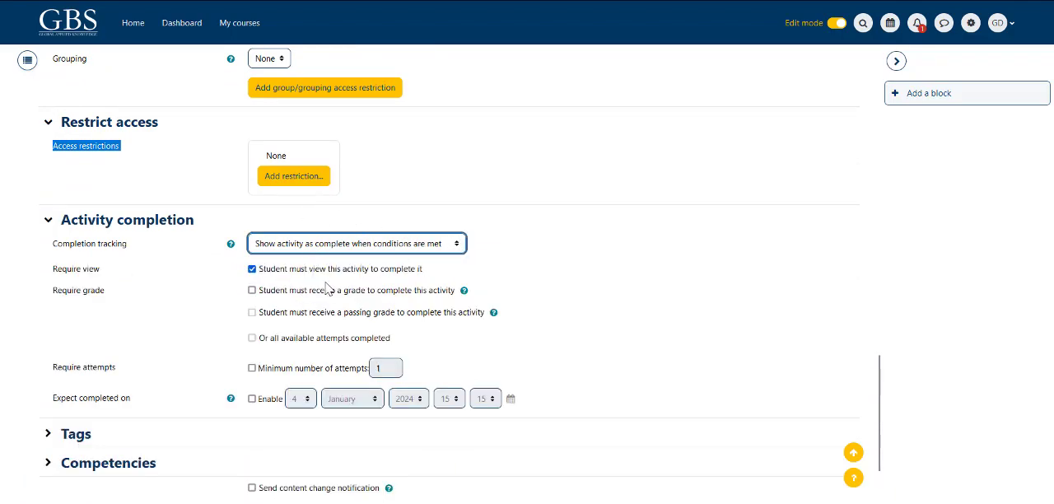
# Step: Require students to receive a grade and a passing grade to complete the activity
pyautogui.scroll(-2, 326, 288)
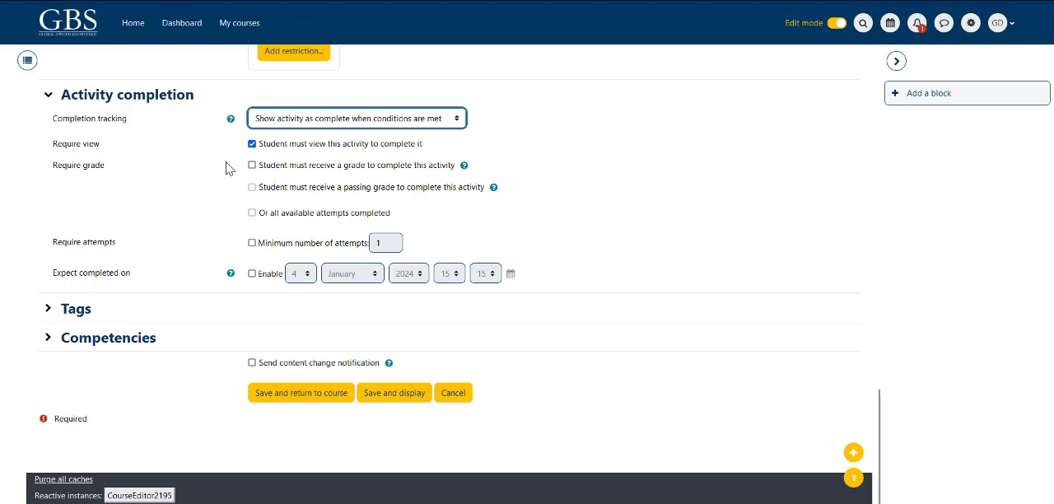
pyautogui.click(252, 167)
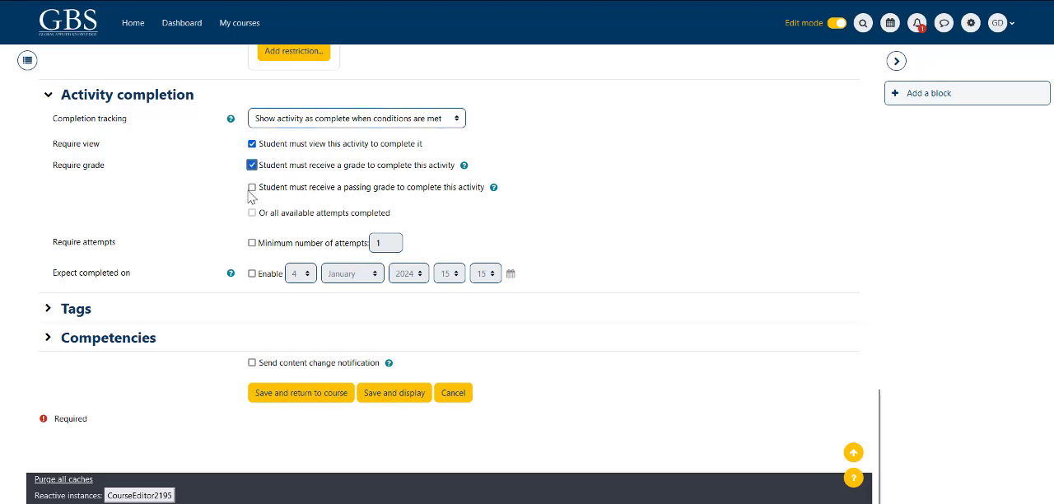
pyautogui.click(252, 187)
# Step: Try requiring a minimum number of attempts, turn the requirement off again, and look at the Expect completed on setting
pyautogui.moveTo(68, 245); pyautogui.dragTo(111, 246)
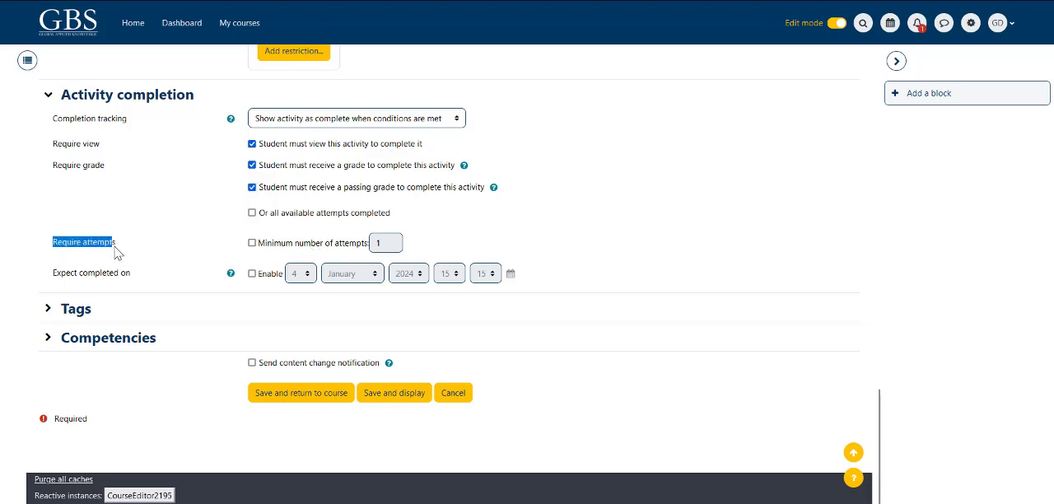
pyautogui.click(252, 243)
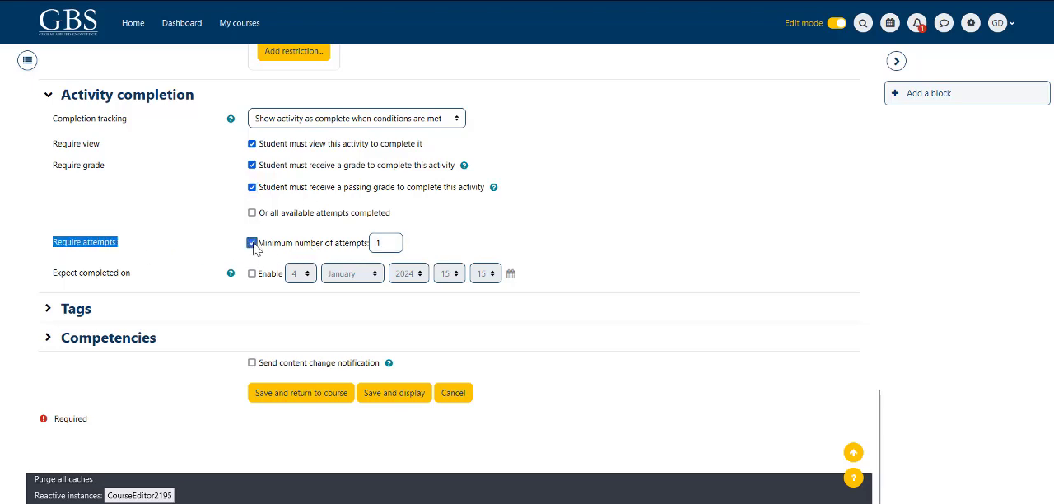
pyautogui.click(385, 244)
pyautogui.moveTo(385, 244); pyautogui.dragTo(360, 252)
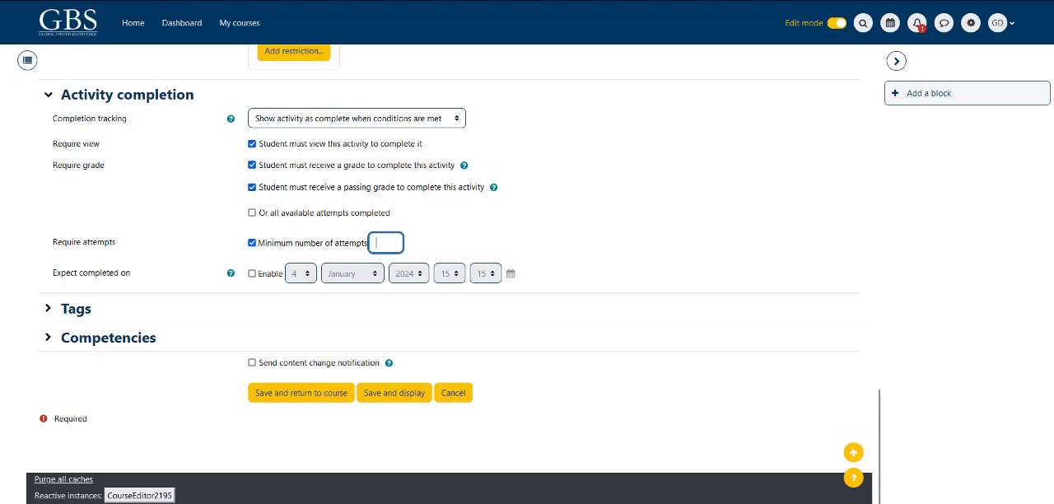
pyautogui.click(252, 244)
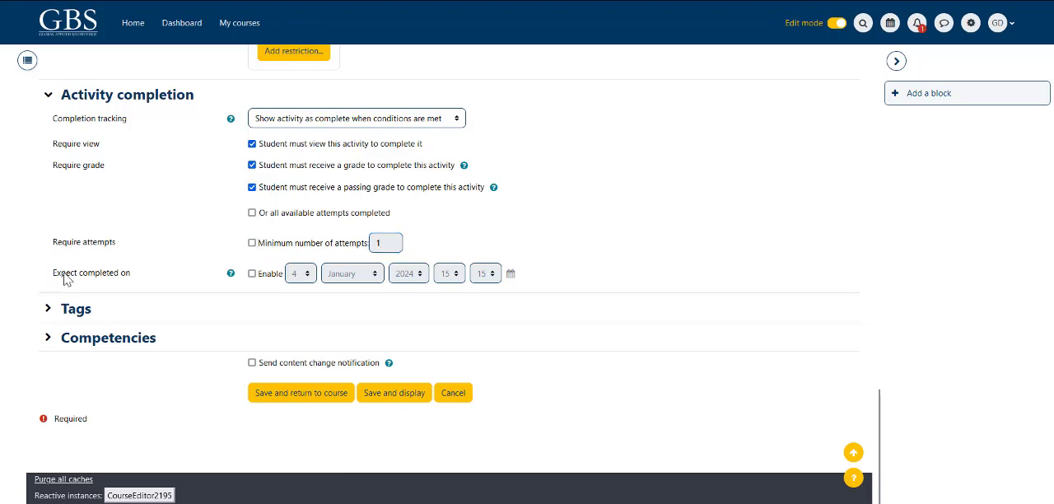
pyautogui.moveTo(51, 275); pyautogui.dragTo(151, 285)
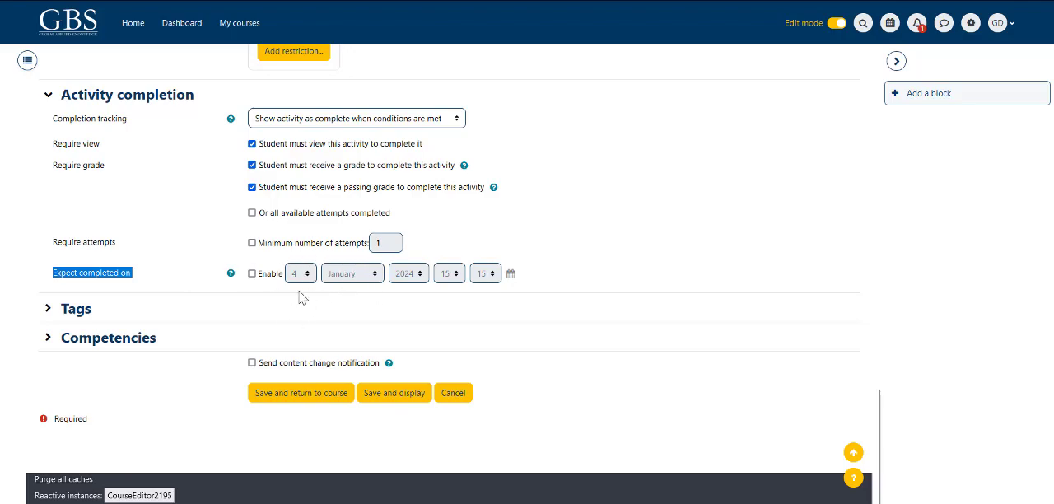
# Step: Expand the Timing section and check the quiz's closing date and time
pyautogui.scroll(1, 225, 240)
pyautogui.scroll(20, 218, 240)
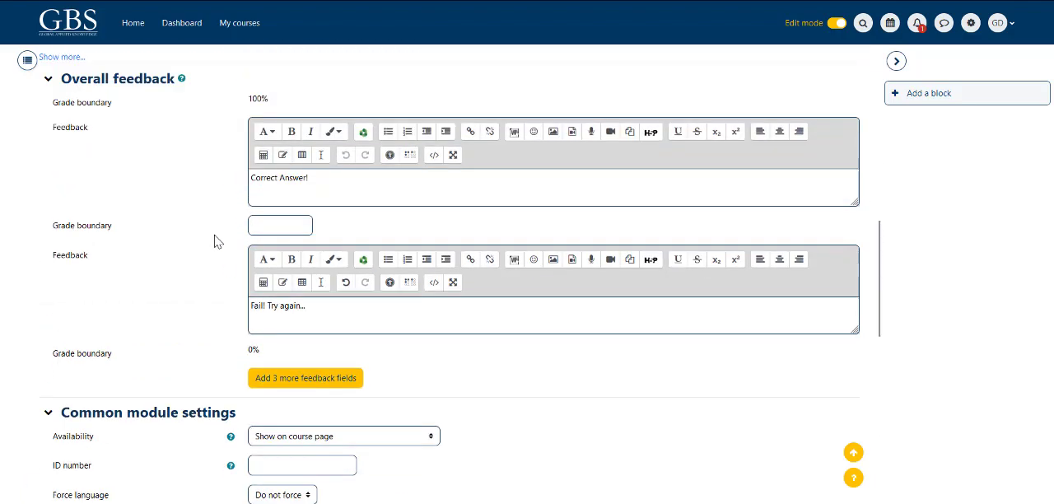
pyautogui.scroll(-5, 214, 240)
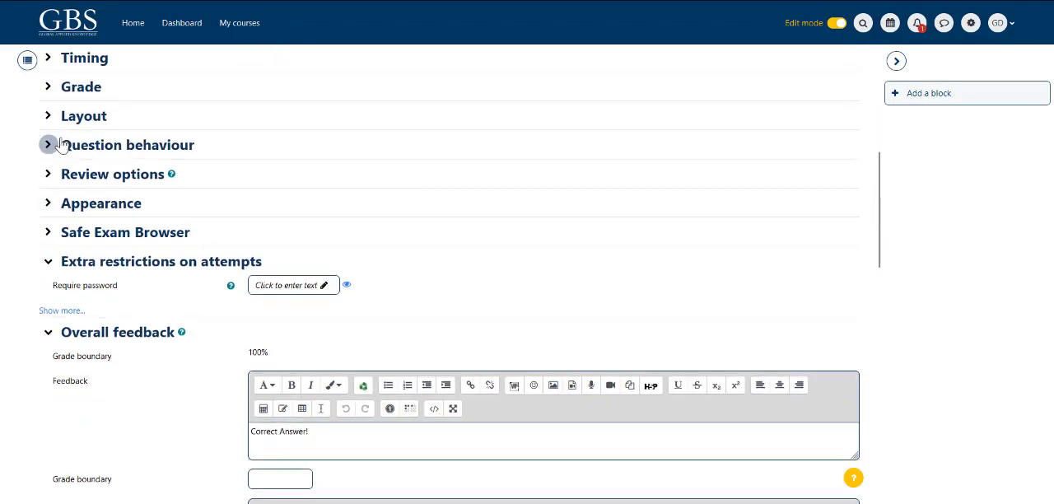
pyautogui.scroll(2, 52, 206)
pyautogui.click(49, 190)
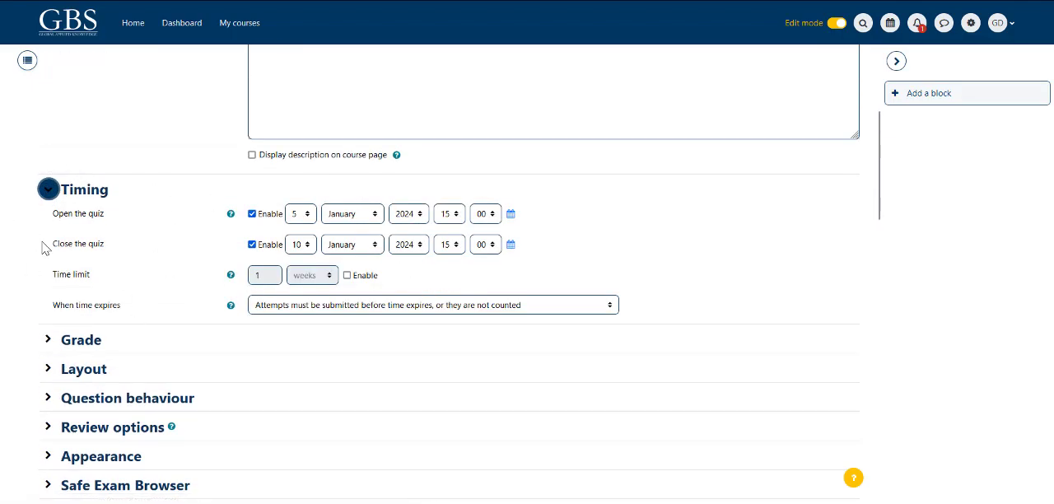
pyautogui.moveTo(46, 249); pyautogui.dragTo(124, 256)
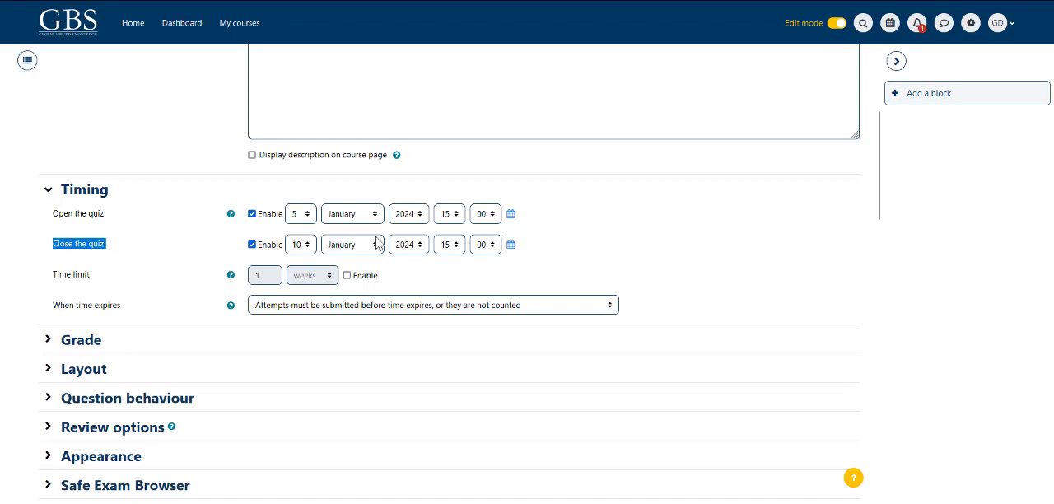
# Step: Enable Expect completed on under Activity completion and set it to 10 January 2024, 15:00
pyautogui.scroll(-15, 38, 259)
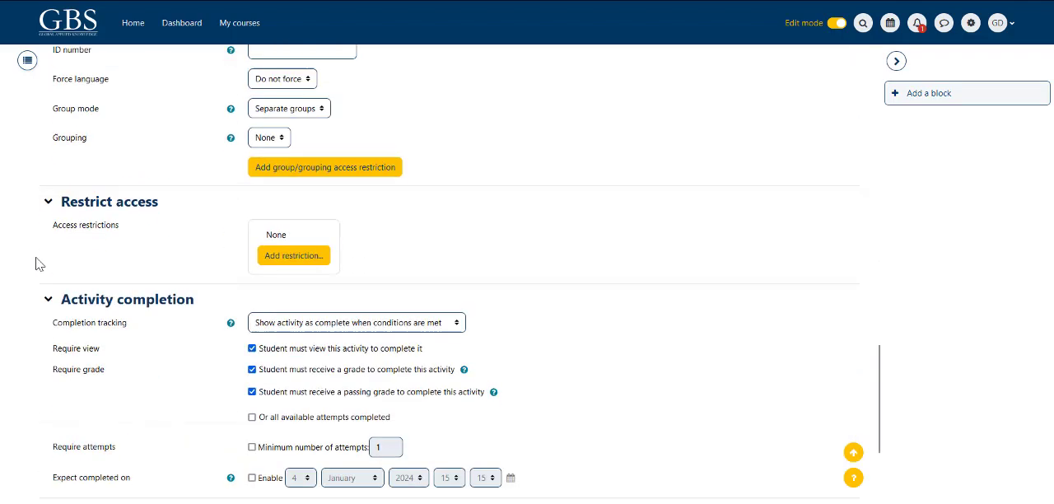
pyautogui.scroll(-3, 35, 264)
pyautogui.moveTo(42, 275); pyautogui.dragTo(141, 282)
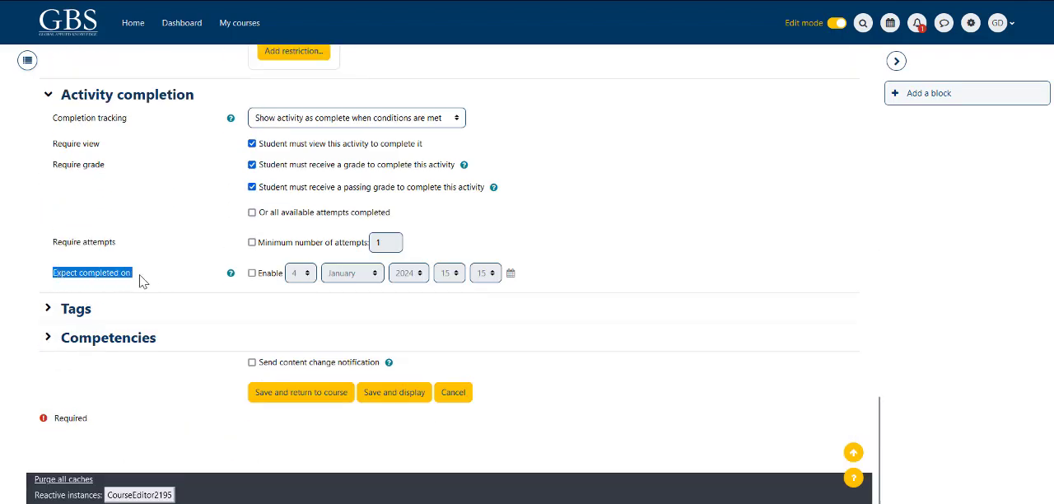
pyautogui.click(253, 272)
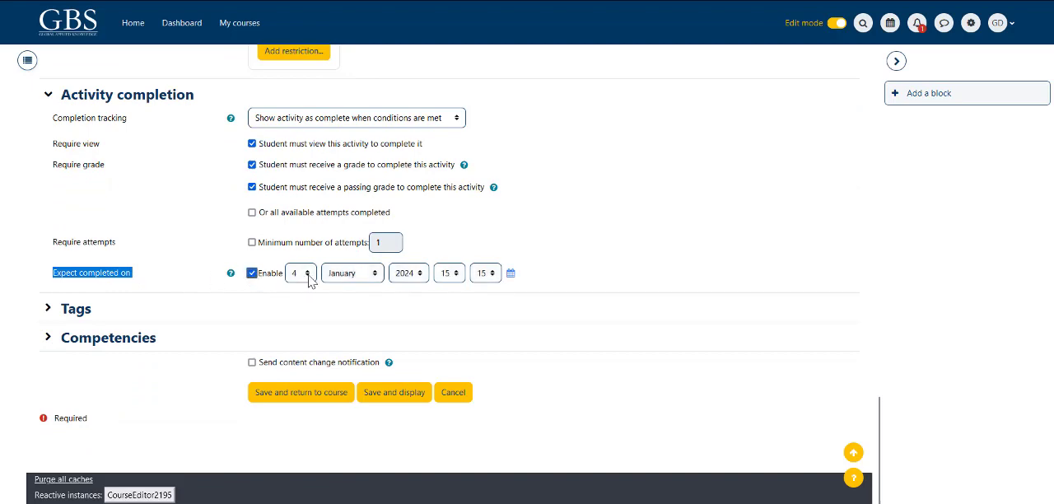
pyautogui.click(301, 272)
pyautogui.click(304, 153)
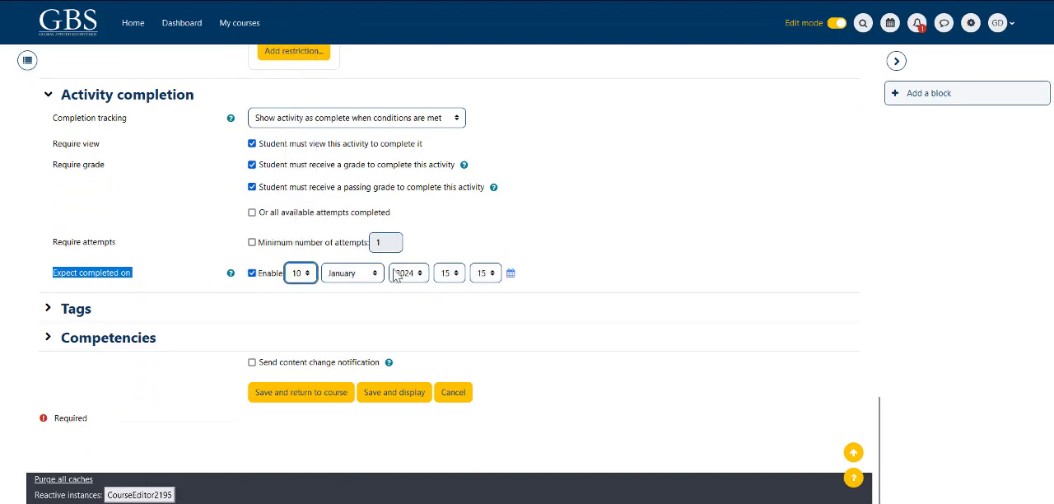
pyautogui.click(493, 274)
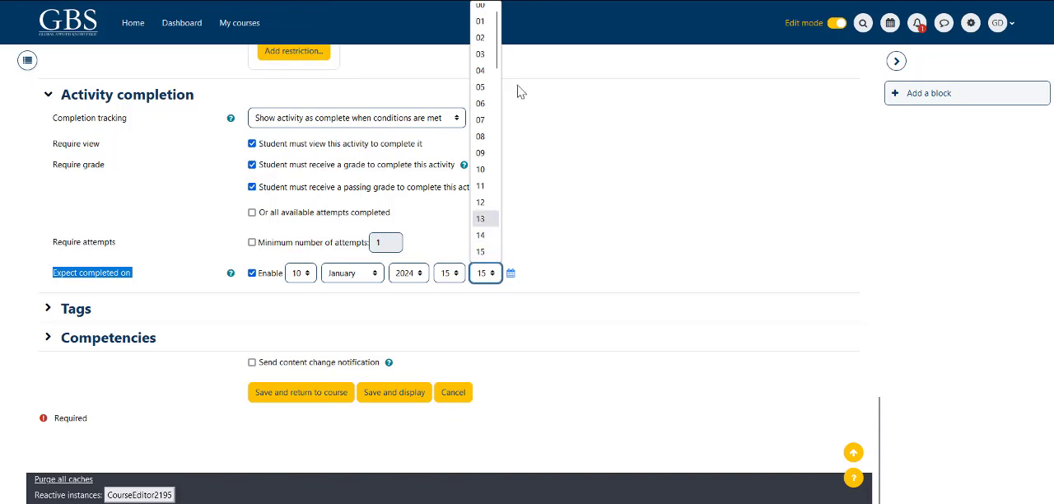
pyautogui.click(482, 6)
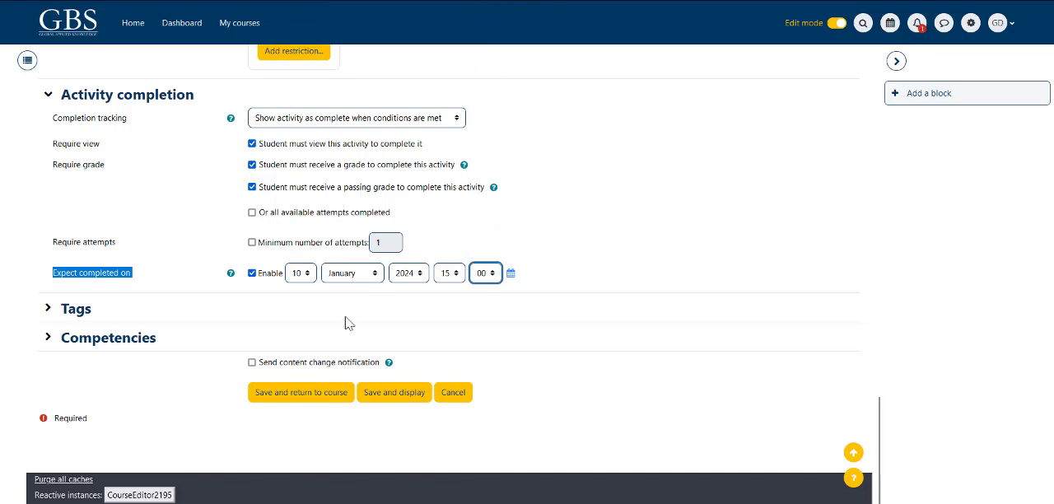
pyautogui.click(119, 394)
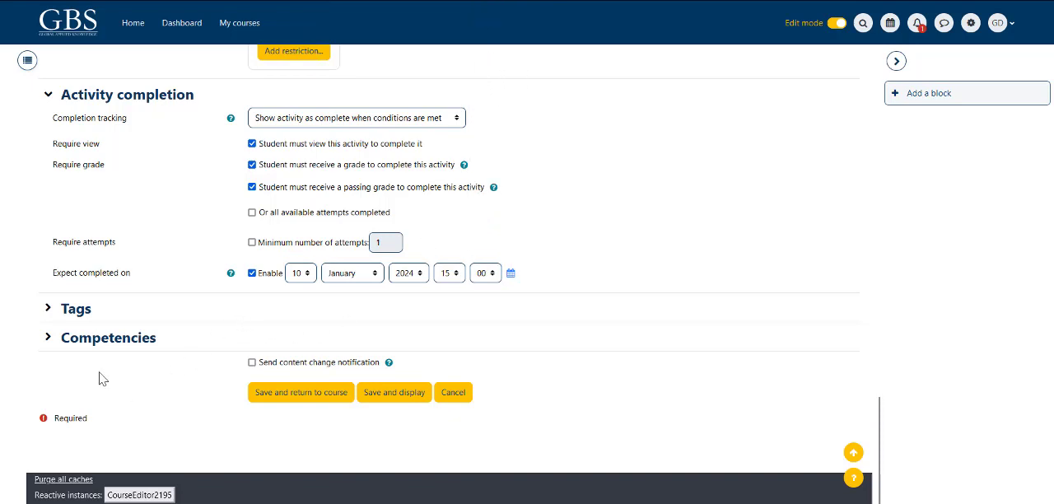
# Step: Expand Tags and Competencies to review their options, and save the quiz, returning to the course
pyautogui.click(47, 308)
pyautogui.scroll(-2, 60, 300)
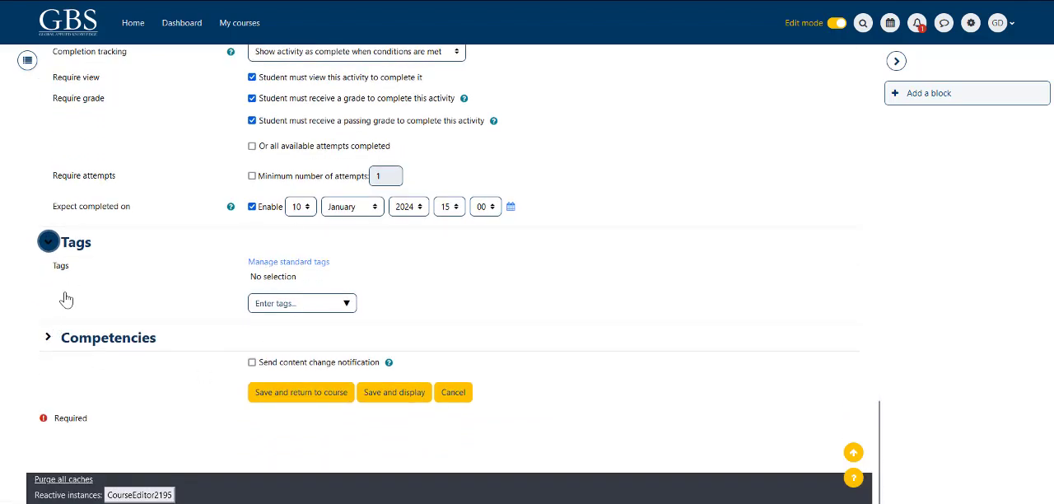
pyautogui.click(48, 337)
pyautogui.scroll(-2, 111, 282)
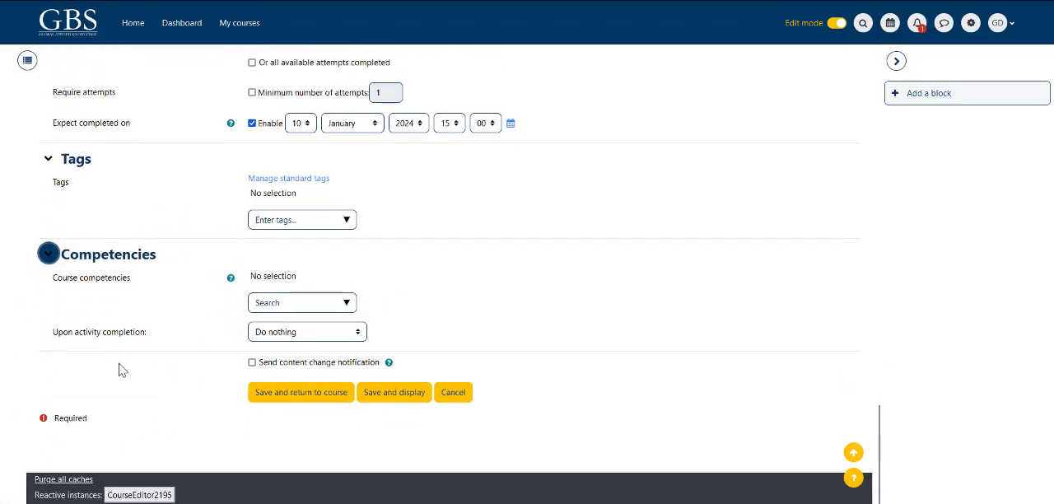
pyautogui.click(310, 303)
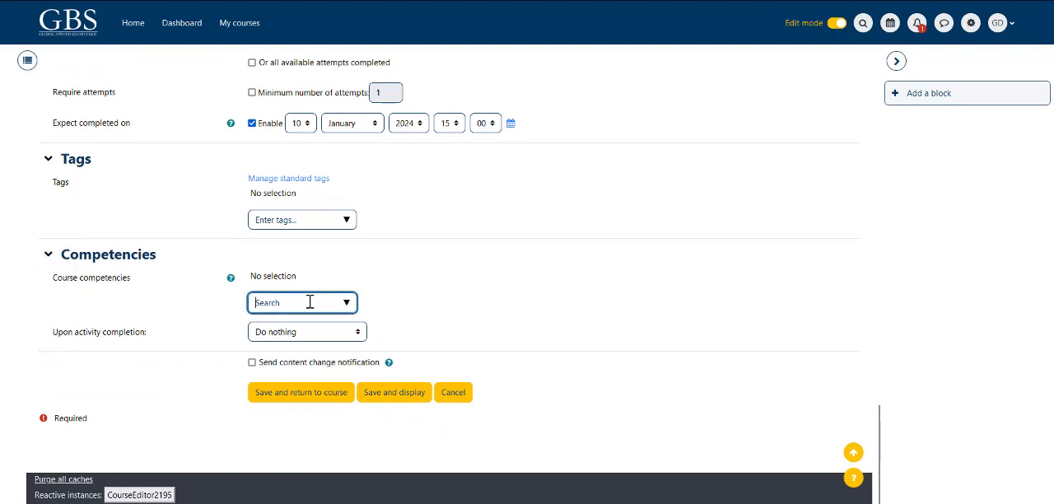
pyautogui.click(30, 379)
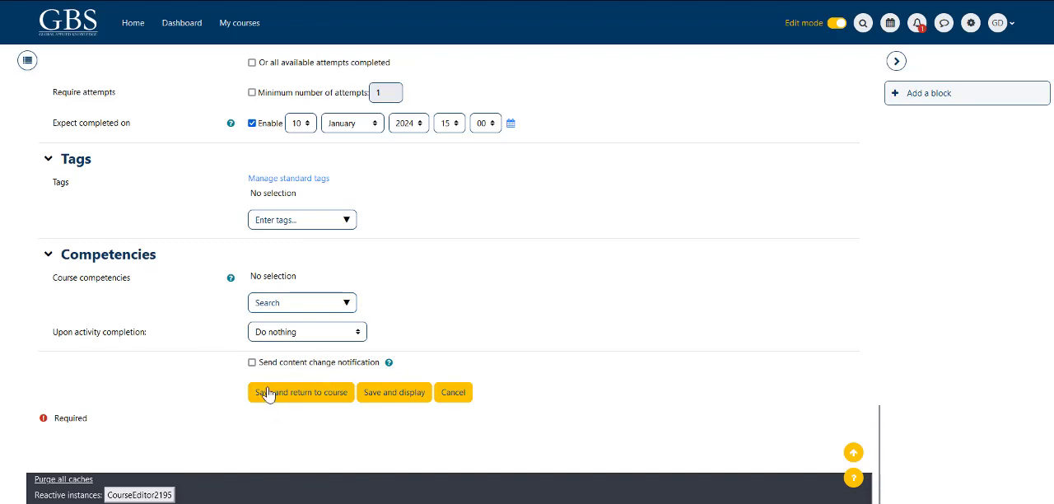
pyautogui.click(300, 396)
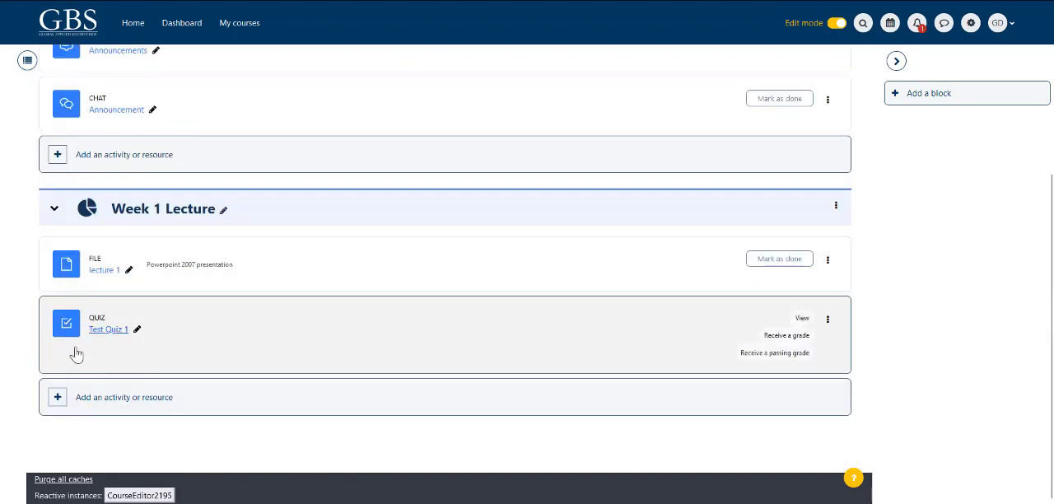
# Step: Turn off edit mode and open Test Quiz 1 from the Week 1 Lecture section
pyautogui.click(837, 24)
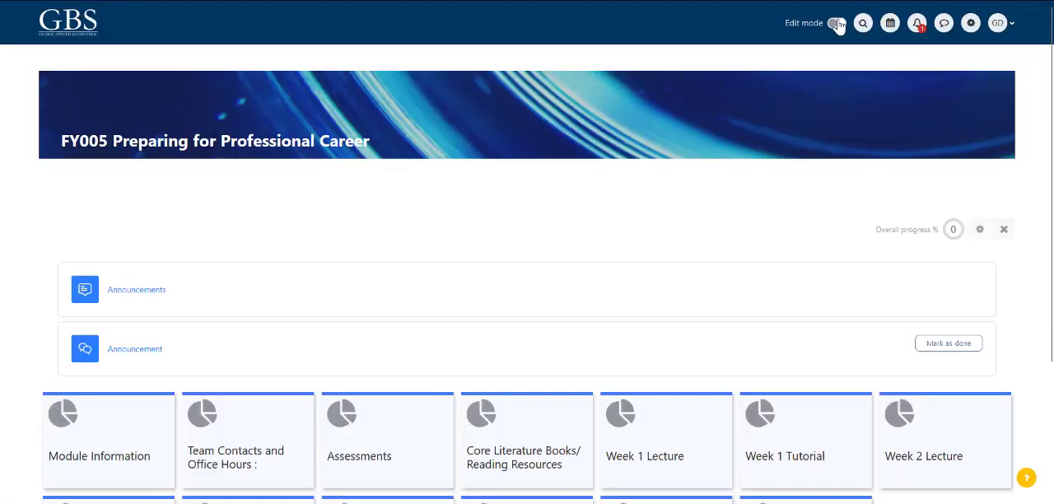
pyautogui.scroll(-2, 494, 301)
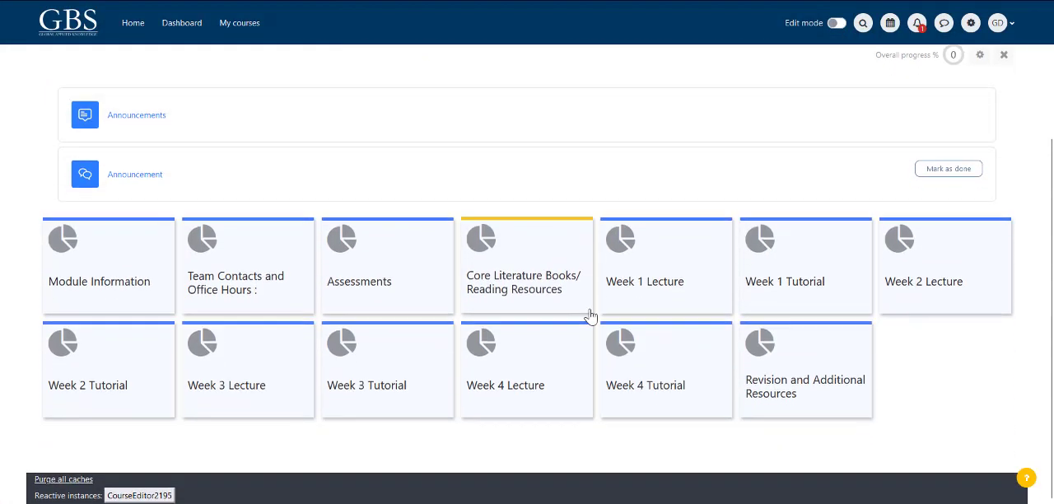
pyautogui.click(670, 270)
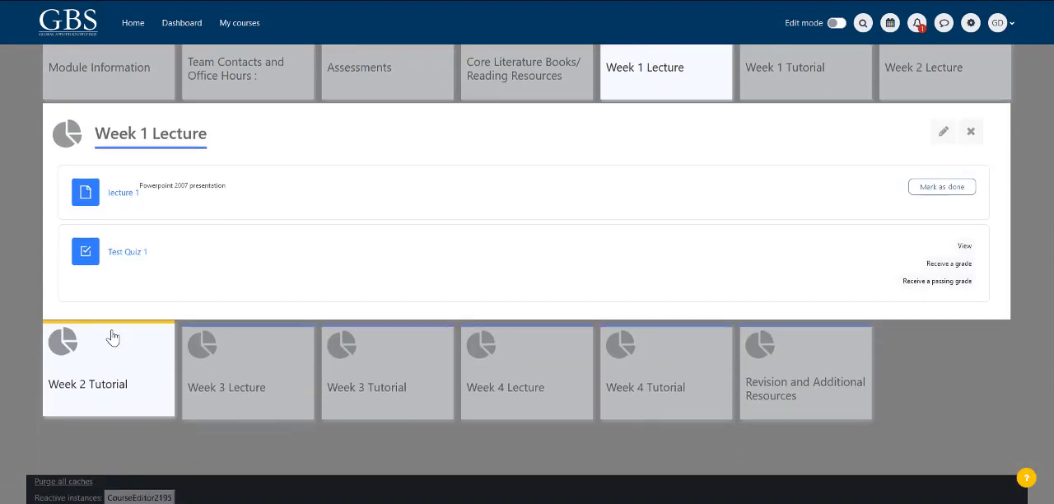
pyautogui.click(128, 255)
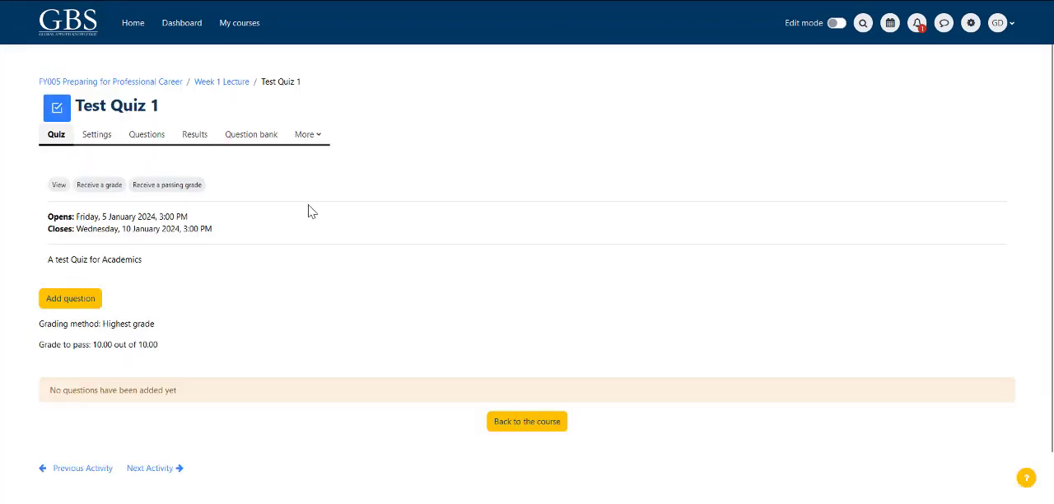
# Step: Review the quiz page's title, description, grading information and question notice
pyautogui.moveTo(179, 390); pyautogui.dragTo(104, 390)
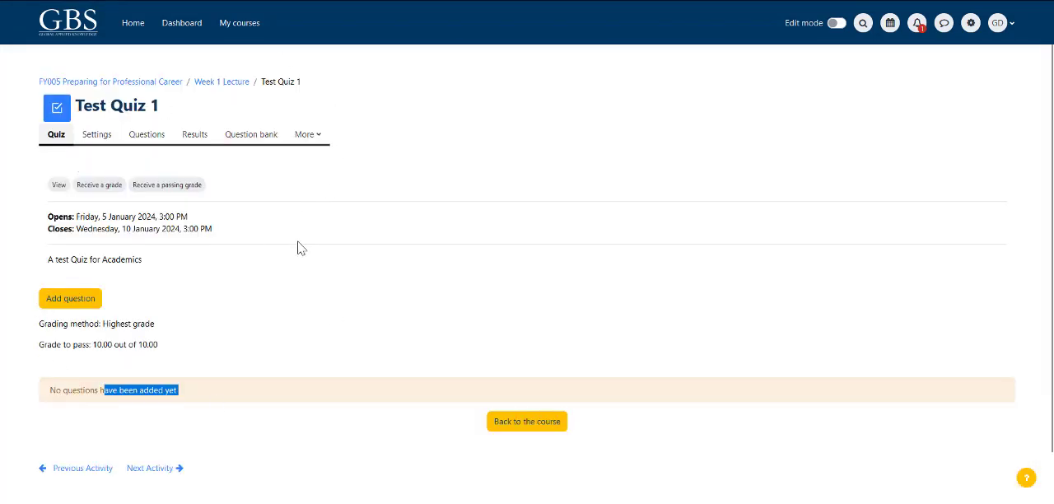
pyautogui.moveTo(143, 260); pyautogui.dragTo(54, 262)
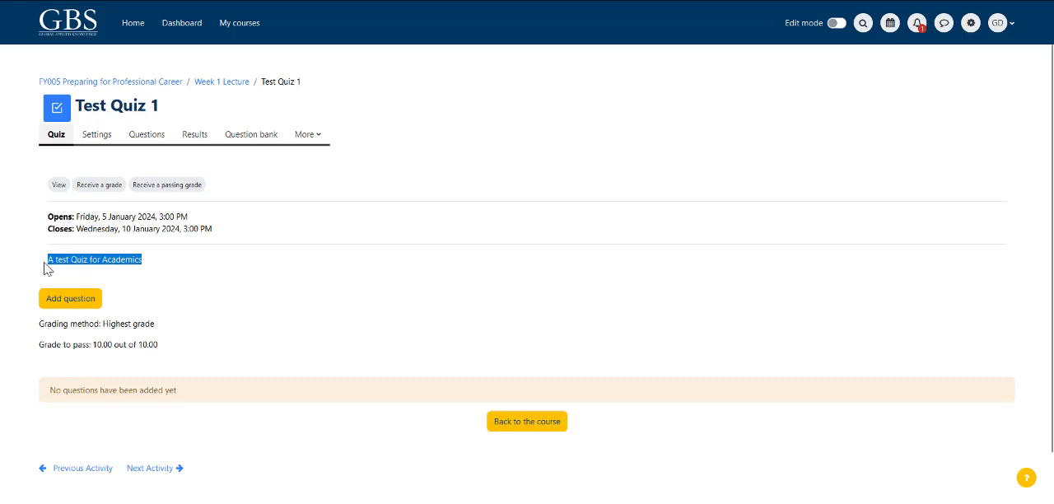
pyautogui.moveTo(163, 106); pyautogui.dragTo(74, 105)
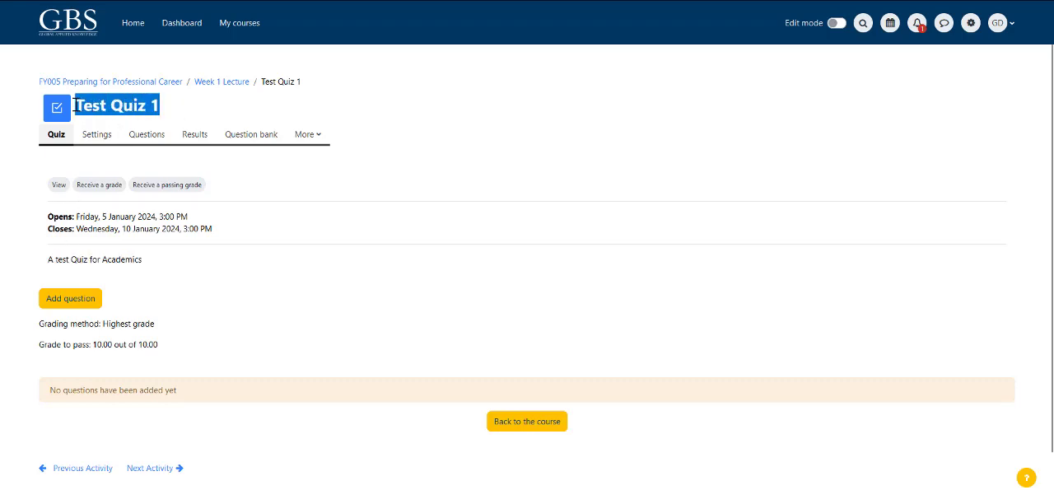
pyautogui.click(258, 343)
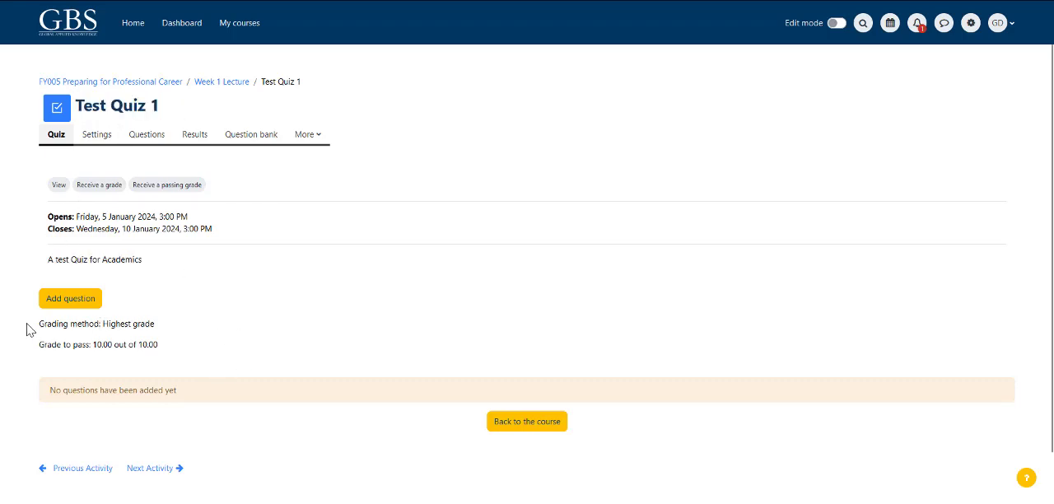
pyautogui.moveTo(27, 329); pyautogui.dragTo(201, 340)
# Step: Open the quiz's question bank and select the category Default for Test Quiz 1
pyautogui.click(252, 137)
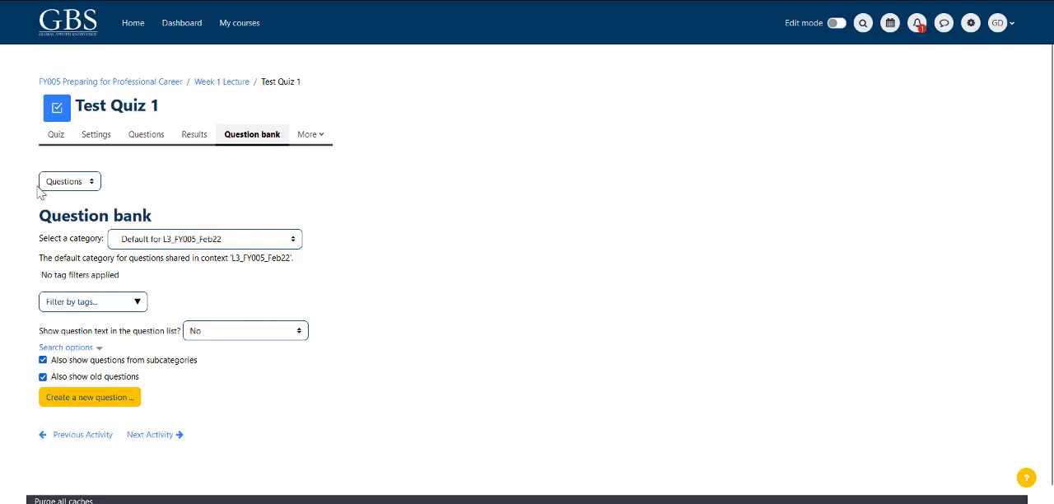
pyautogui.moveTo(54, 276); pyautogui.dragTo(92, 275)
pyautogui.click(326, 203)
pyautogui.click(293, 241)
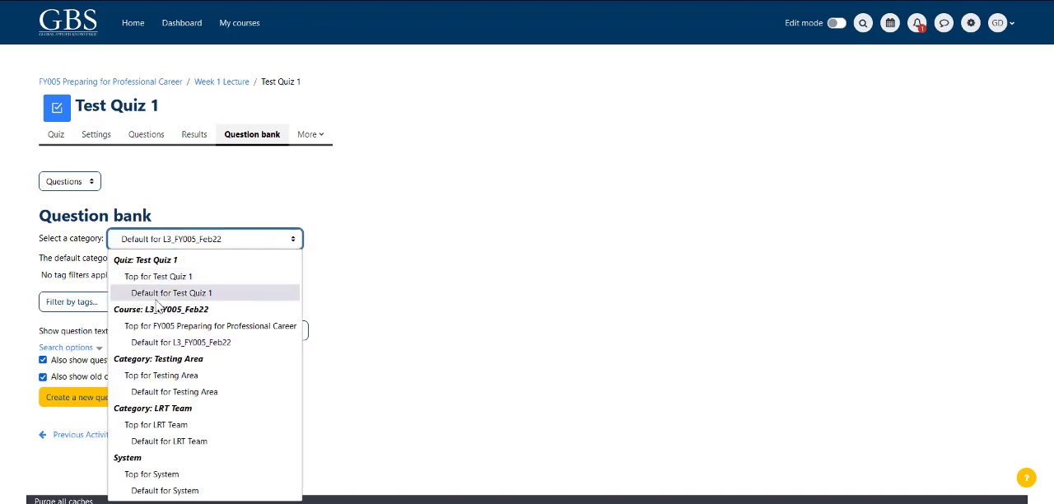
pyautogui.click(165, 294)
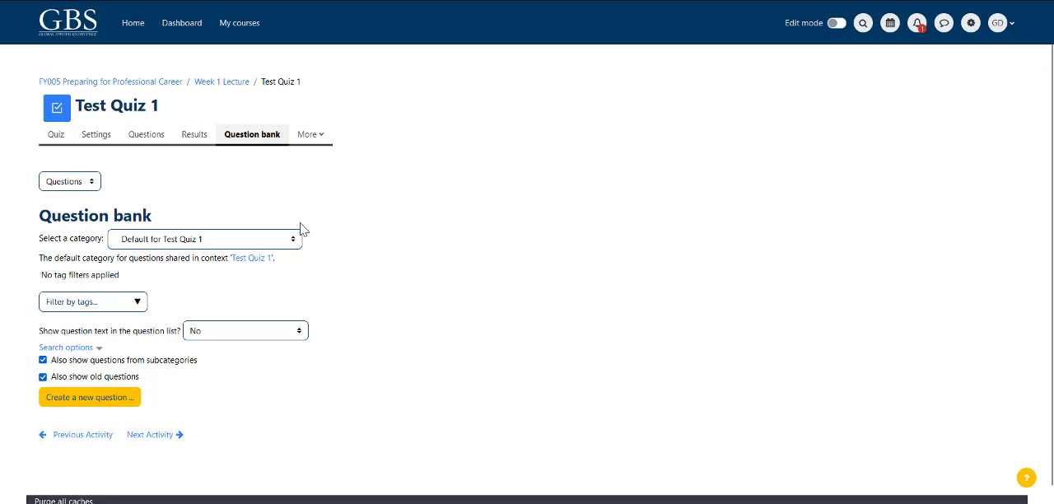
# Step: Switch the question bank to Categories and look through the question categories
pyautogui.click(70, 181)
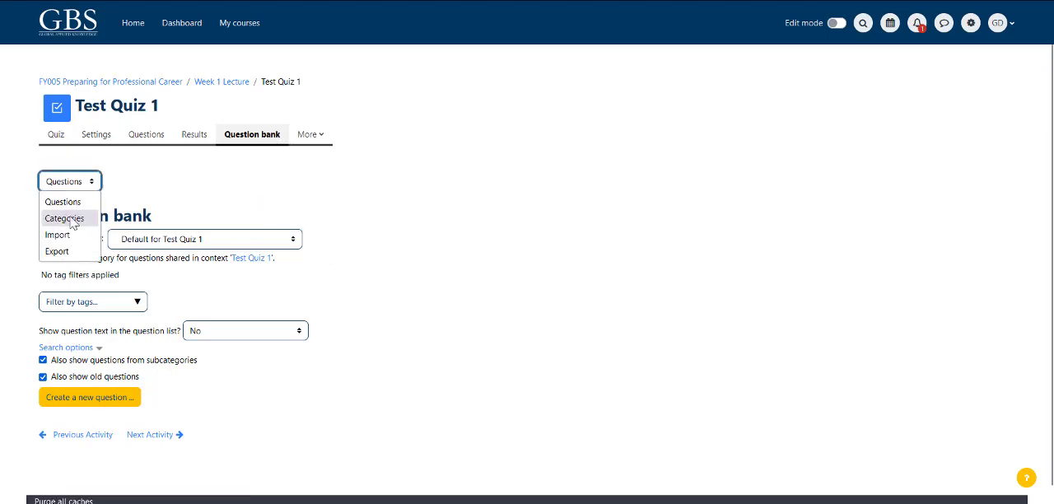
pyautogui.click(64, 219)
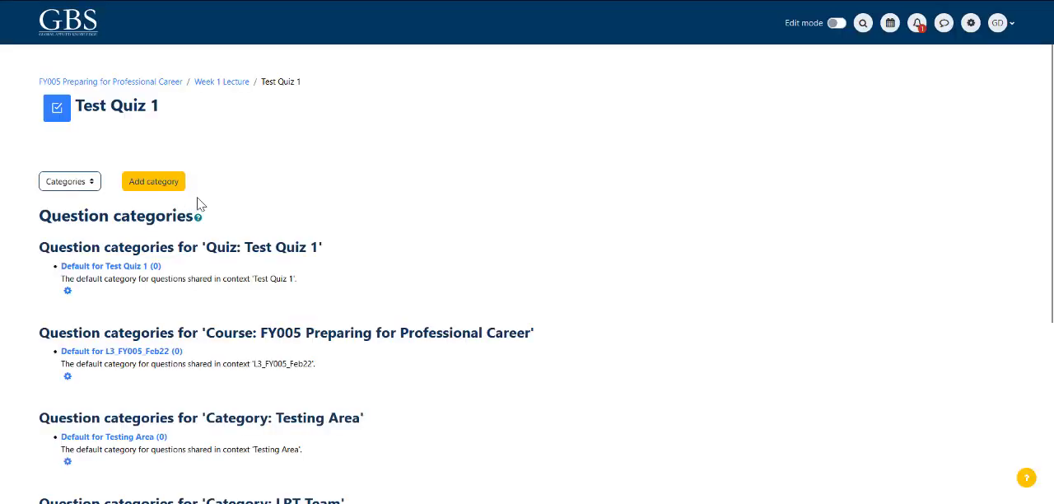
pyautogui.scroll(-2, 370, 264)
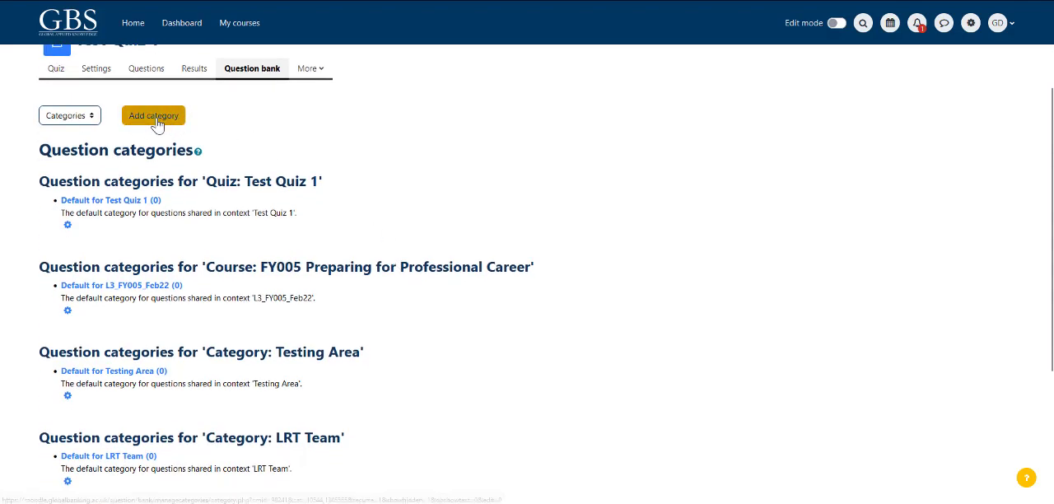
# Step: Start adding a question category with Top for Test Quiz 1 as its parent category
pyautogui.click(156, 122)
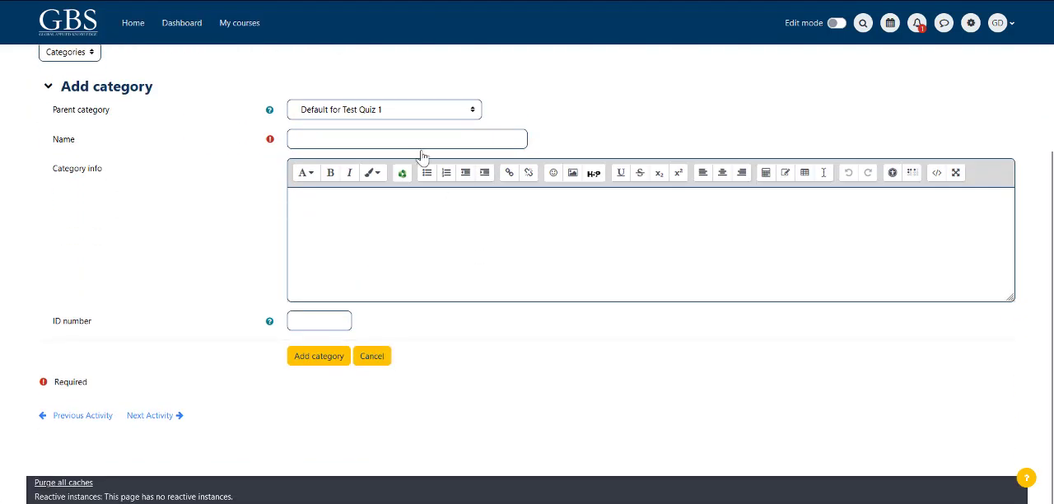
pyautogui.click(474, 116)
pyautogui.click(80, 143)
pyautogui.moveTo(47, 113); pyautogui.dragTo(129, 116)
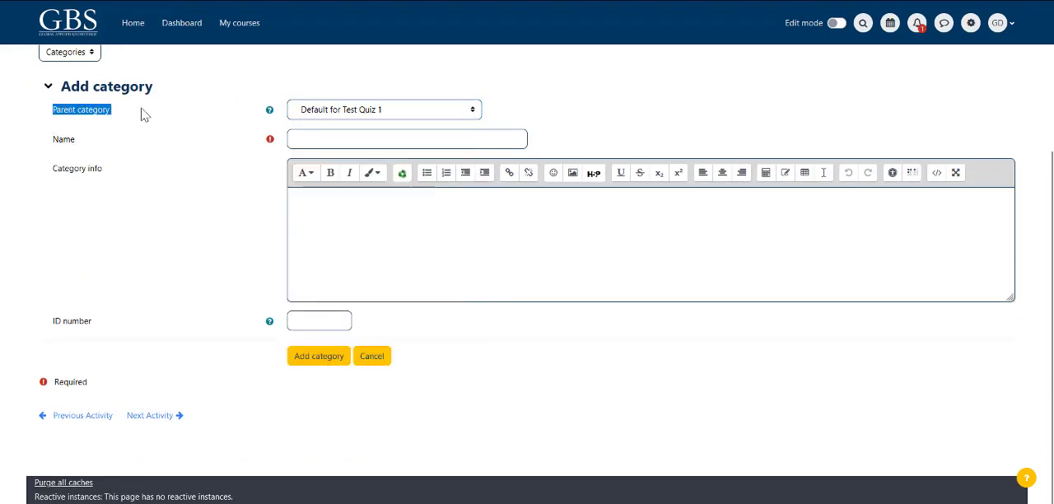
pyautogui.click(468, 112)
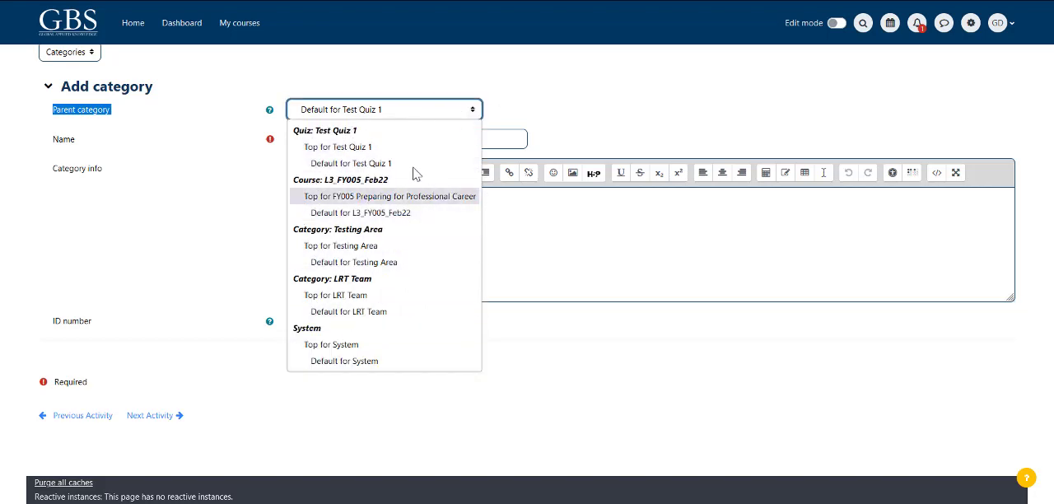
pyautogui.click(338, 147)
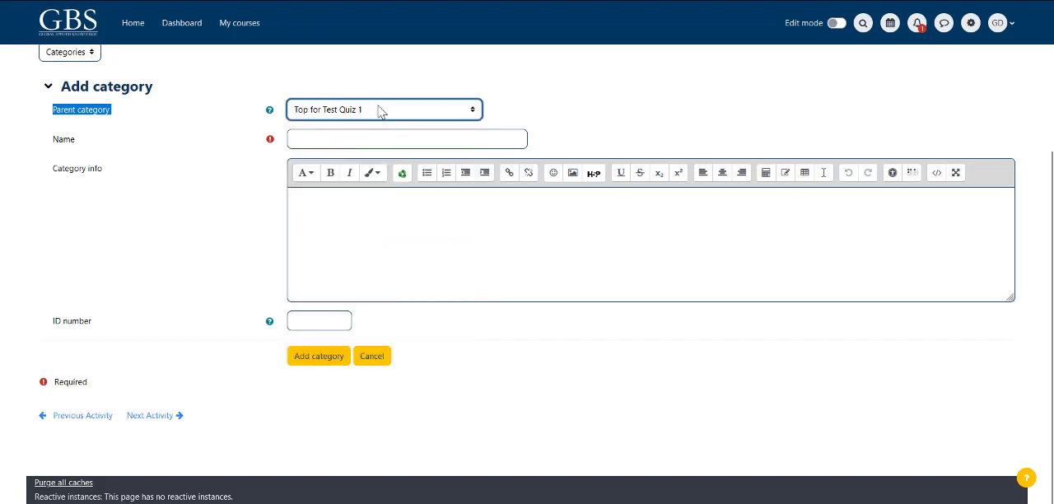
# Step: Name the new question category "Test Quiz Week 1"
pyautogui.click(334, 149)
pyautogui.write('Te')
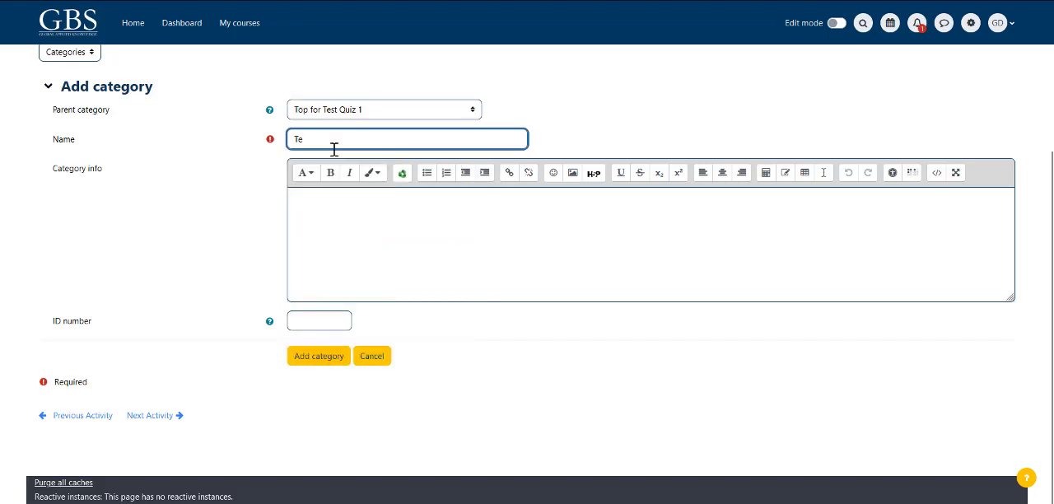
pyautogui.write('st')
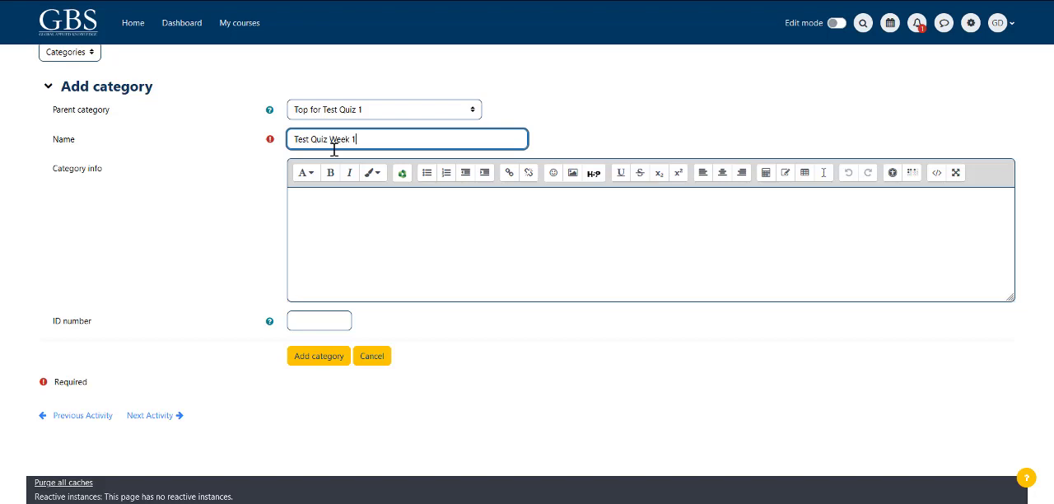
pyautogui.write(' Quiz Week 1')
pyautogui.click(219, 231)
# Step: Enter "Week 1" as the category info and add the category
pyautogui.click(321, 214)
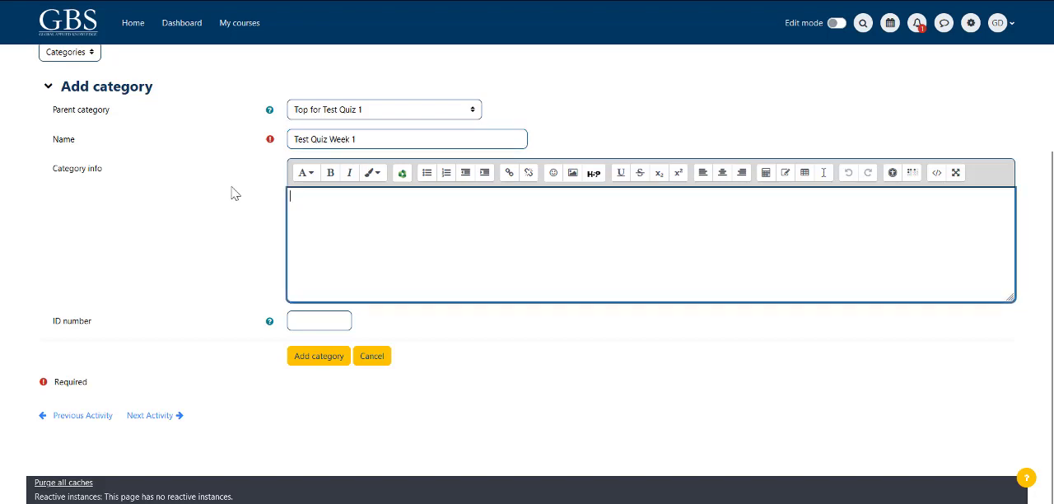
pyautogui.moveTo(32, 168); pyautogui.dragTo(110, 175)
pyautogui.click(339, 213)
pyautogui.write('Week 1')
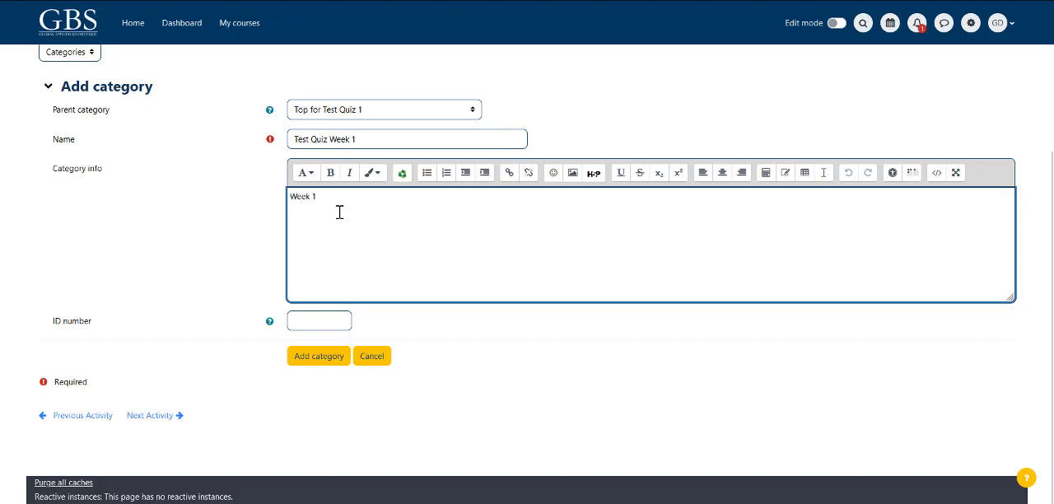
pyautogui.click(318, 361)
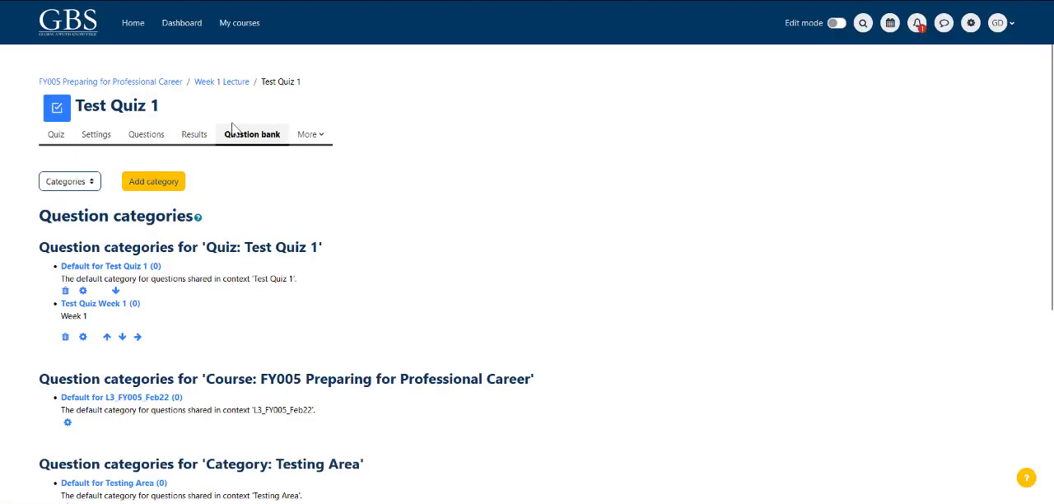
# Step: Return to the question bank's question list and select the category Test Quiz Week 1
pyautogui.click(249, 138)
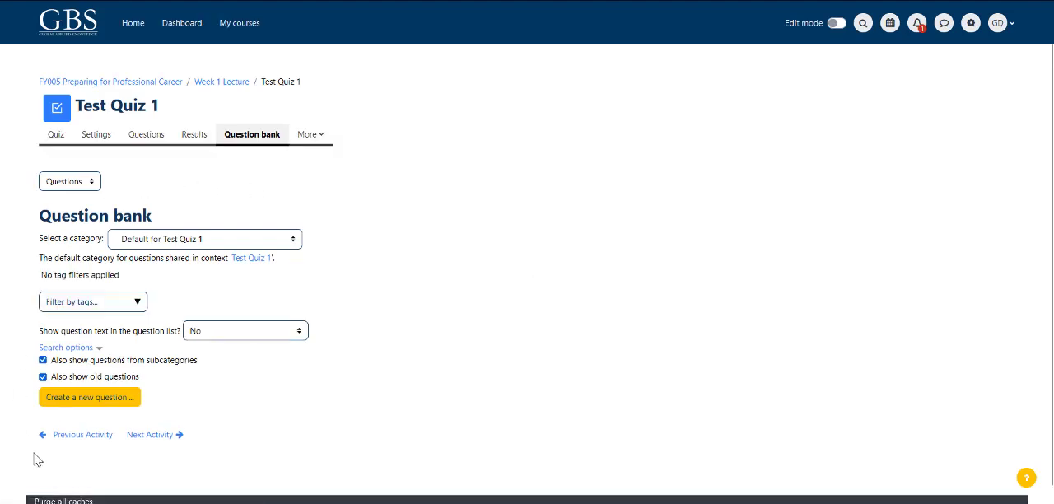
pyautogui.click(280, 244)
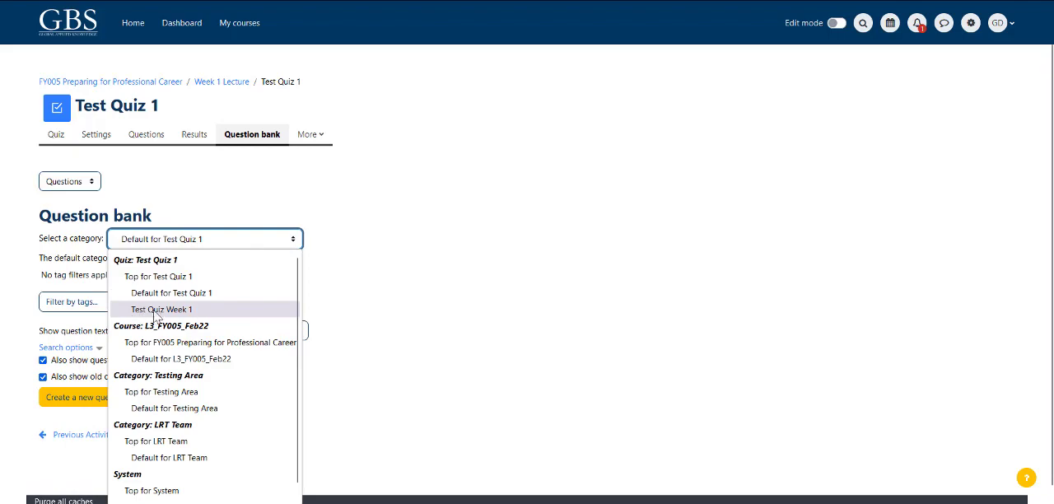
pyautogui.click(151, 311)
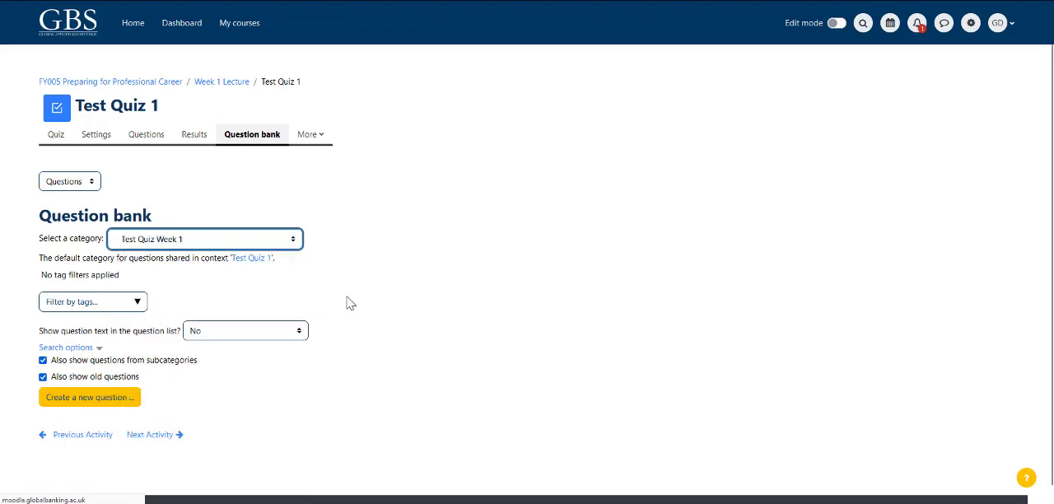
# Step: Create a new question of the Multiple choice type in the selected category
pyautogui.scroll(-1, 371, 309)
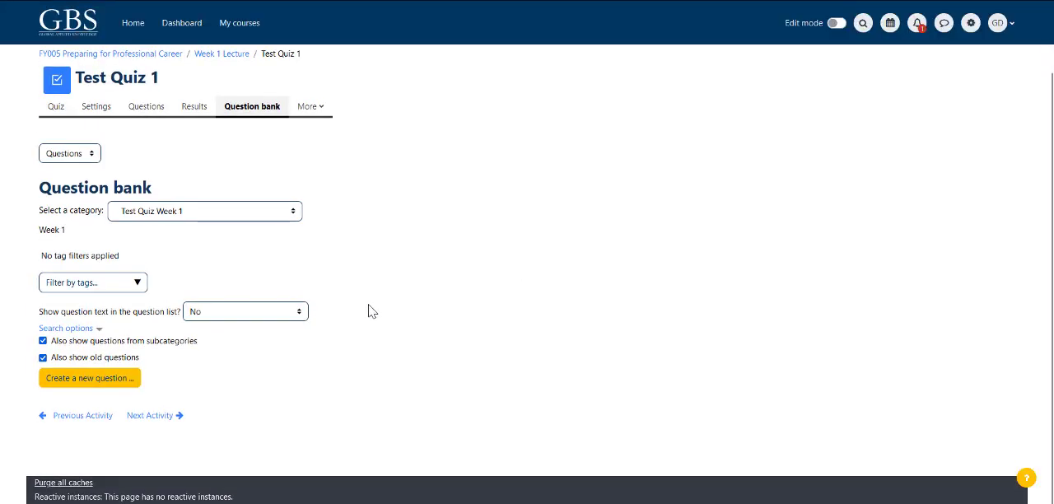
pyautogui.click(75, 381)
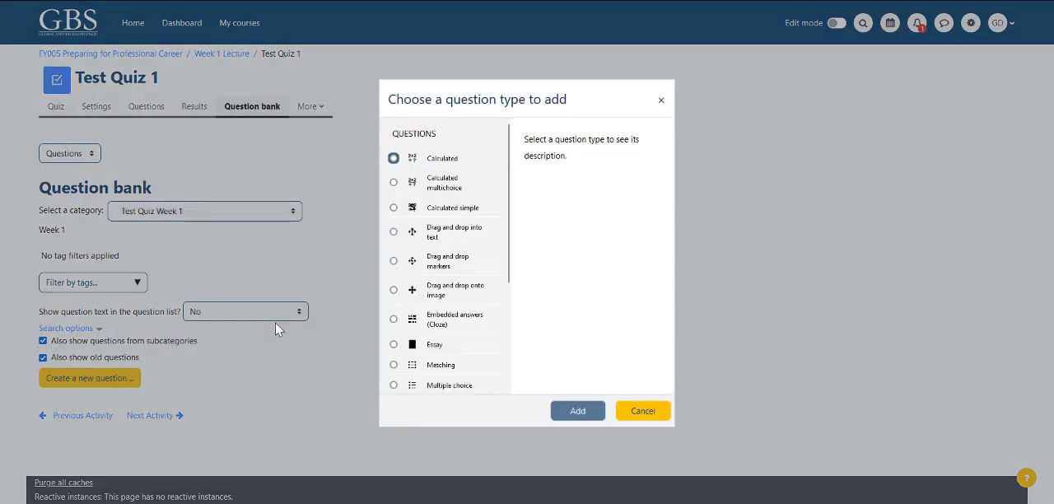
pyautogui.moveTo(509, 200); pyautogui.dragTo(516, 302)
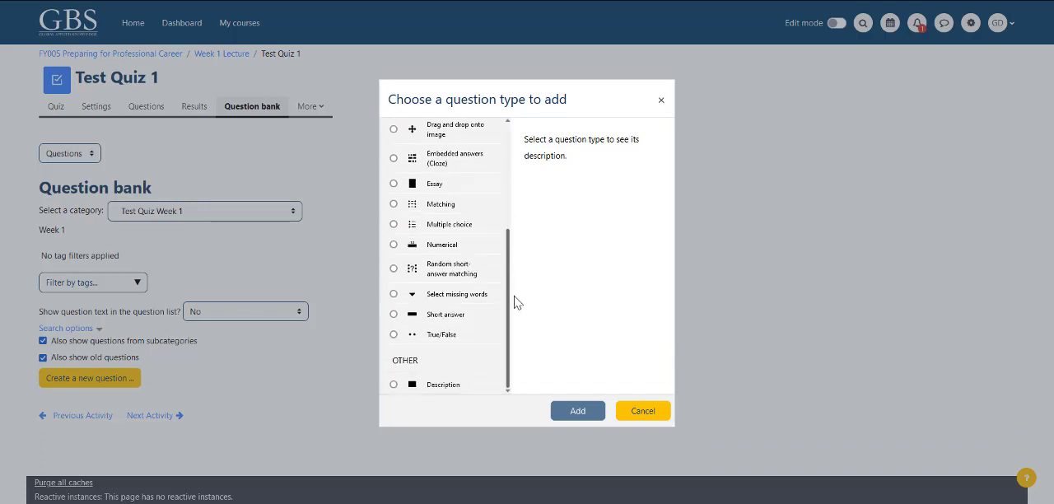
pyautogui.click(394, 224)
pyautogui.click(579, 412)
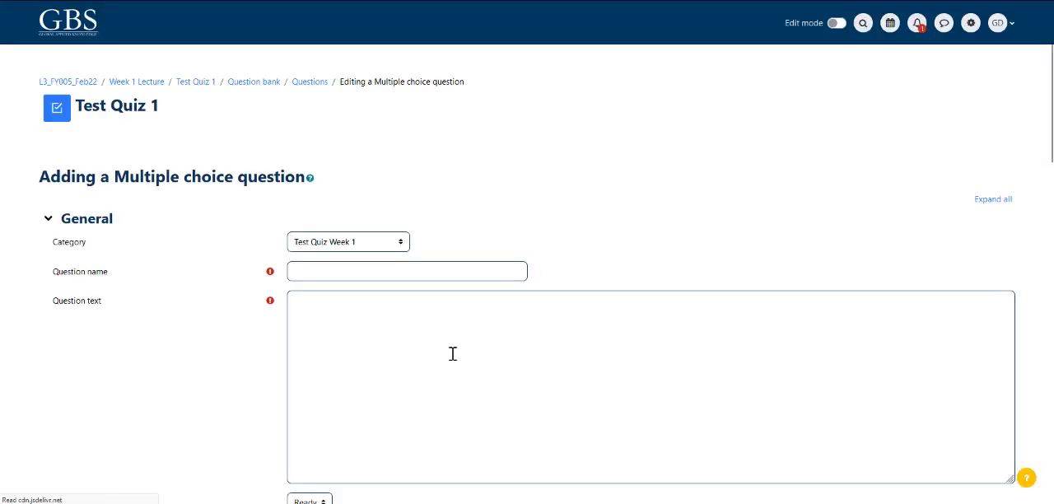
# Step: Name the question "What's the name of the UK Capital city?"
pyautogui.scroll(-3, 247, 313)
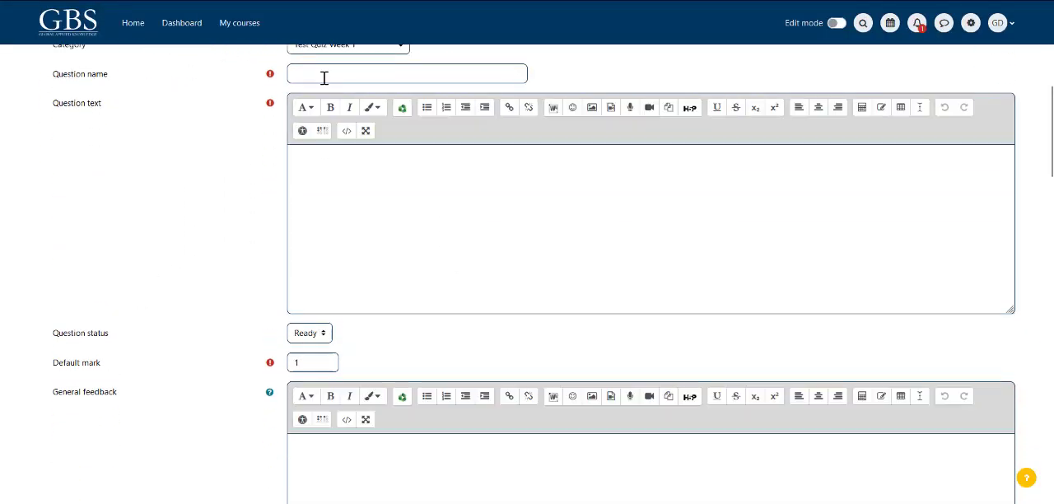
pyautogui.click(312, 76)
pyautogui.scroll(2, 197, 322)
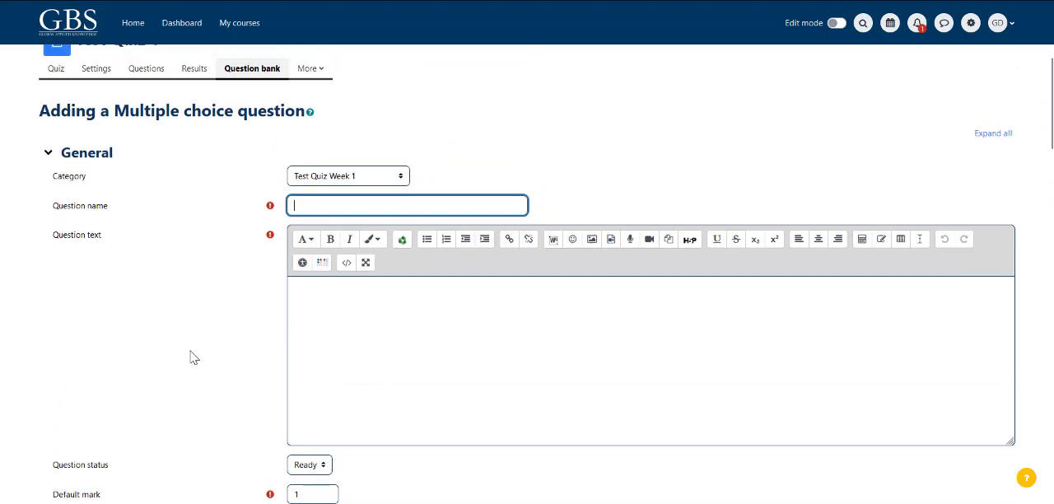
pyautogui.write("What's the name of the UK Capital city?")
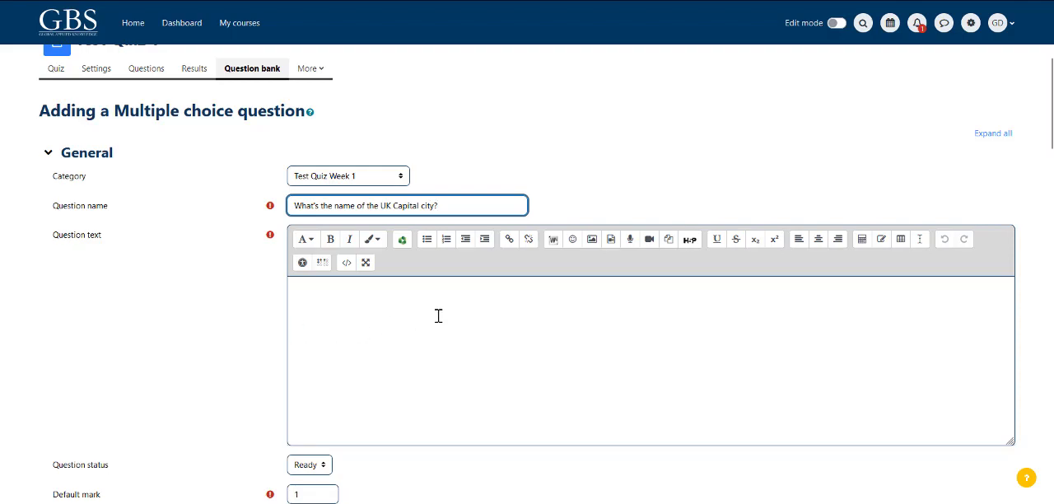
pyautogui.scroll(-3, 438, 315)
pyautogui.scroll(2, 482, 325)
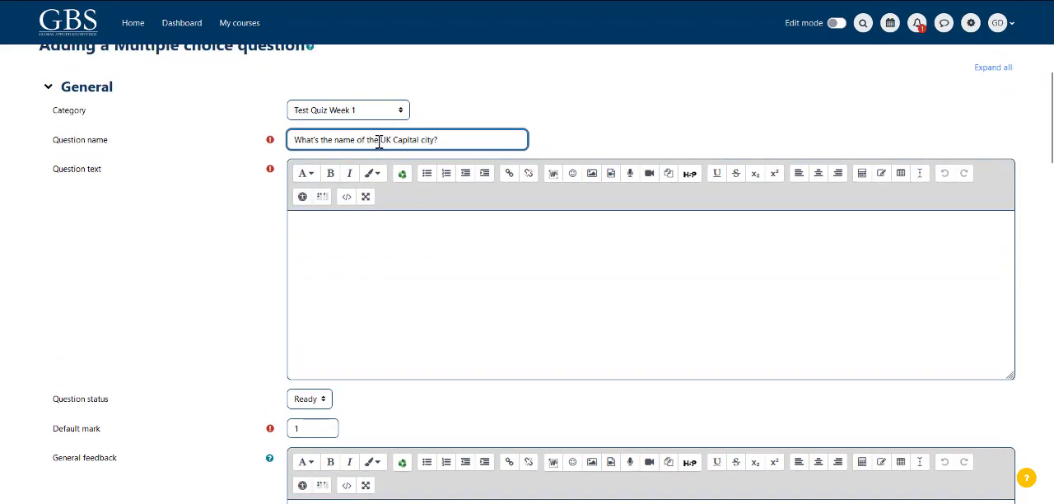
# Step: Look through the question form's general fields, from the question text to the choice numbering and standard instructions settings
pyautogui.click(319, 226)
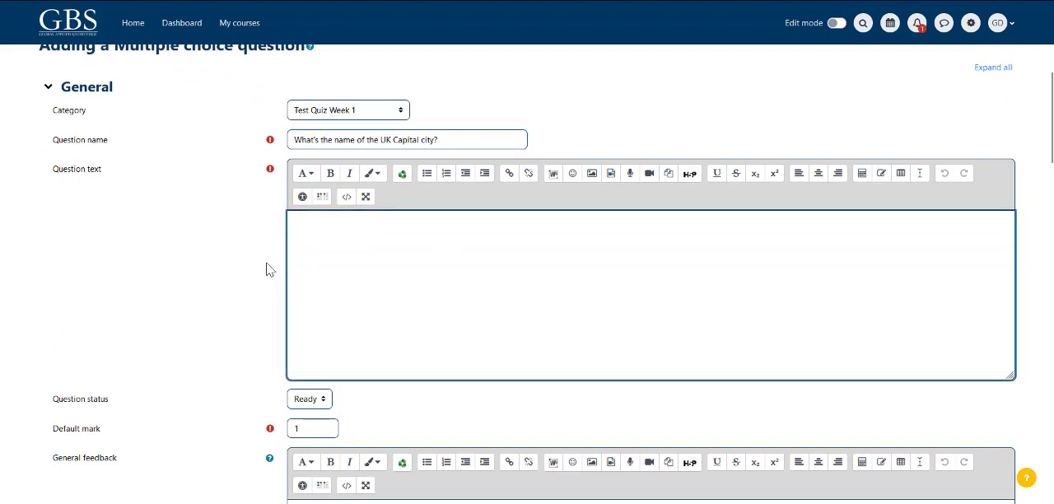
pyautogui.scroll(-3, 234, 306)
pyautogui.scroll(-4, 223, 350)
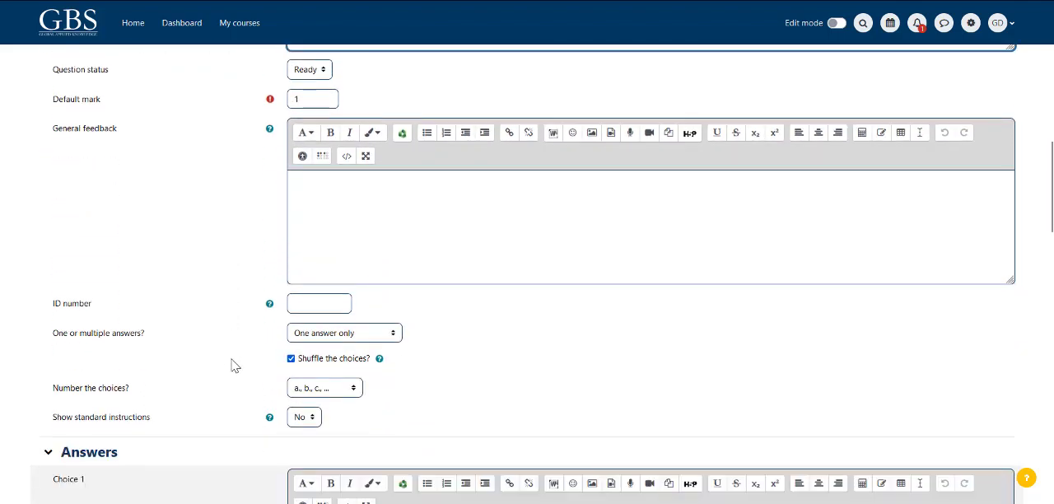
pyautogui.scroll(3, 231, 360)
pyautogui.scroll(3, 211, 366)
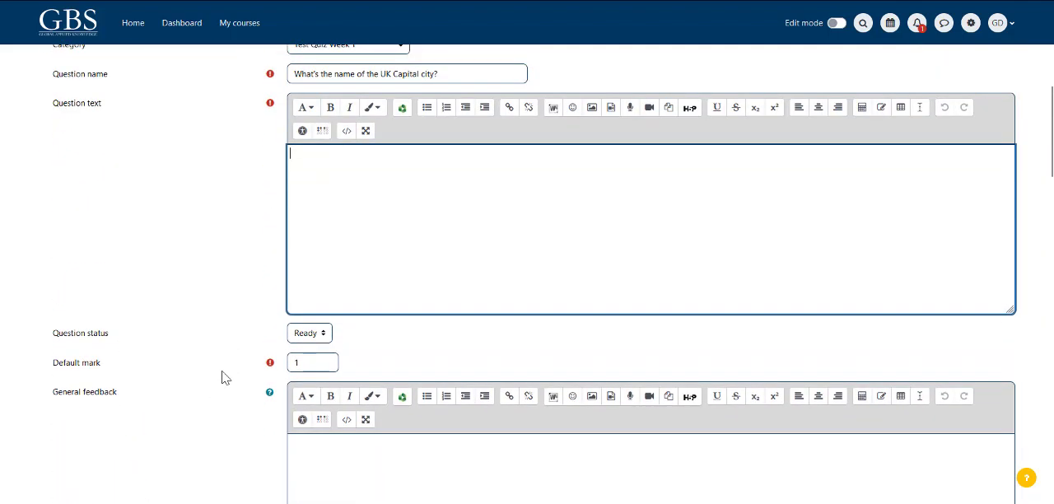
pyautogui.scroll(2, 221, 377)
pyautogui.scroll(-3, 252, 338)
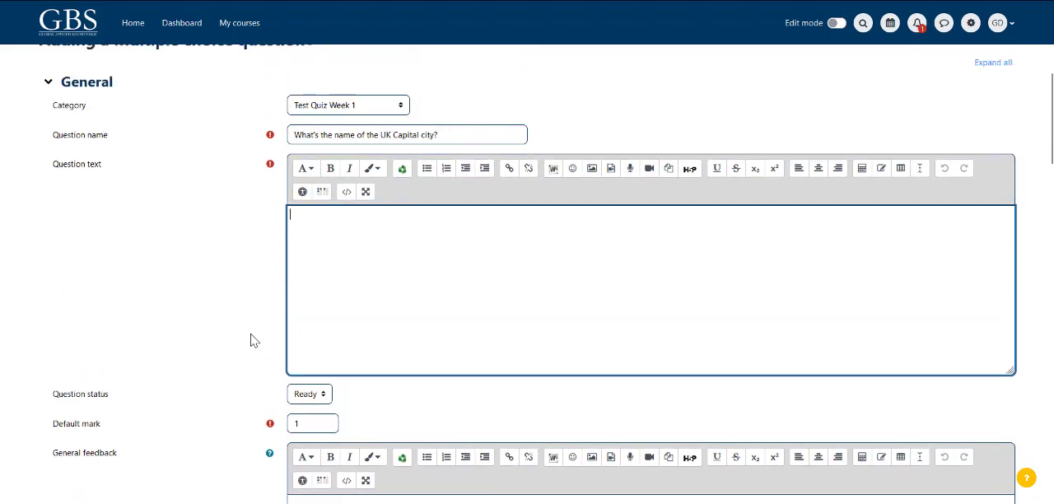
pyautogui.scroll(4, 253, 340)
pyautogui.scroll(1, 253, 340)
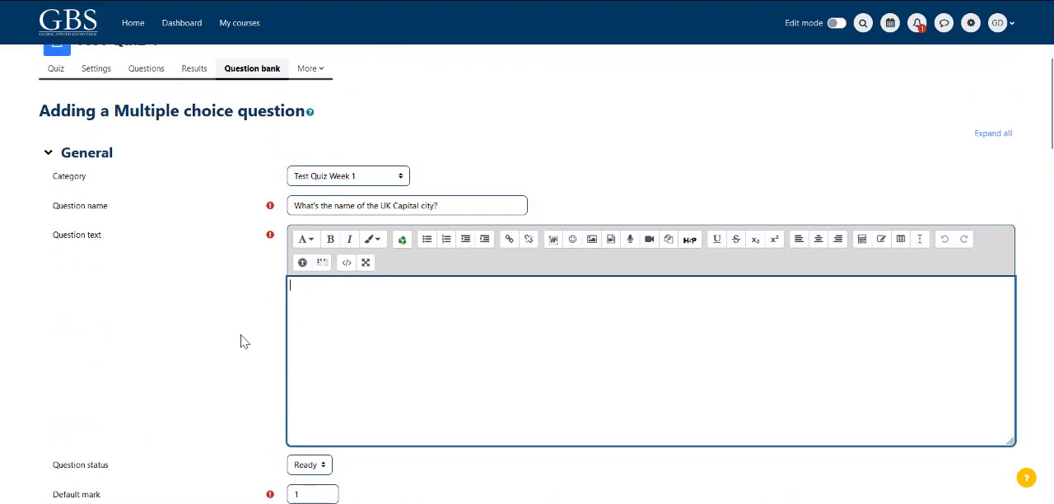
# Step: Copy the question name "What's the name of the UK Capital city?" into the question text
pyautogui.moveTo(446, 205); pyautogui.dragTo(297, 204)
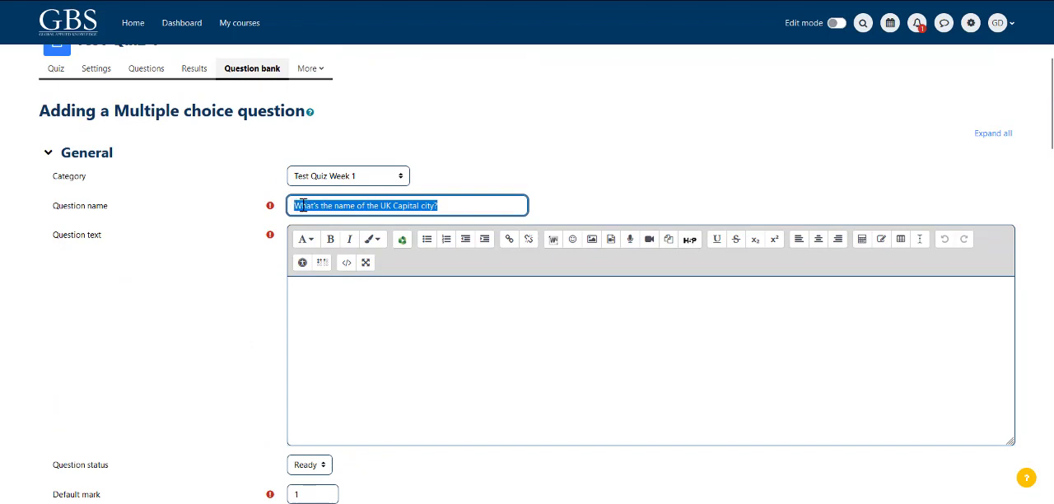
pyautogui.rightClick(309, 208)
pyautogui.click(338, 272)
pyautogui.rightClick(322, 290)
pyautogui.click(366, 387)
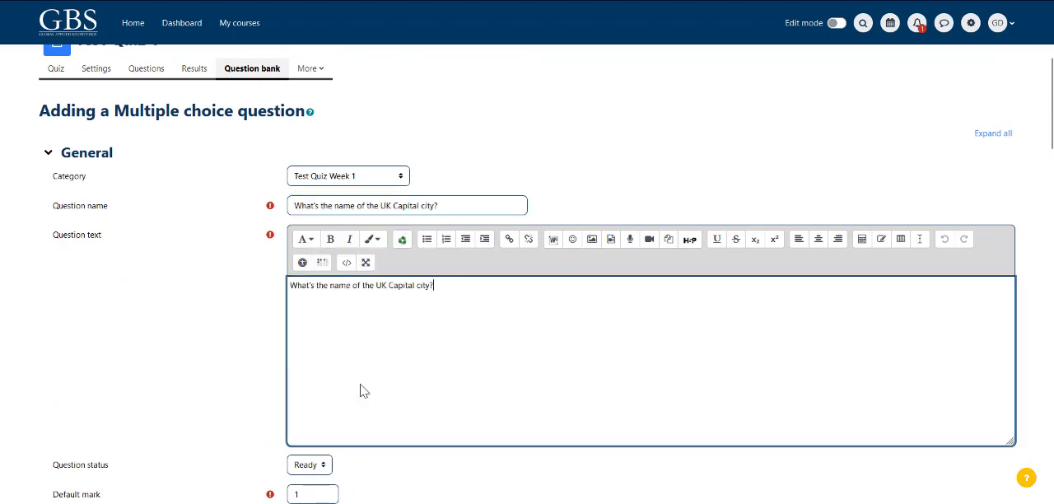
# Step: Enter "London" as the answer for Choice 1
pyautogui.scroll(-5, 208, 360)
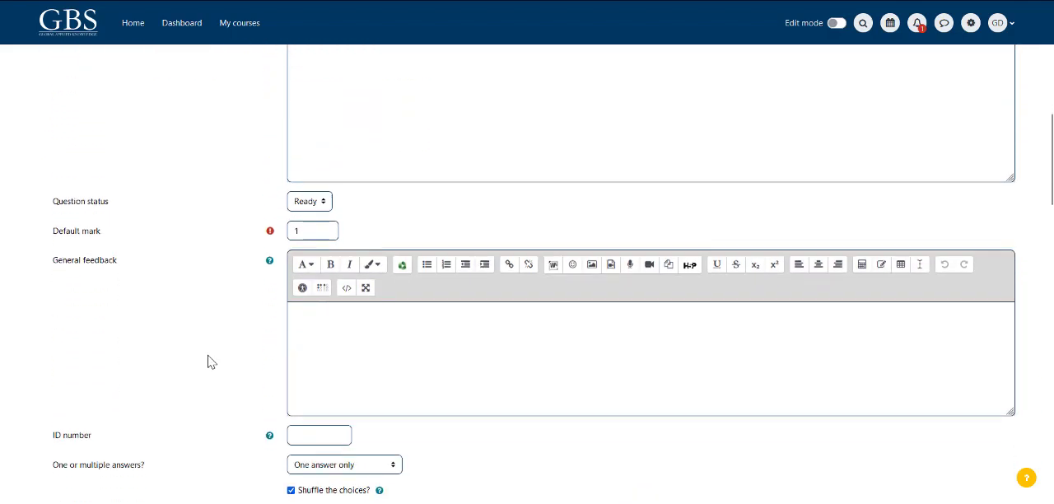
pyautogui.scroll(-1, 212, 362)
pyautogui.scroll(-3, 202, 158)
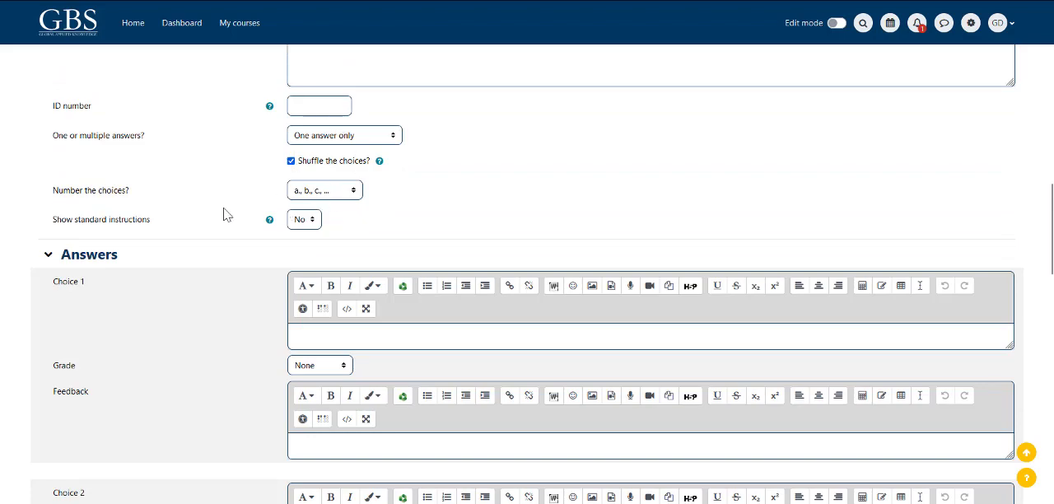
pyautogui.scroll(-3, 223, 236)
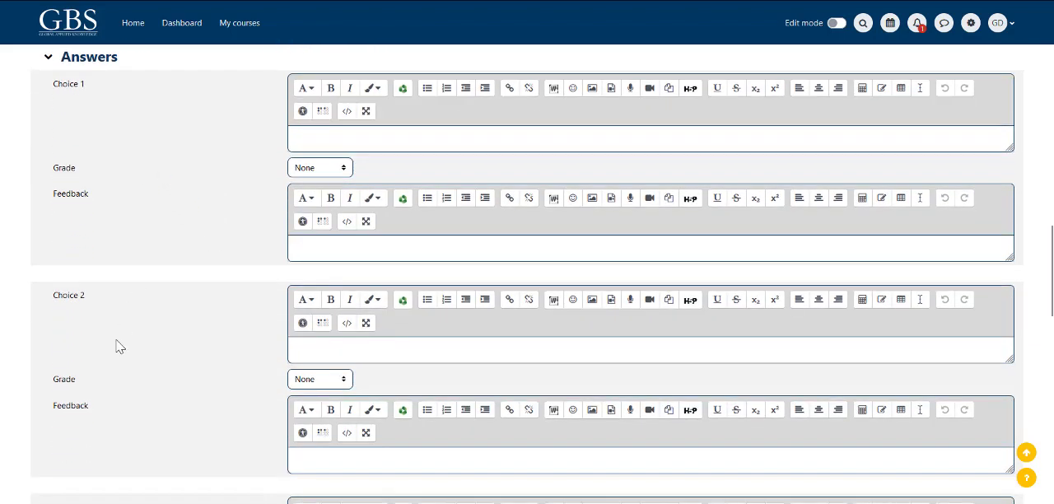
pyautogui.scroll(-5, 123, 359)
pyautogui.scroll(-4, 140, 367)
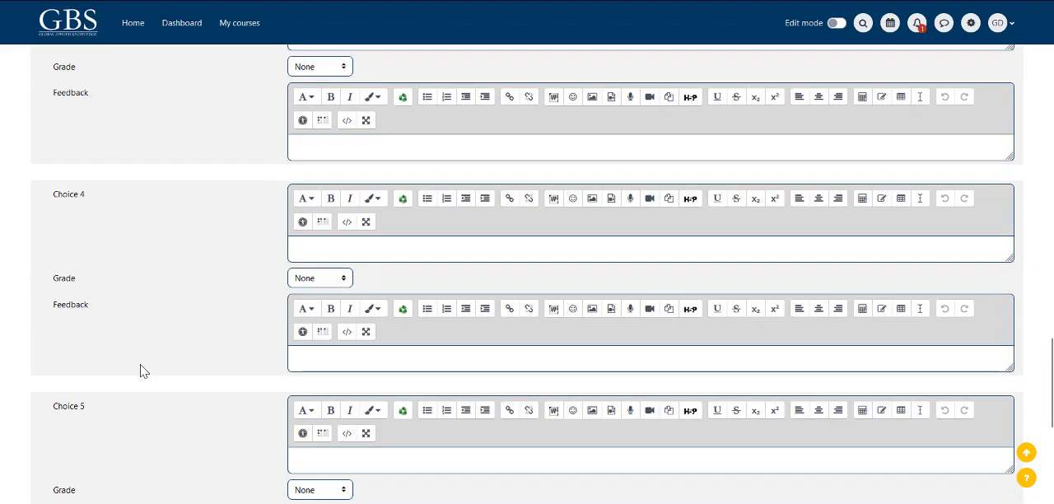
pyautogui.scroll(10, 139, 369)
pyautogui.click(318, 271)
pyautogui.write('LOndon')
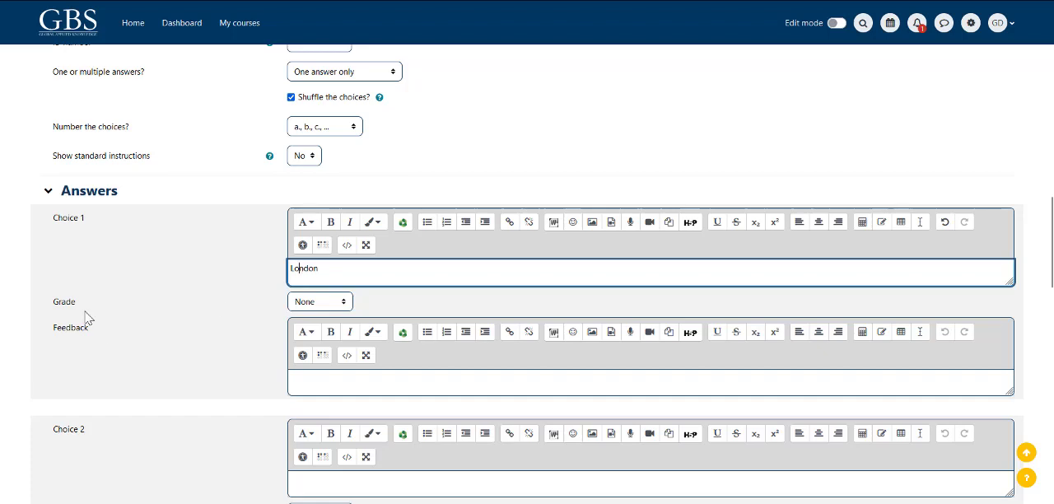
# Step: Set the grade of Choice 1 to 100%
pyautogui.moveTo(51, 303); pyautogui.dragTo(85, 306)
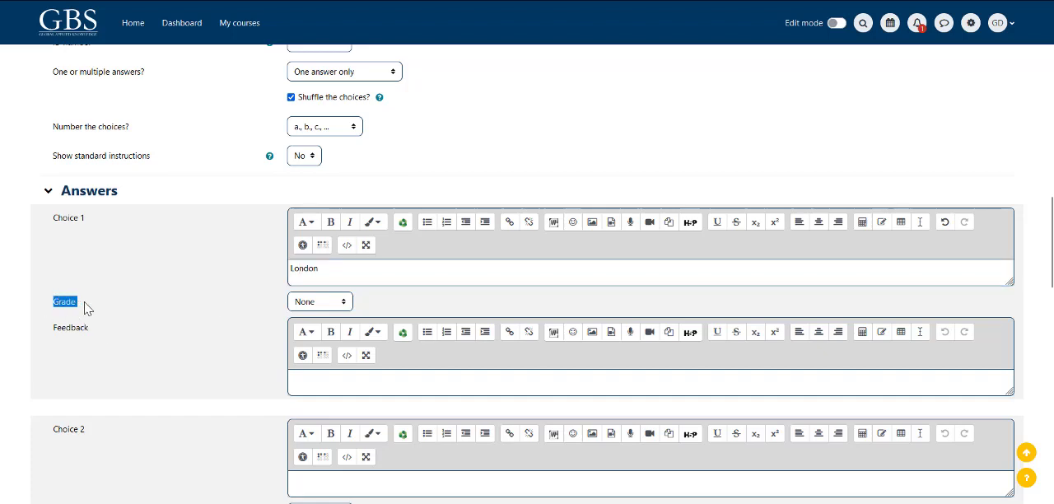
pyautogui.click(343, 303)
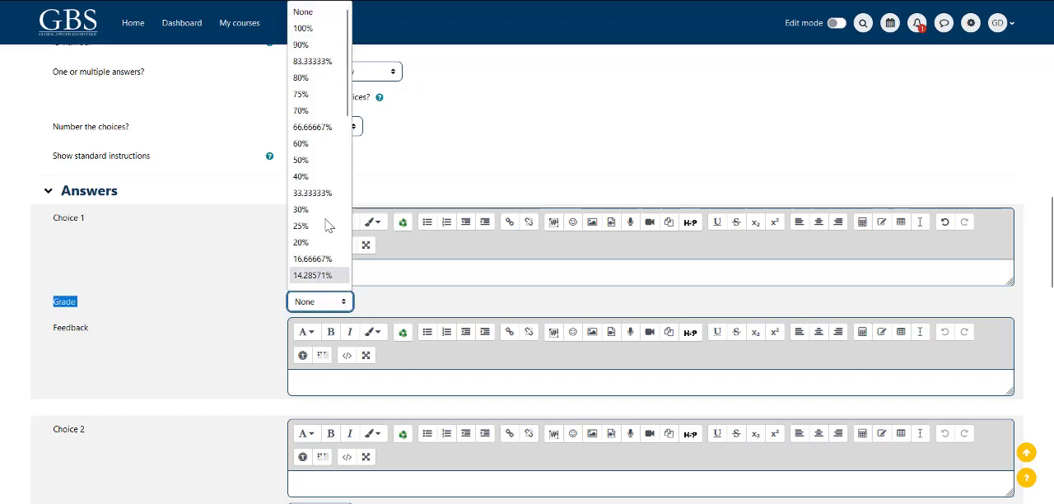
pyautogui.click(303, 31)
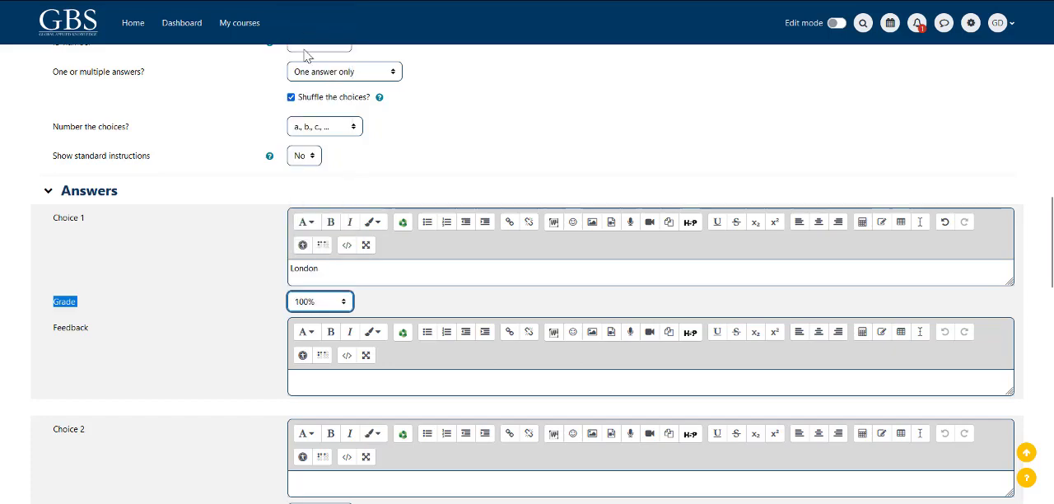
pyautogui.click(227, 272)
# Step: Review the question's name, text, general settings and answer choices
pyautogui.scroll(-3, 234, 272)
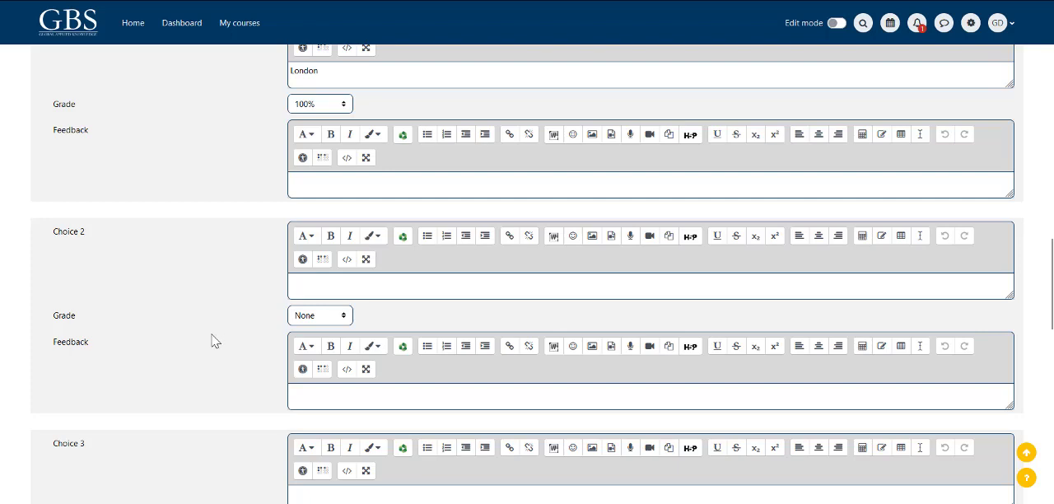
pyautogui.scroll(15, 299, 224)
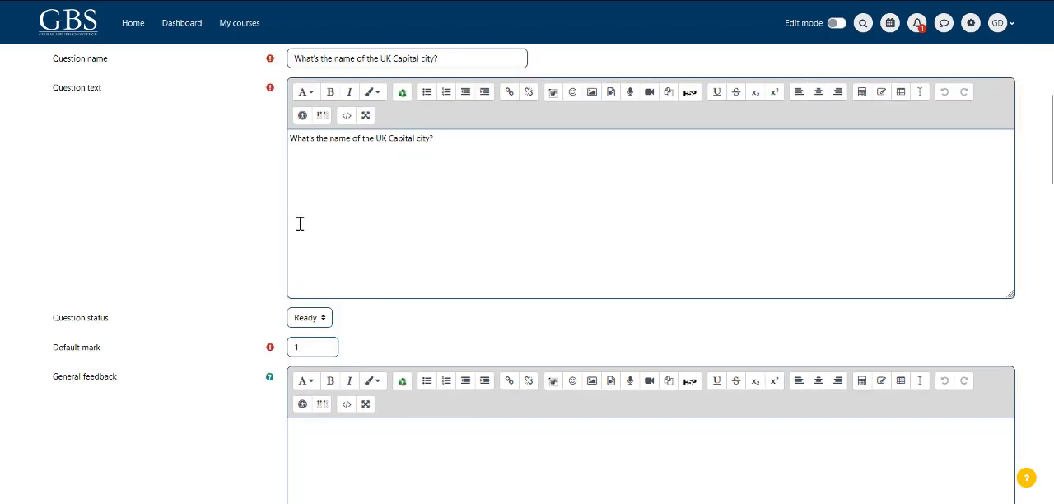
pyautogui.scroll(-7, 245, 228)
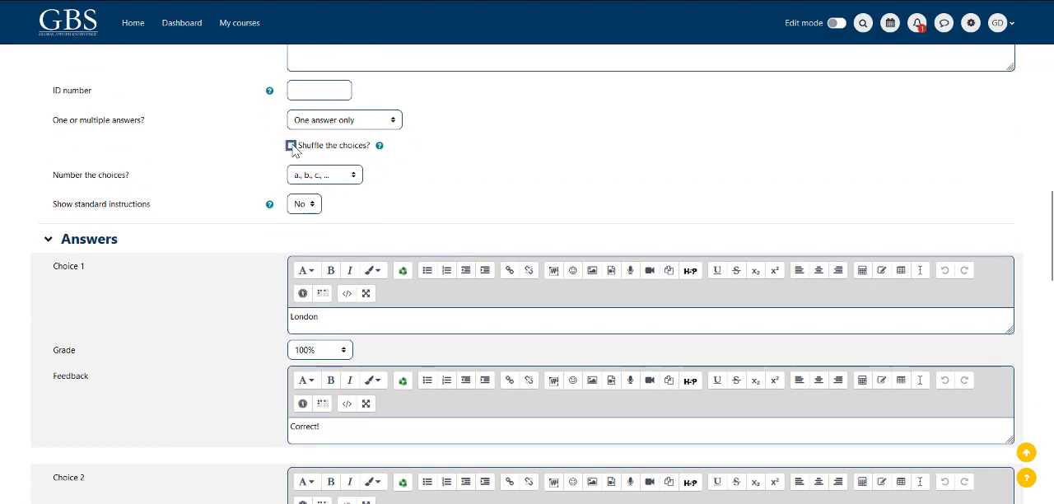
pyautogui.scroll(-2, 236, 196)
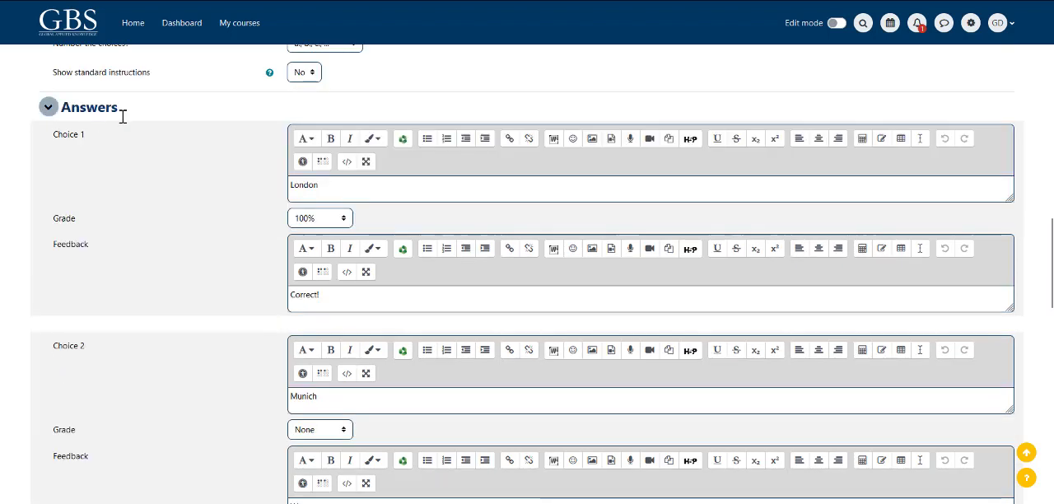
# Step: Check the London answer in Choice 1 and reselect 100% as its grade
pyautogui.moveTo(123, 115); pyautogui.dragTo(196, 192)
pyautogui.click(196, 193)
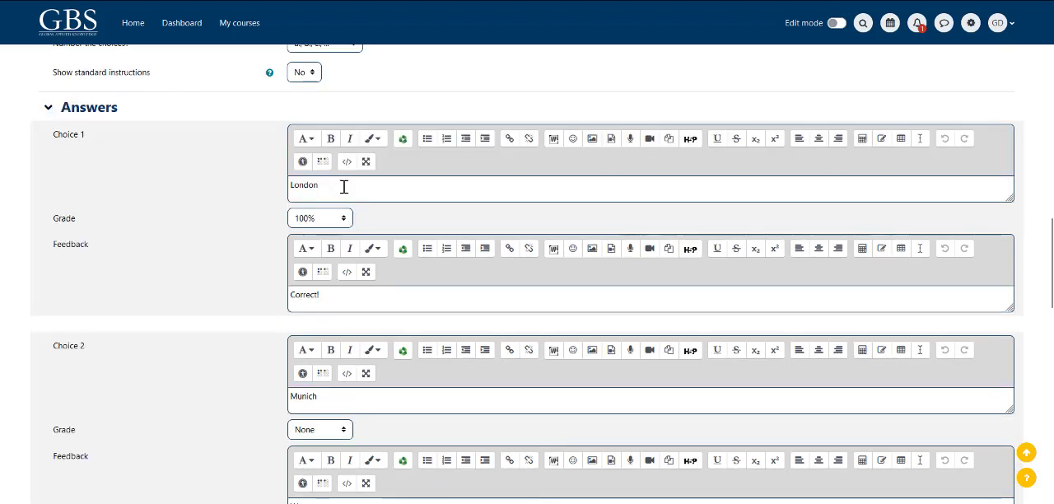
pyautogui.moveTo(336, 188); pyautogui.dragTo(245, 189)
pyautogui.click(237, 227)
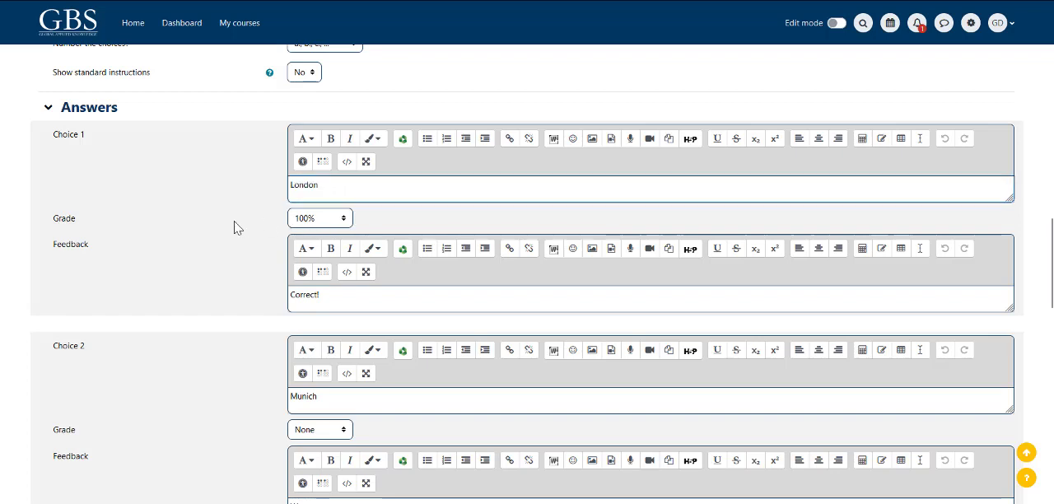
pyautogui.click(344, 220)
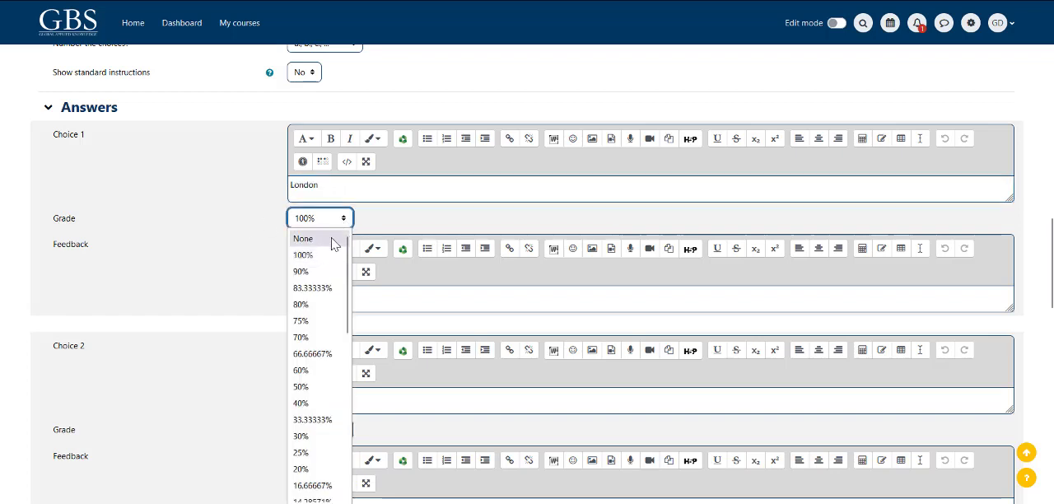
pyautogui.click(329, 256)
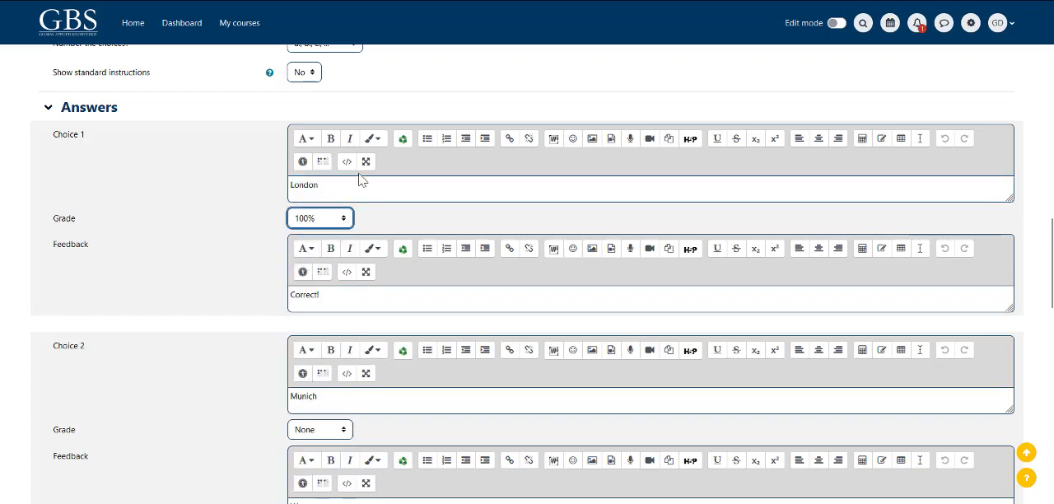
# Step: Examine the answers, grades and feedback entered for Choices 2 to 5
pyautogui.scroll(-2, 332, 301)
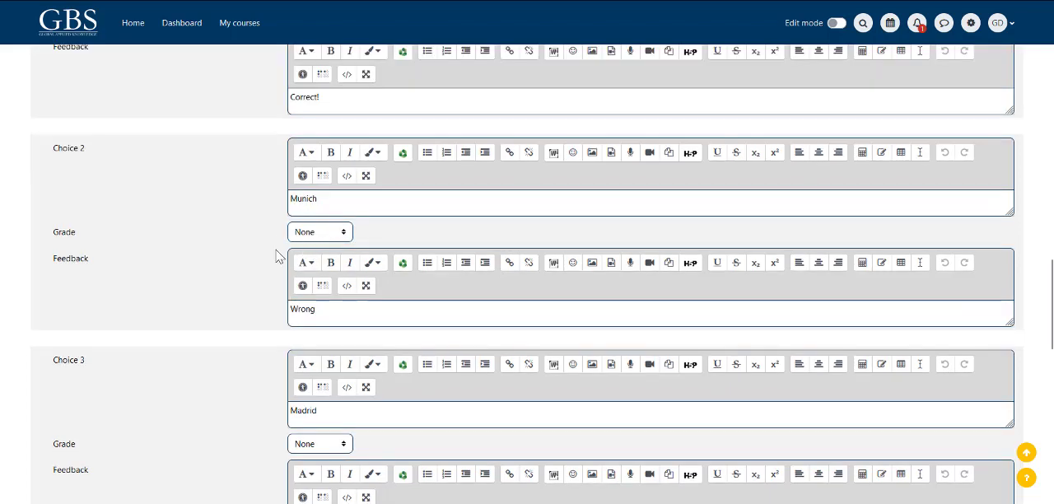
pyautogui.scroll(-2, 278, 280)
pyautogui.moveTo(335, 181); pyautogui.dragTo(212, 193)
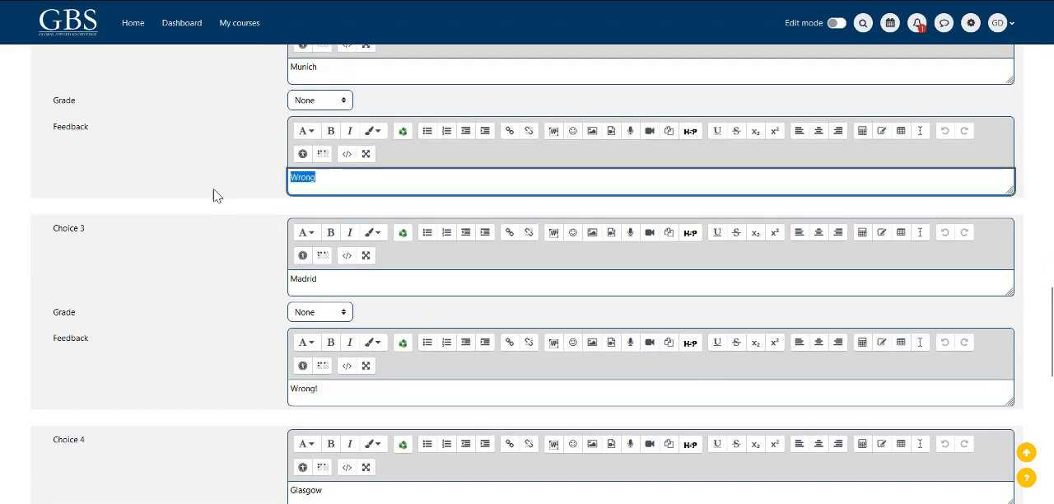
pyautogui.scroll(-1, 219, 228)
pyautogui.scroll(-1, 218, 228)
pyautogui.moveTo(337, 264); pyautogui.dragTo(195, 283)
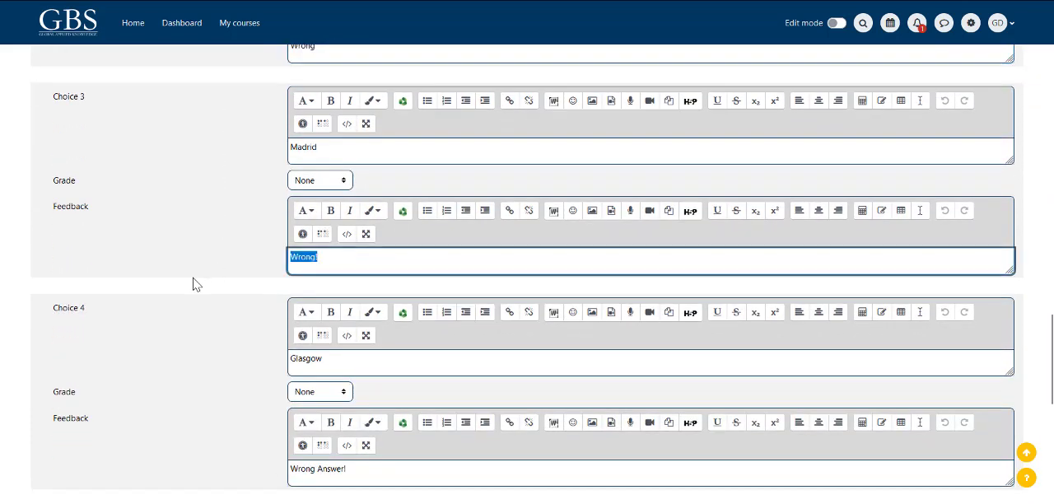
pyautogui.scroll(-1, 197, 288)
pyautogui.moveTo(338, 294); pyautogui.dragTo(228, 301)
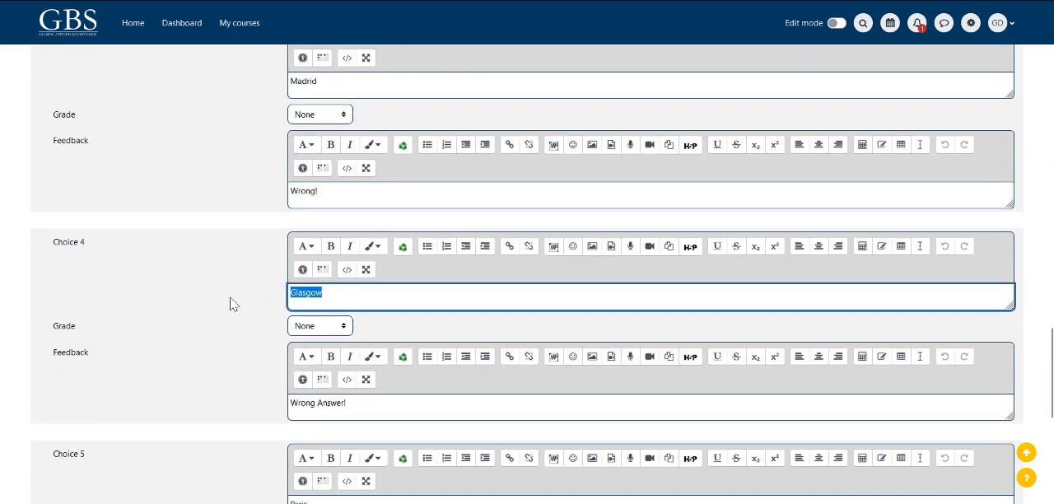
pyautogui.scroll(-2, 247, 288)
pyautogui.moveTo(348, 212); pyautogui.dragTo(241, 204)
pyautogui.scroll(-3, 231, 258)
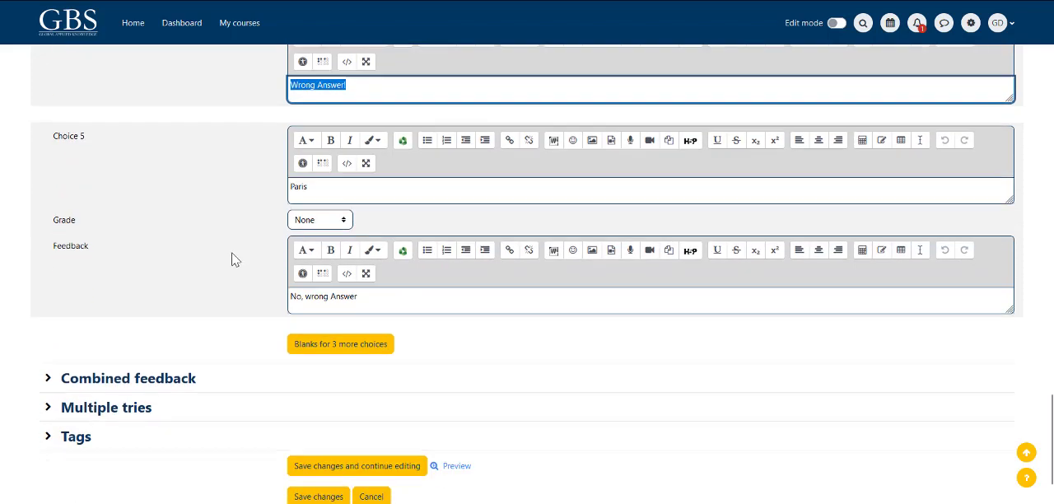
pyautogui.moveTo(375, 286); pyautogui.dragTo(231, 294)
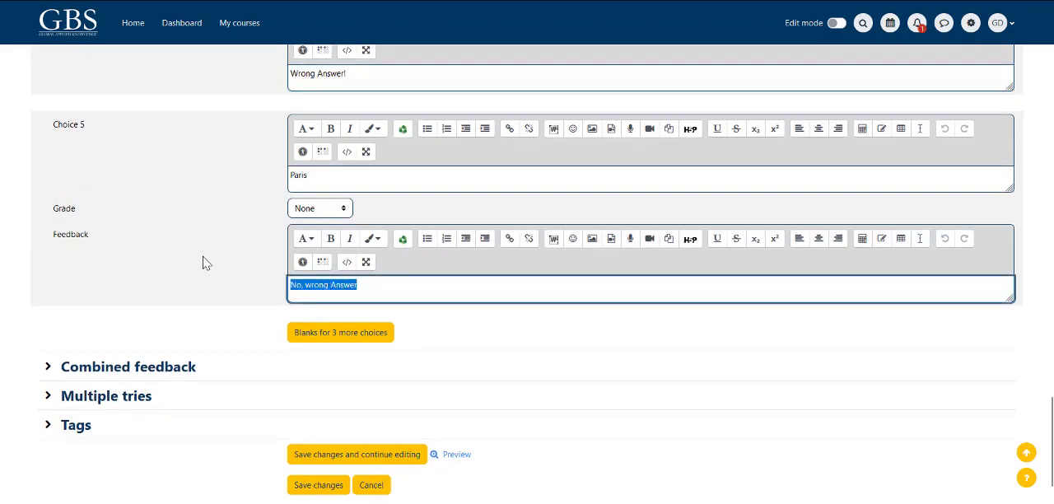
pyautogui.click(209, 260)
# Step: Review the combined feedback and multiple tries settings, and save the multiple choice question
pyautogui.scroll(-1, 222, 254)
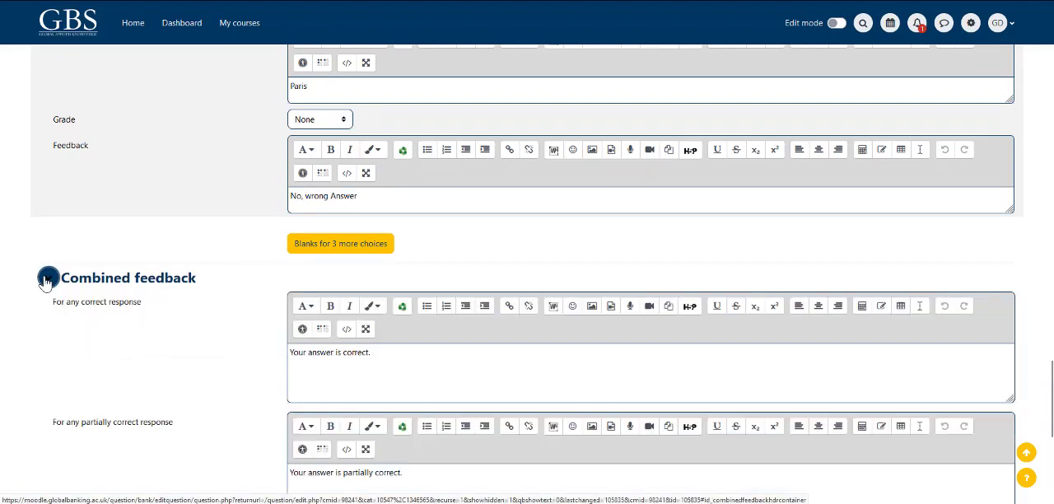
pyautogui.scroll(-3, 151, 302)
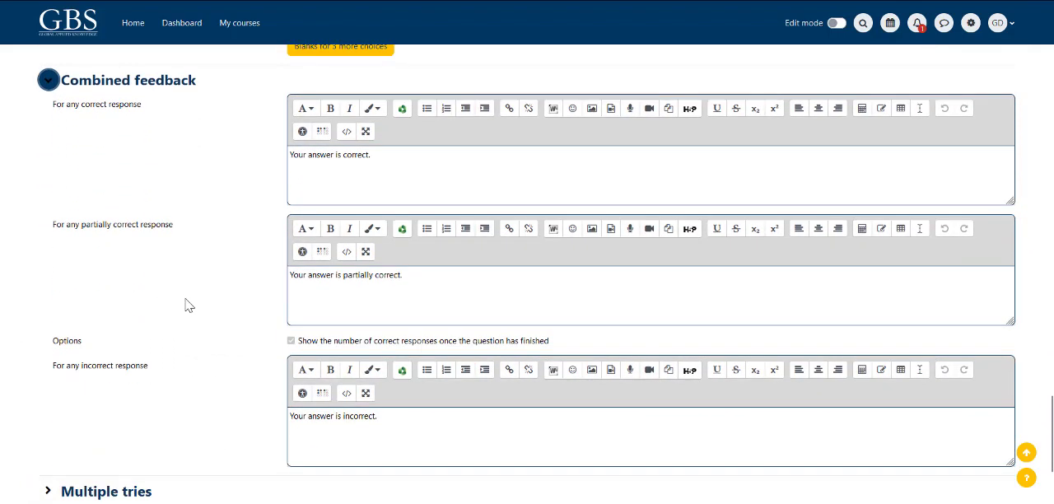
pyautogui.scroll(-1, 198, 305)
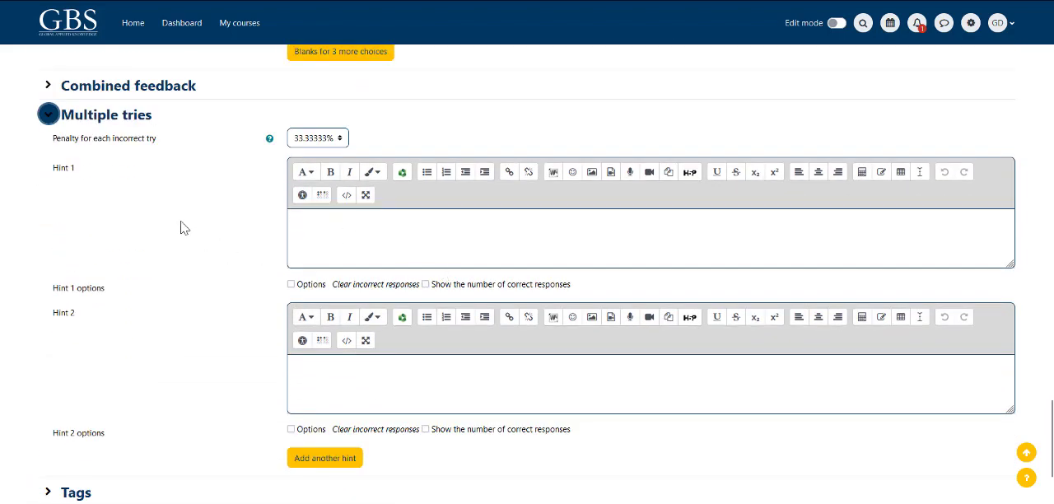
pyautogui.click(64, 121)
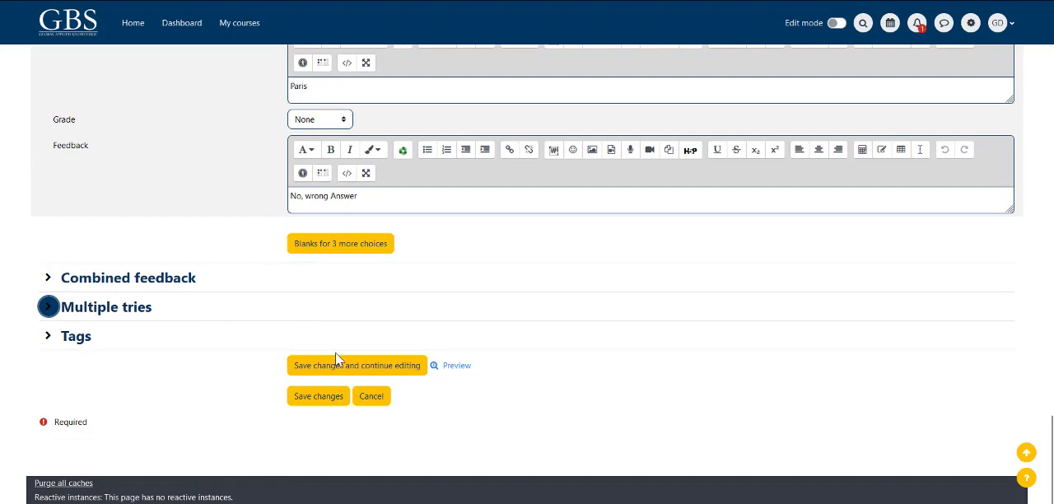
pyautogui.click(318, 397)
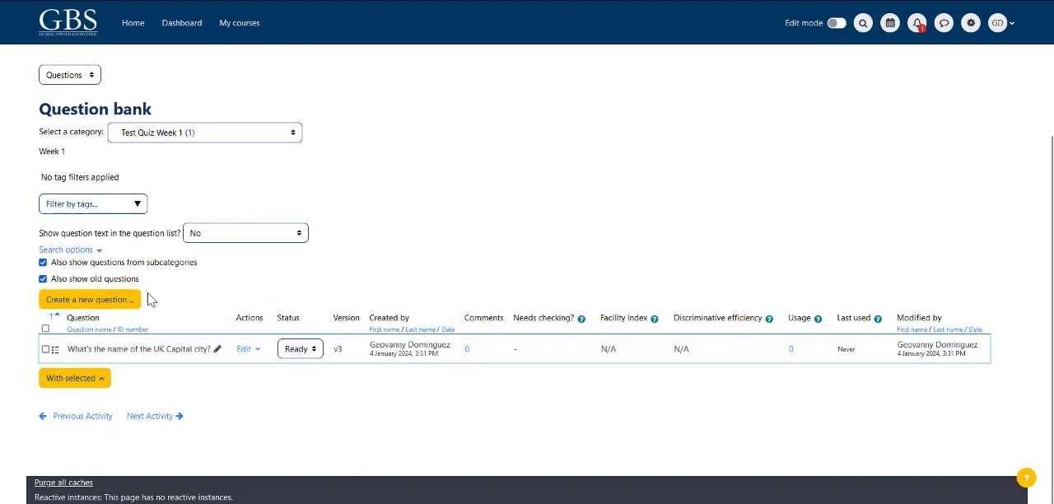
# Step: View the question types available for a new question without adding one
pyautogui.click(92, 302)
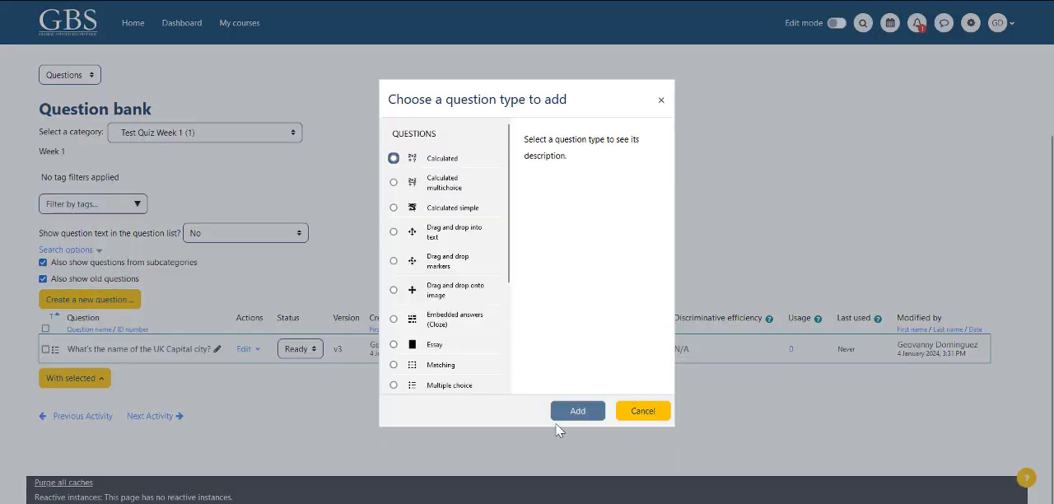
pyautogui.click(644, 415)
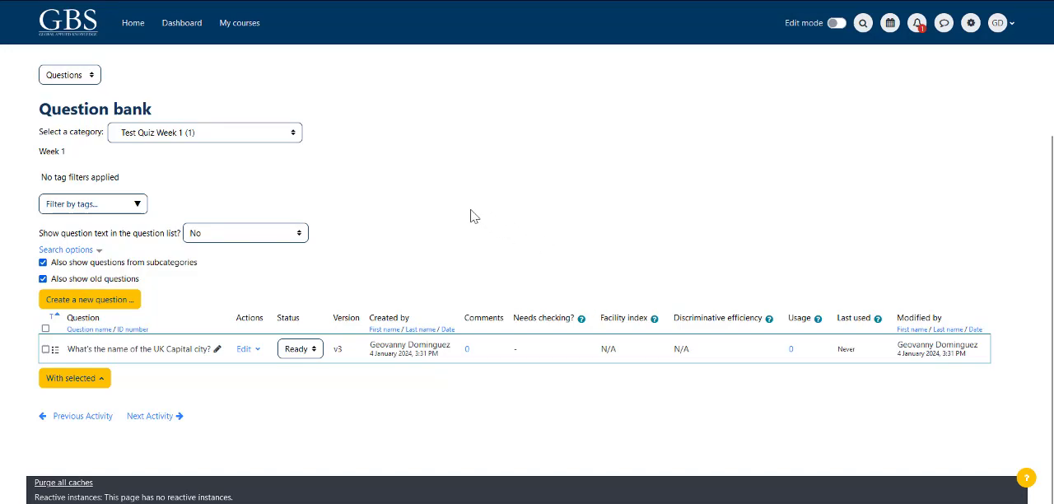
# Step: Return to the Test Quiz 1 overview and open its page for adding questions
pyautogui.scroll(2, 691, 164)
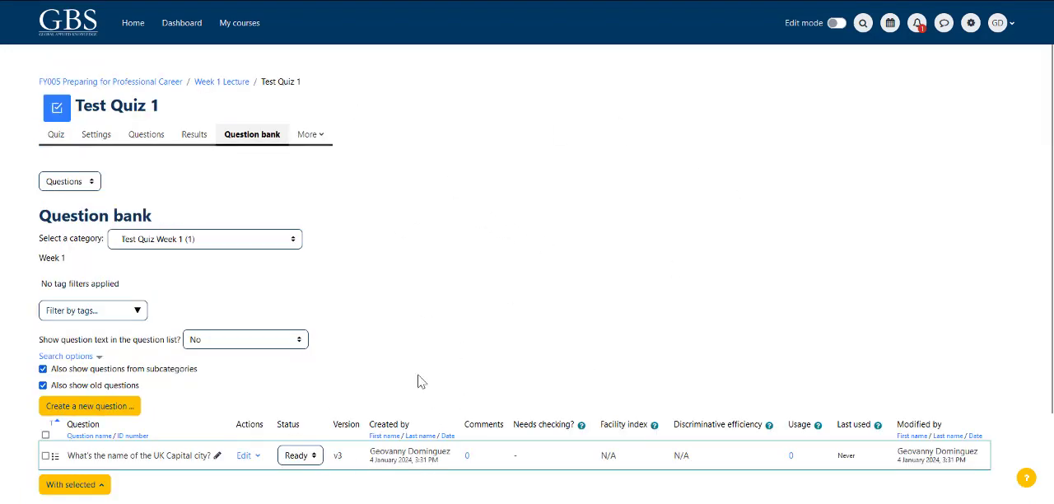
pyautogui.click(56, 137)
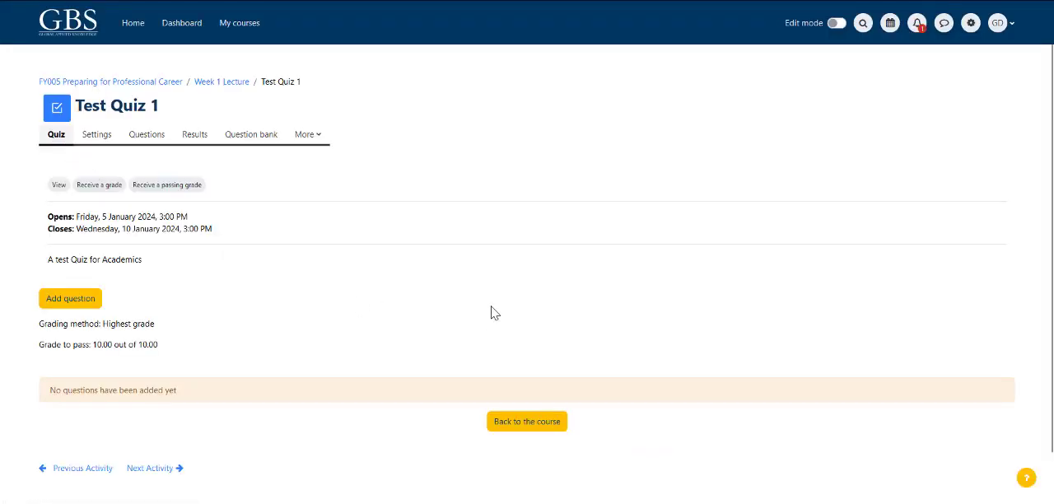
pyautogui.click(83, 292)
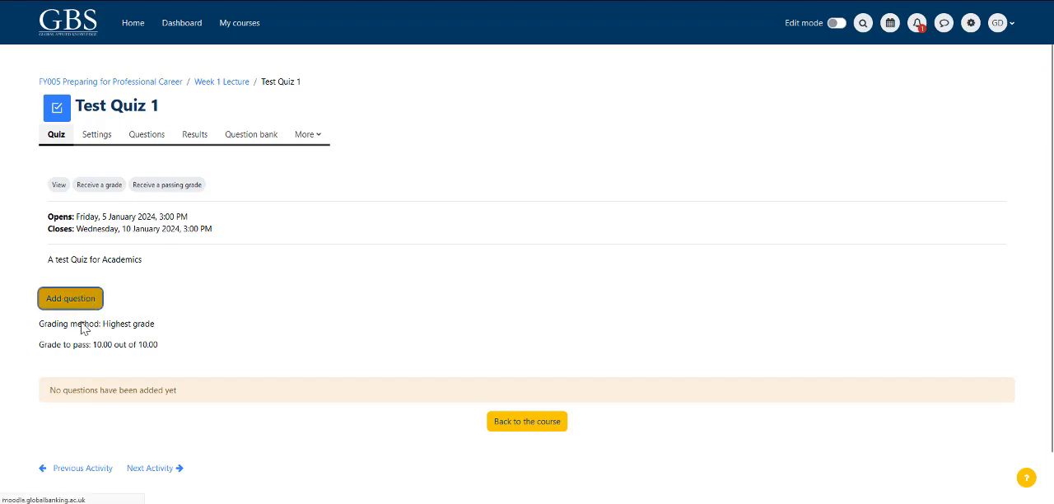
pyautogui.click(82, 299)
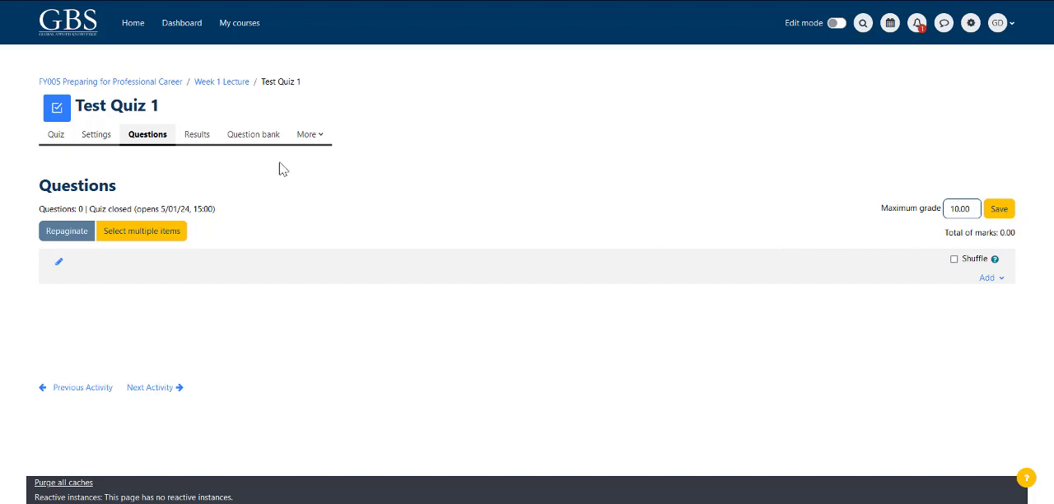
# Step: Add "What's the name of the UK Capital city?" to the quiz from the question bank category Test Quiz Week 1
pyautogui.click(997, 279)
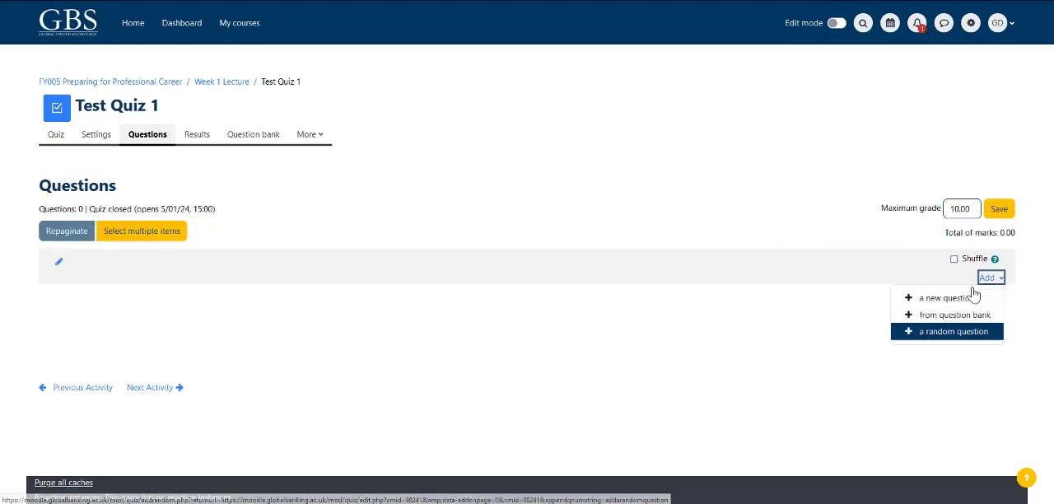
pyautogui.click(916, 320)
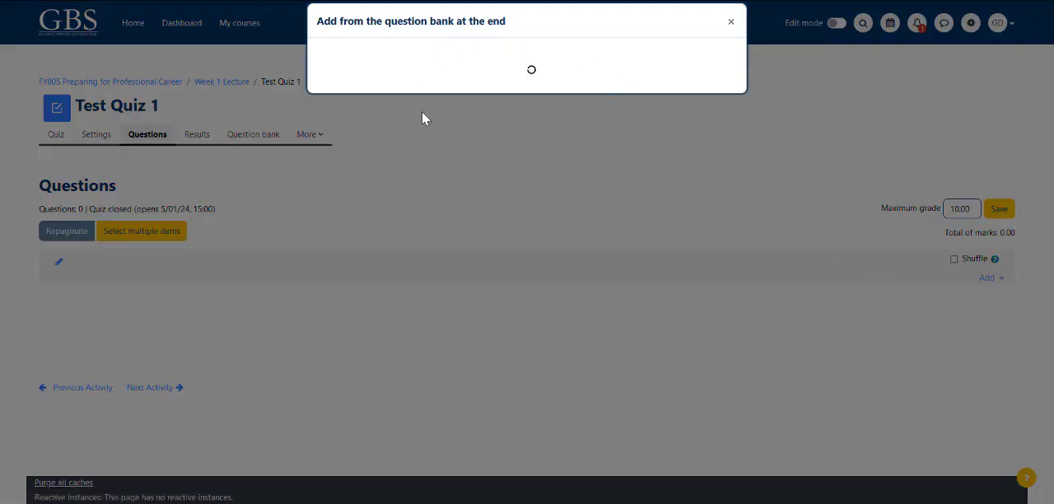
pyautogui.click(574, 58)
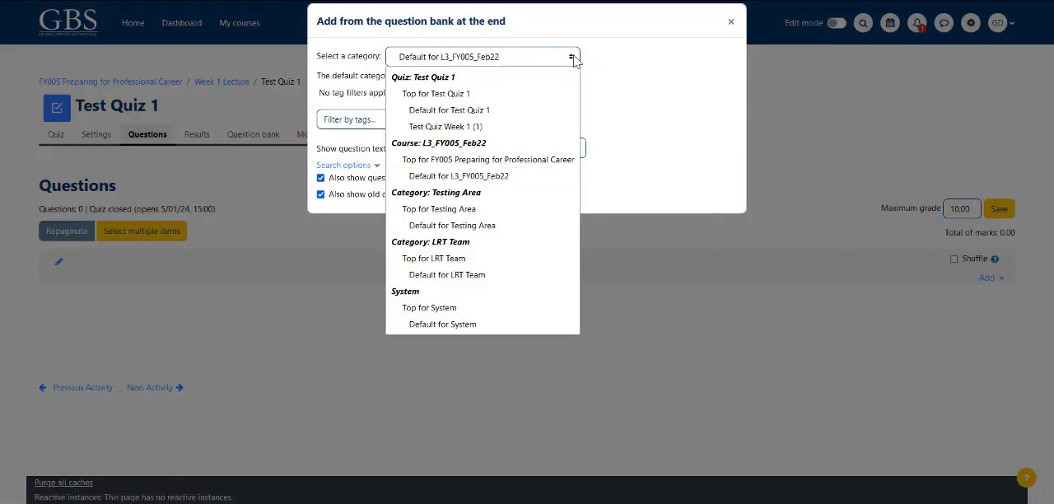
pyautogui.click(442, 128)
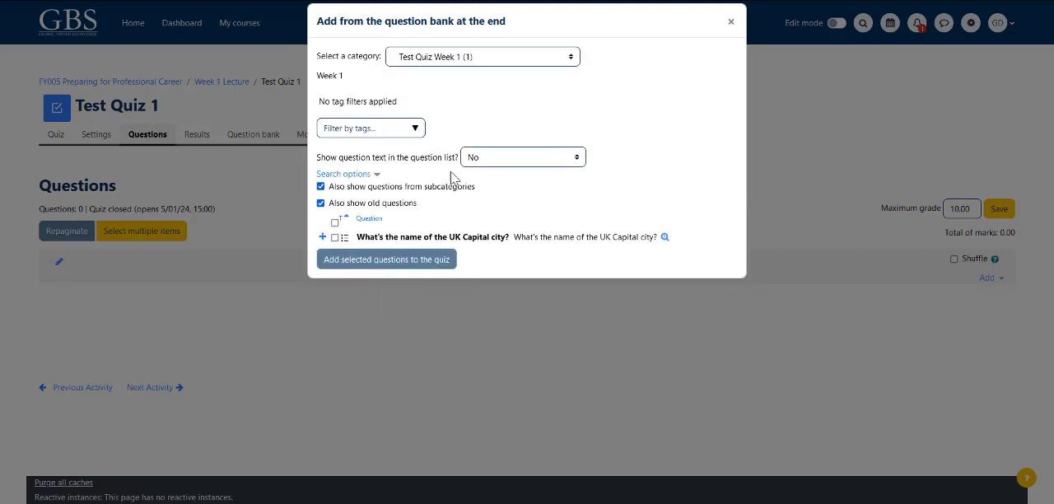
pyautogui.click(336, 223)
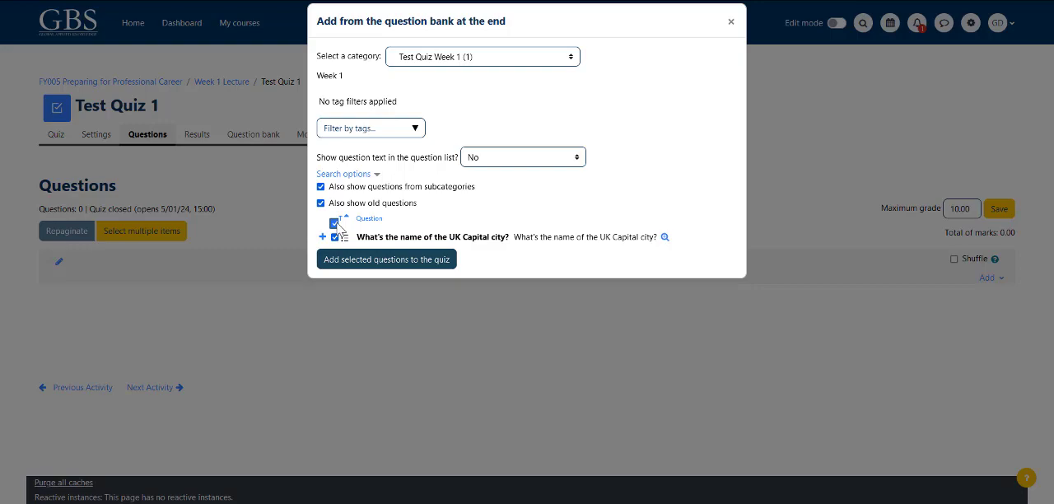
pyautogui.click(377, 260)
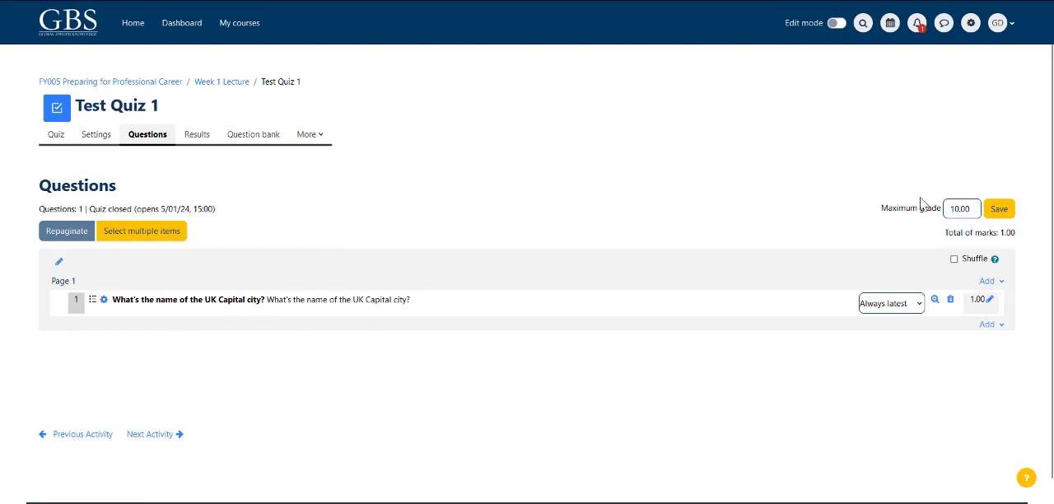
# Step: Set the quiz's maximum grade to 1 and save it
pyautogui.moveTo(974, 208); pyautogui.dragTo(827, 228)
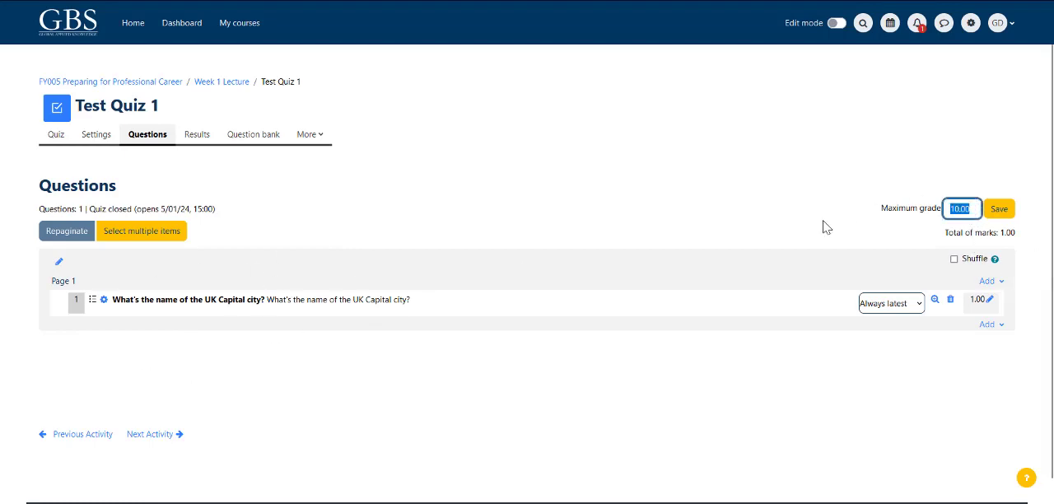
pyautogui.write('1')
pyautogui.click(1001, 207)
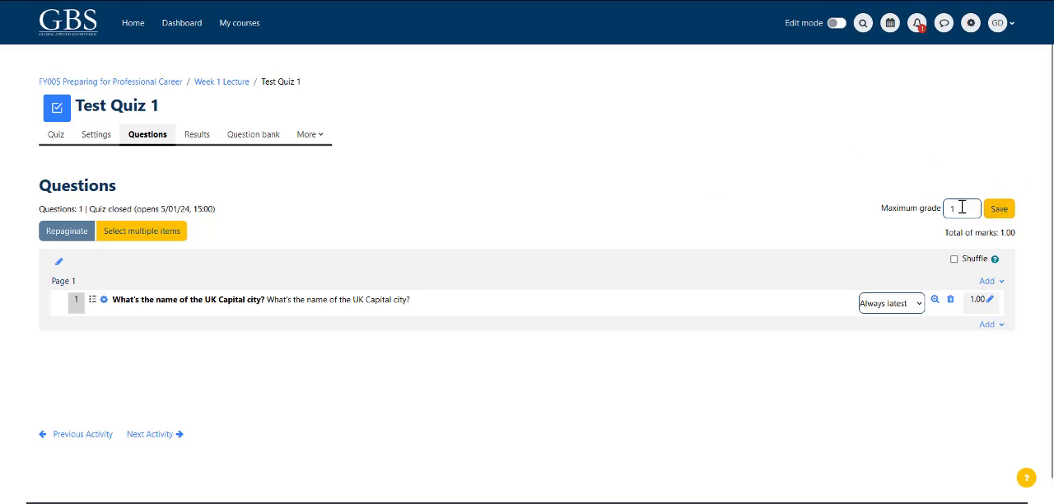
pyautogui.click(1000, 211)
pyautogui.click(999, 210)
# Step: Start a preview of Test Quiz 1, choose Munich as the answer and finish the attempt
pyautogui.click(55, 135)
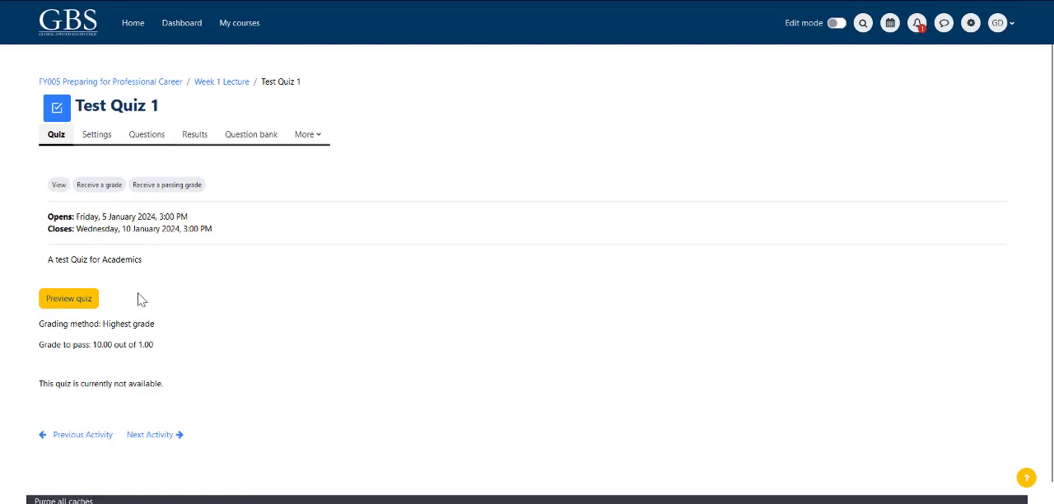
pyautogui.click(73, 301)
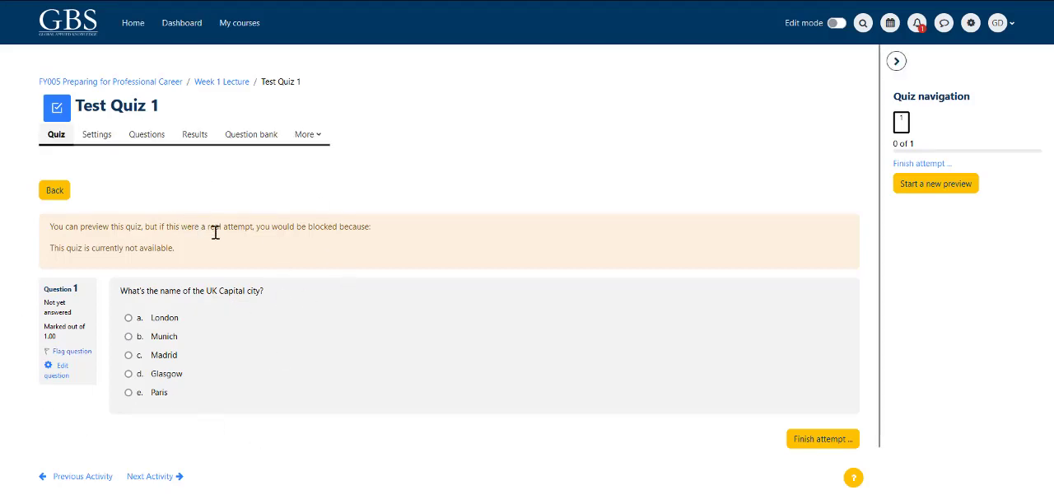
pyautogui.click(130, 338)
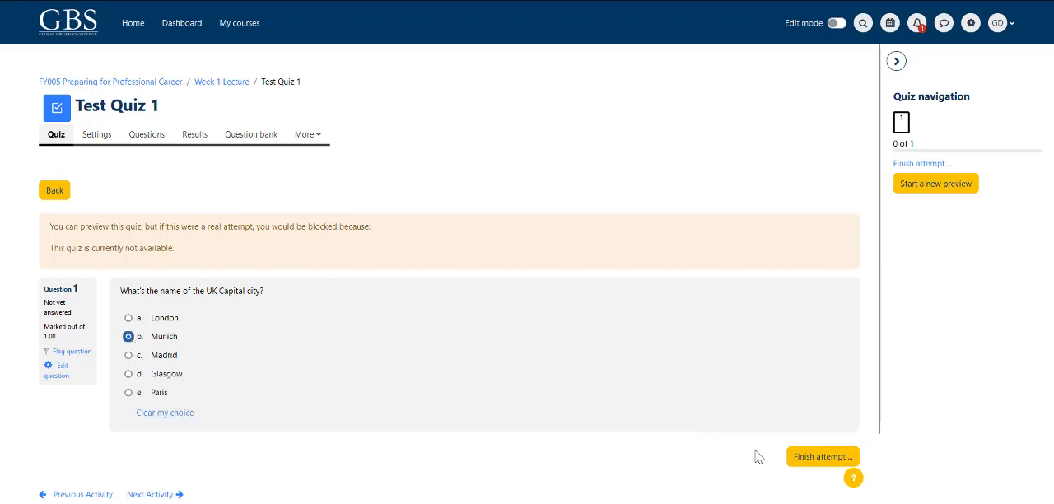
pyautogui.click(808, 460)
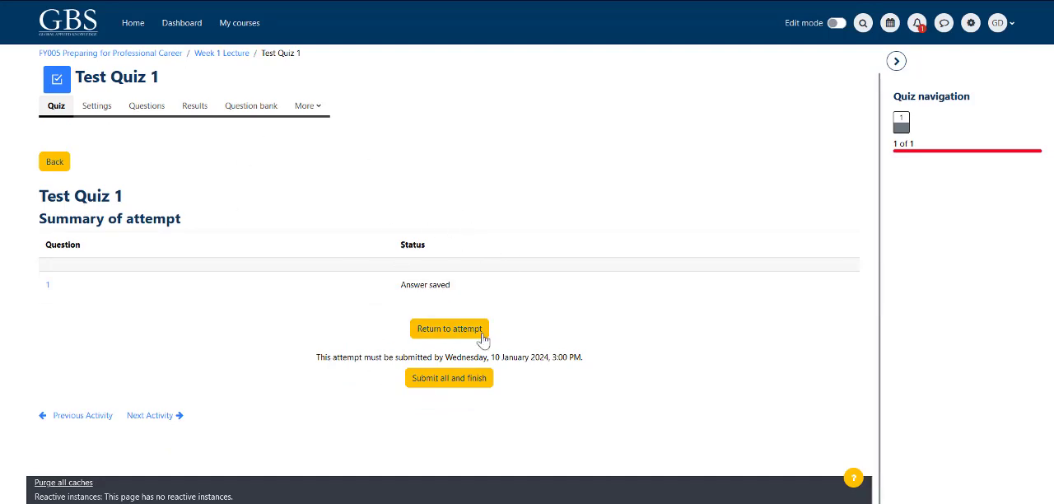
# Step: Leave the attempt summary, open the quiz's results, and include attempts from all users who have attempted the quiz
pyautogui.click(56, 164)
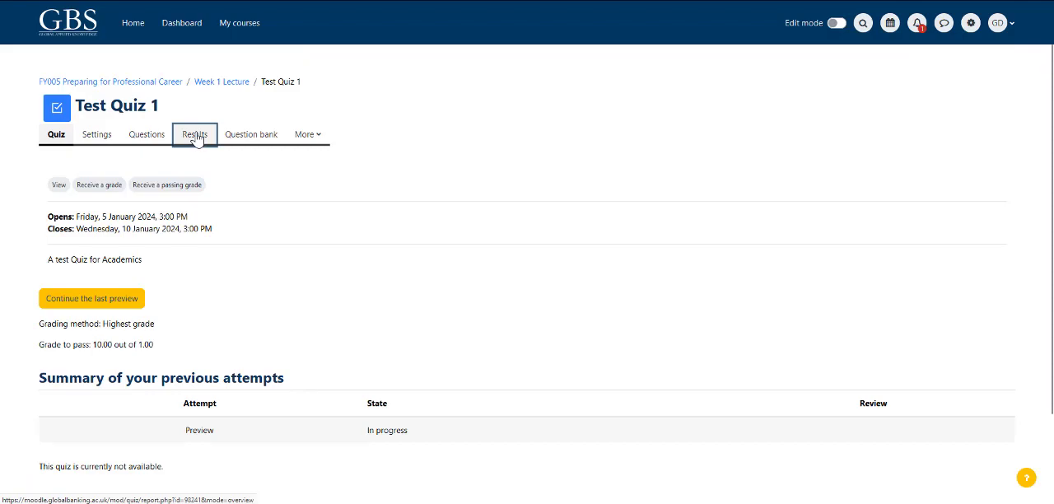
pyautogui.click(195, 135)
pyautogui.scroll(-1, 280, 249)
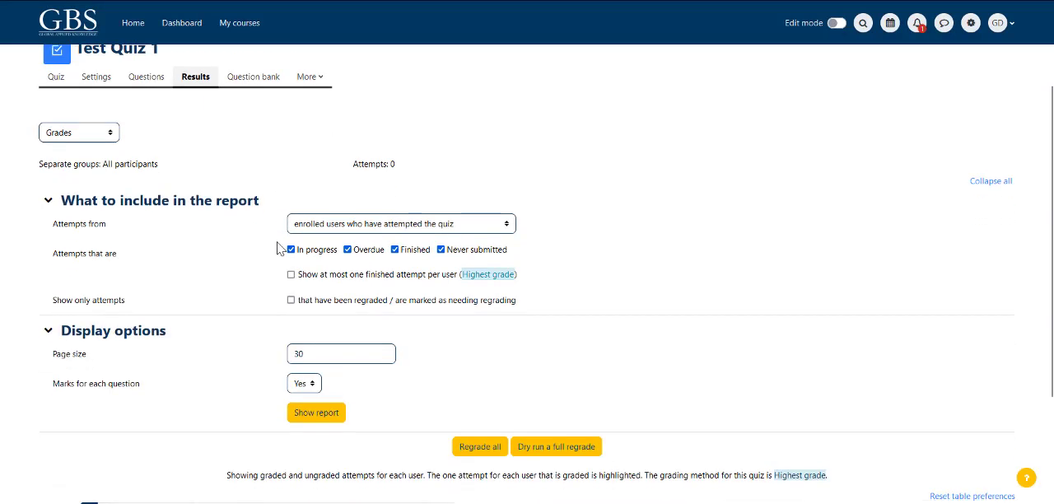
pyautogui.scroll(-1, 280, 249)
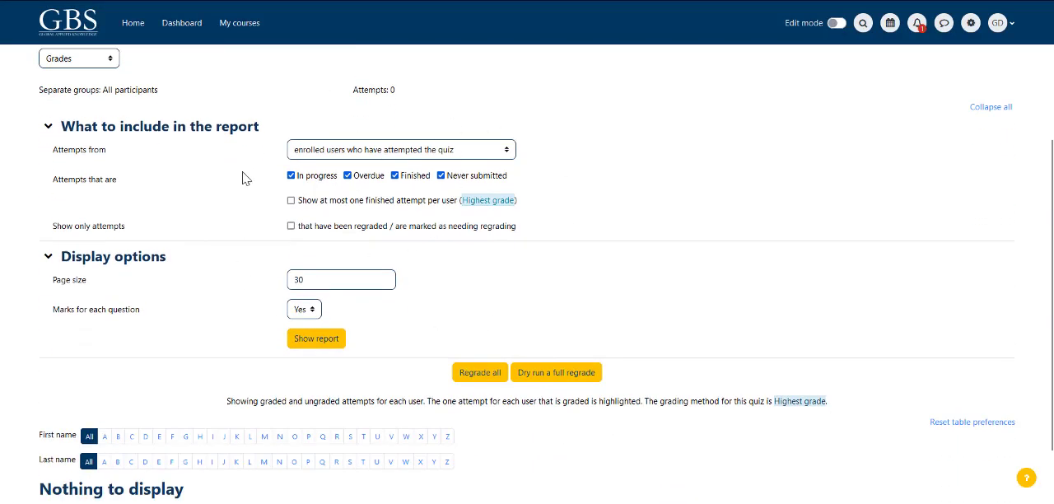
pyautogui.moveTo(57, 186); pyautogui.dragTo(132, 190)
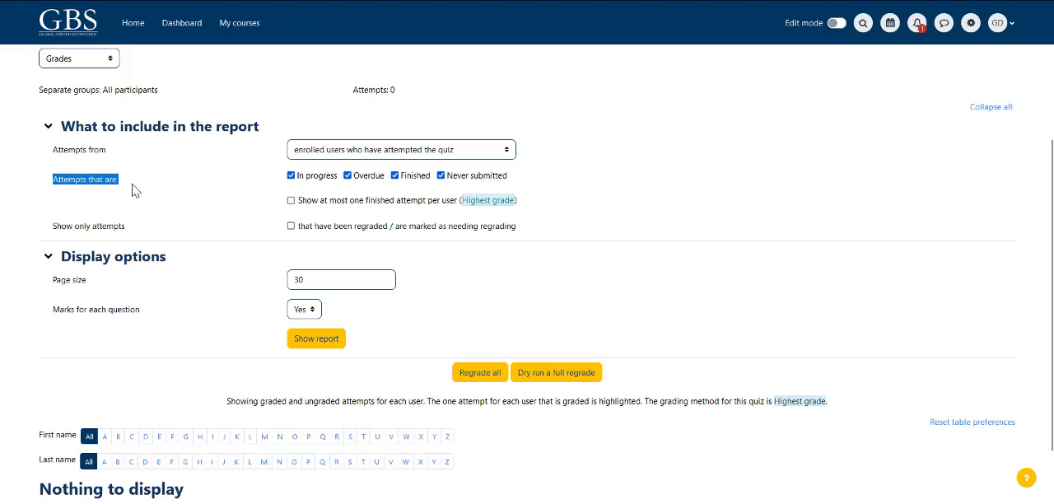
pyautogui.moveTo(43, 153); pyautogui.dragTo(137, 167)
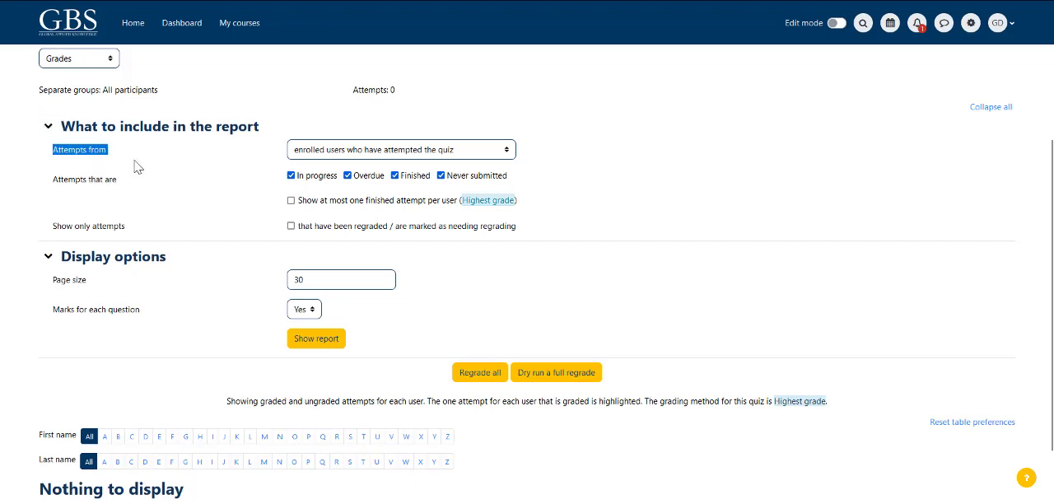
pyautogui.click(494, 151)
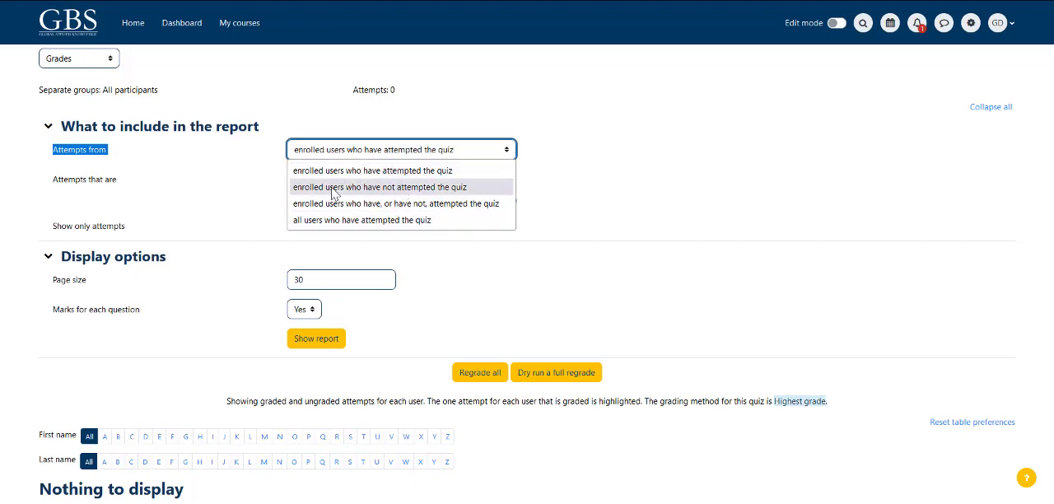
pyautogui.click(332, 219)
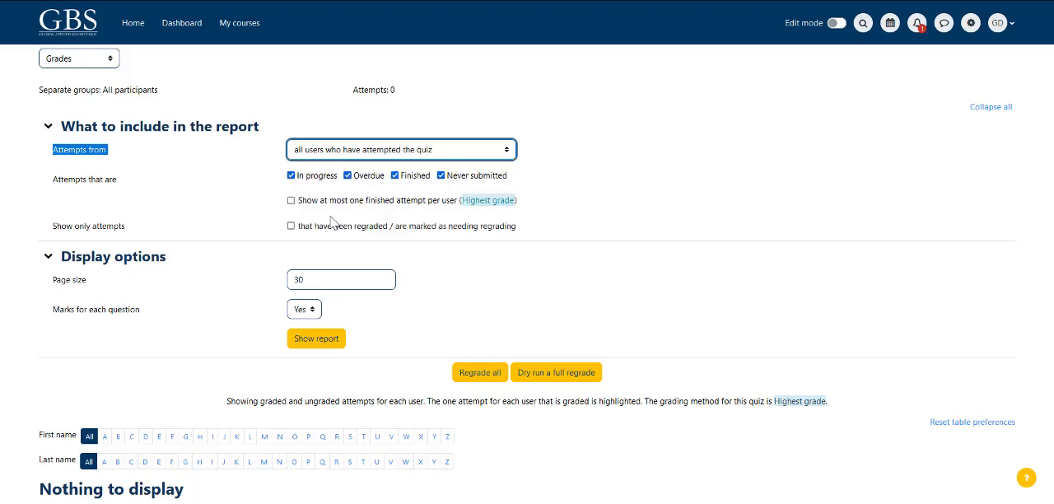
# Step: Exclude in-progress, overdue and never submitted attempts from the report and include them again
pyautogui.click(291, 175)
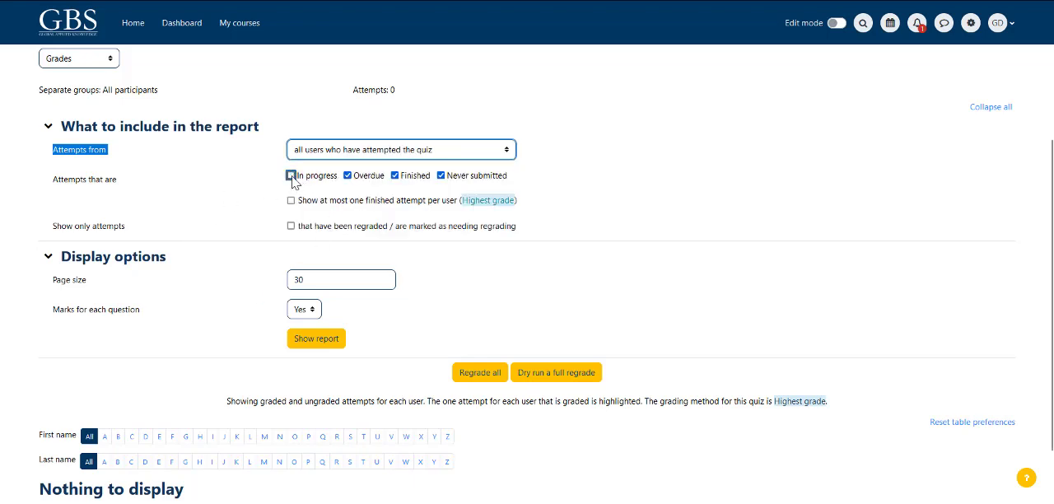
pyautogui.click(349, 176)
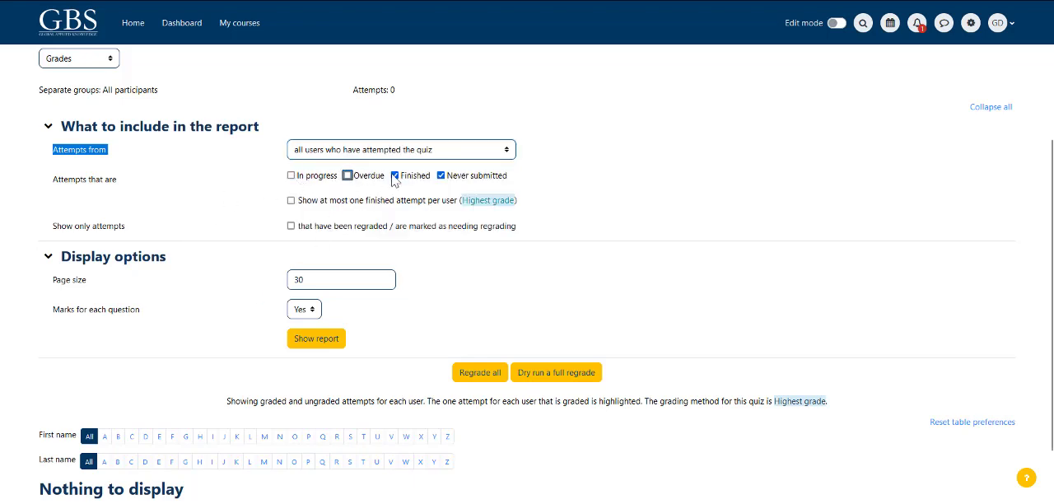
pyautogui.click(443, 177)
pyautogui.click(190, 213)
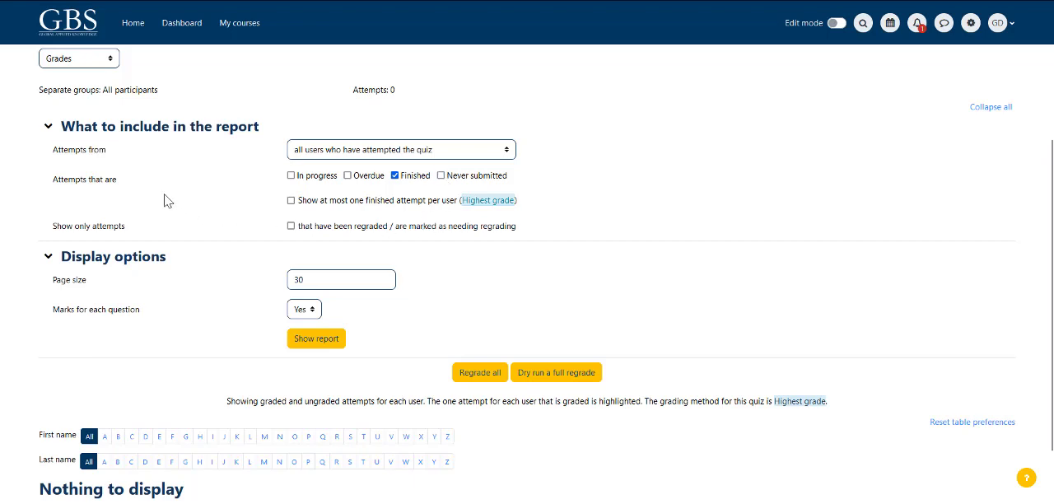
pyautogui.click(291, 176)
pyautogui.click(348, 175)
pyautogui.click(441, 177)
# Step: Show the grades report with the chosen attempt filters and check the list of attempts below it
pyautogui.scroll(-1, 174, 262)
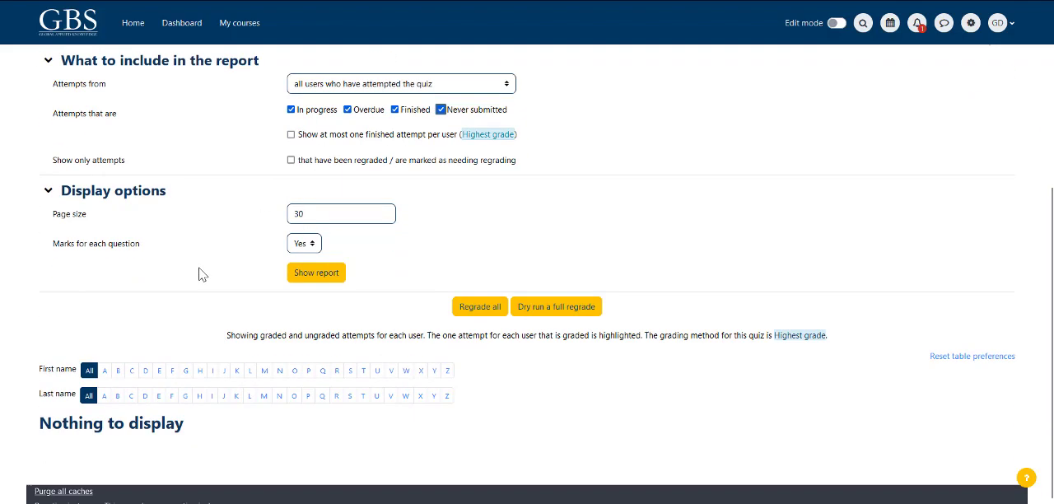
pyautogui.click(316, 278)
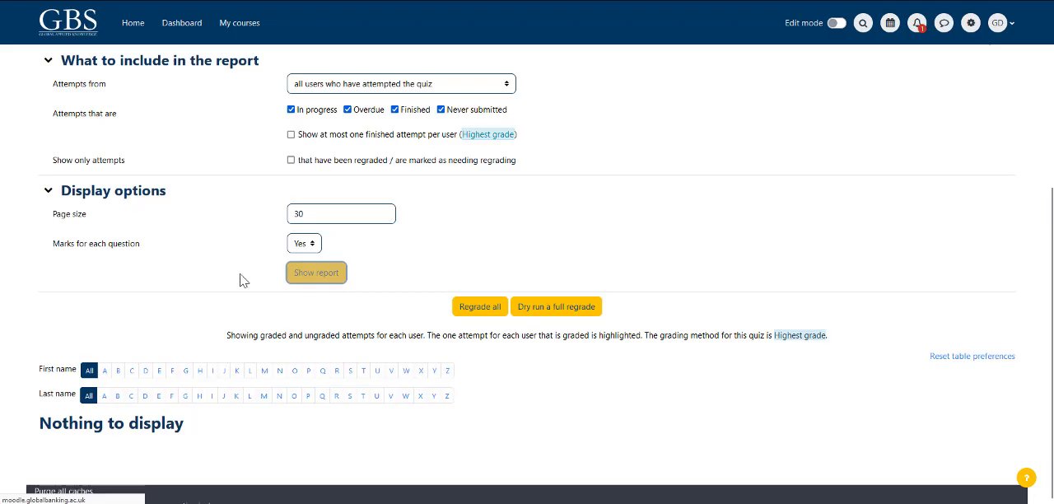
pyautogui.scroll(-3, 346, 338)
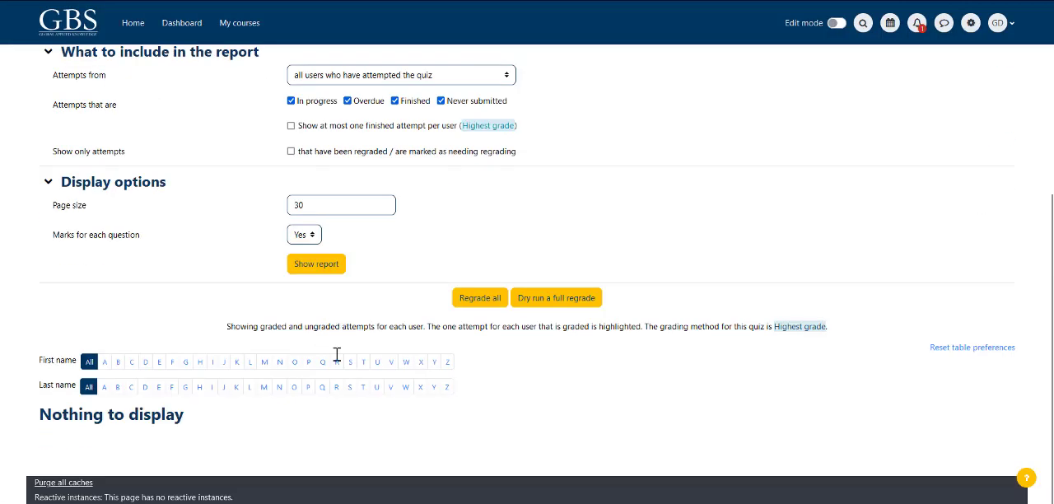
pyautogui.tripleClick(61, 411)
pyautogui.click(266, 431)
# Step: Return to the Test Quiz 1 overview and open the import page of its question bank
pyautogui.hotkey('alt', 'Left')
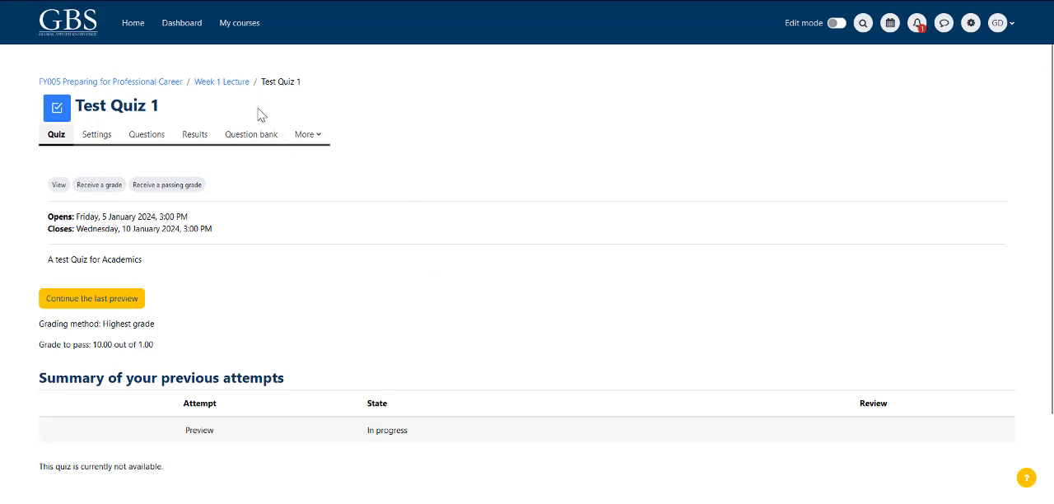
pyautogui.click(248, 140)
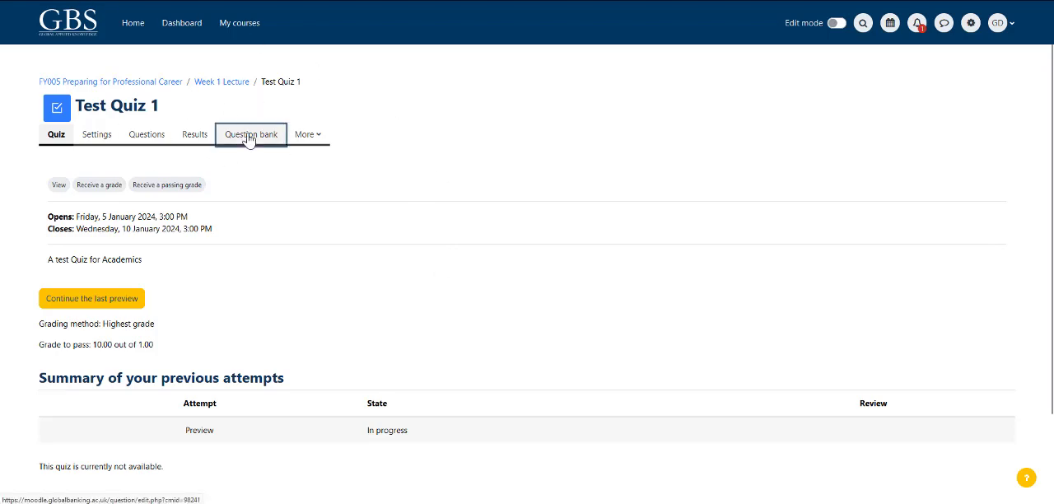
pyautogui.click(90, 182)
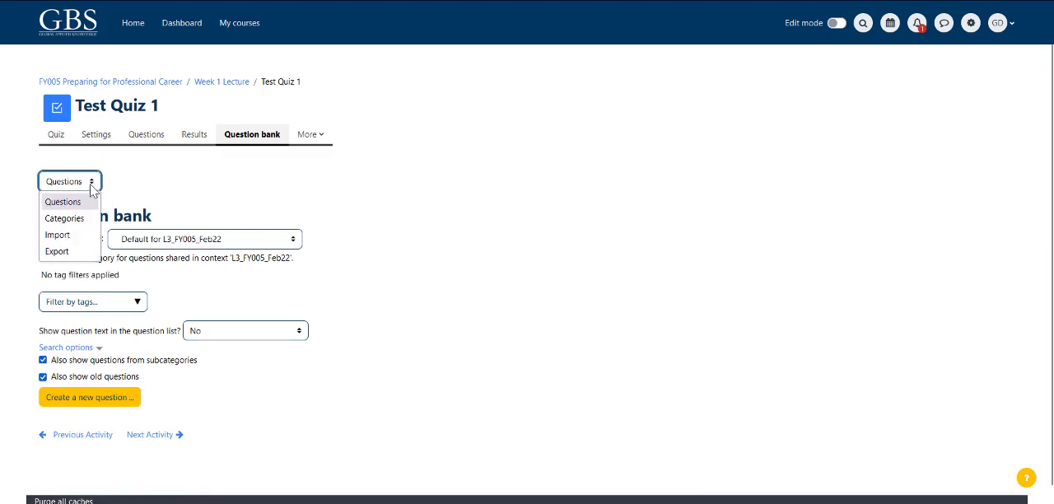
pyautogui.click(56, 236)
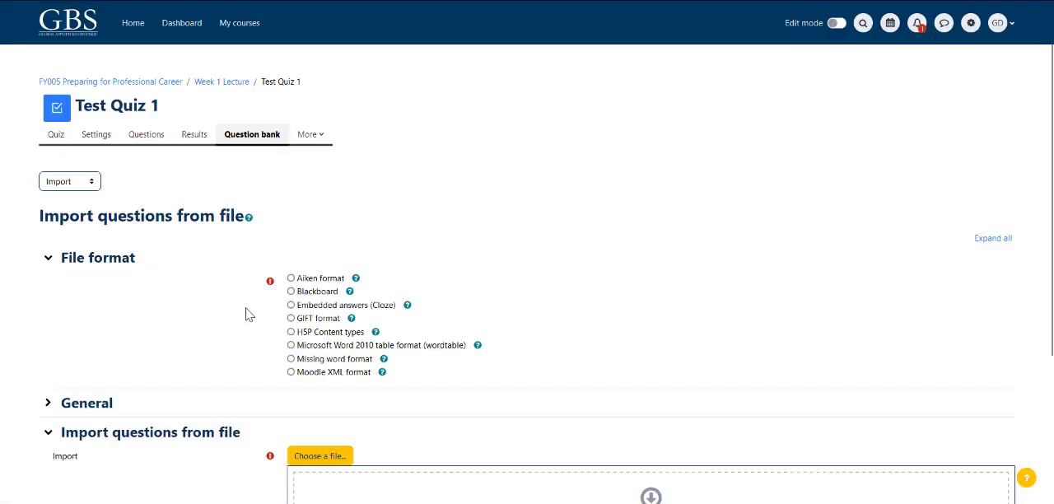
# Step: Choose Aiken format as the file format for importing questions
pyautogui.scroll(-1, 247, 313)
pyautogui.scroll(-1, 251, 315)
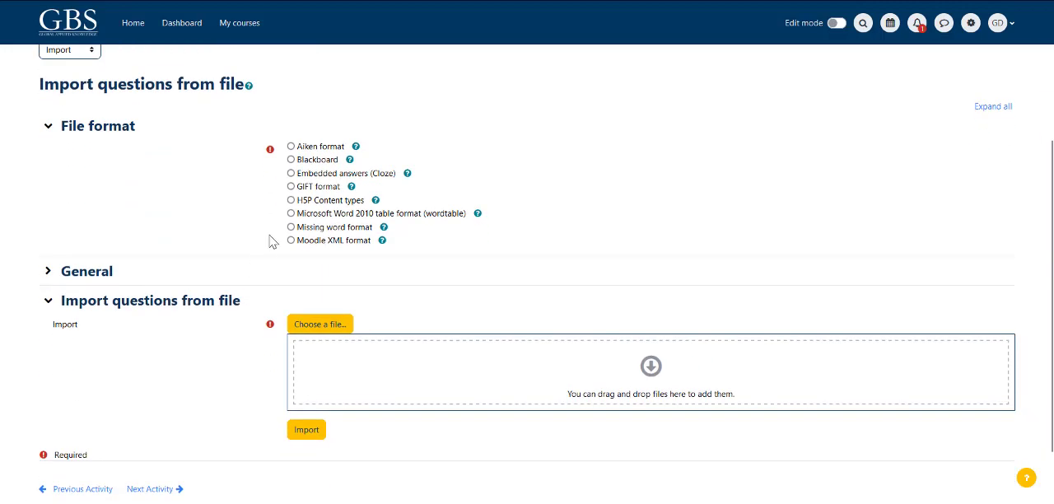
pyautogui.click(290, 147)
pyautogui.moveTo(380, 150); pyautogui.dragTo(341, 151)
pyautogui.click(294, 120)
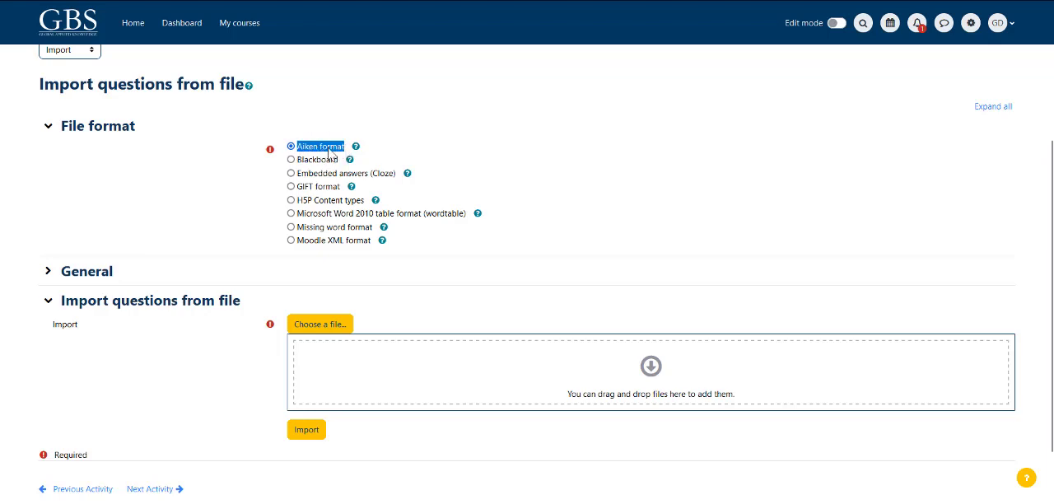
pyautogui.scroll(-1, 250, 238)
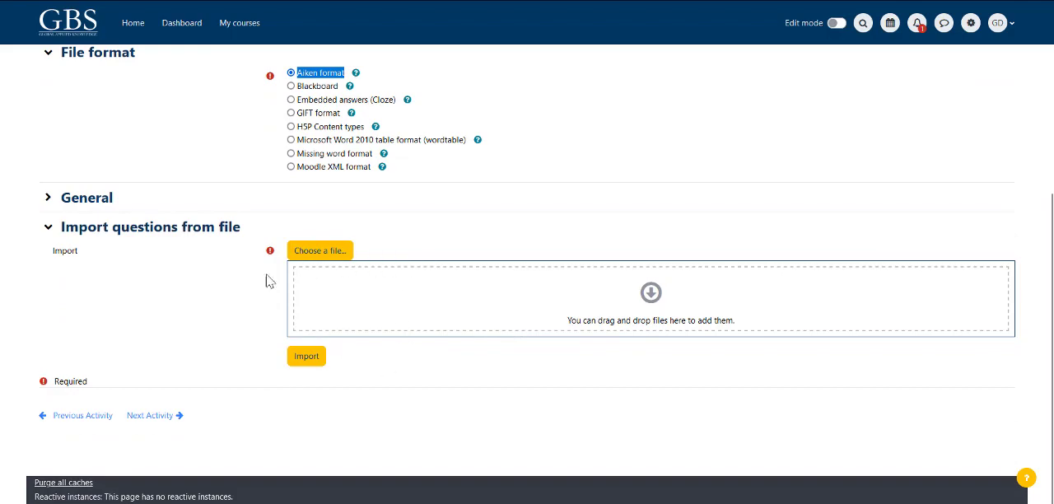
# Step: Open the Moodle documentation on the Aiken format and examine its sample questions and how they look once imported
pyautogui.click(197, 313)
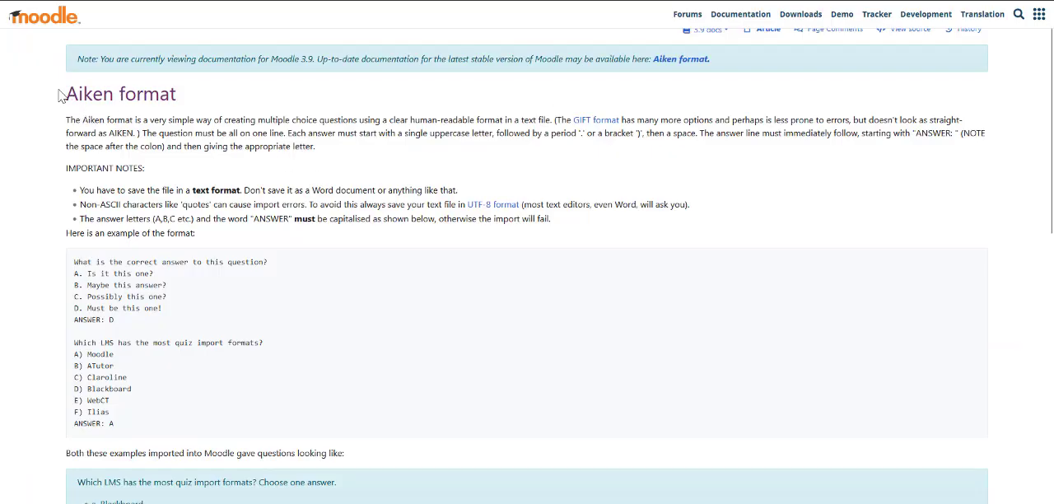
pyautogui.moveTo(64, 94); pyautogui.dragTo(184, 99)
pyautogui.click(302, 172)
pyautogui.moveTo(75, 262); pyautogui.dragTo(181, 426)
pyautogui.scroll(-3, 182, 426)
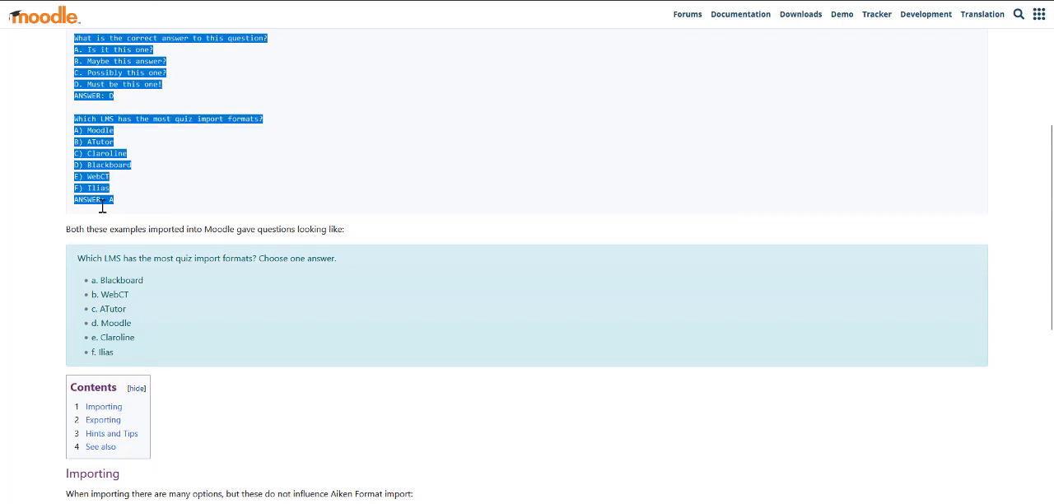
pyautogui.click(156, 146)
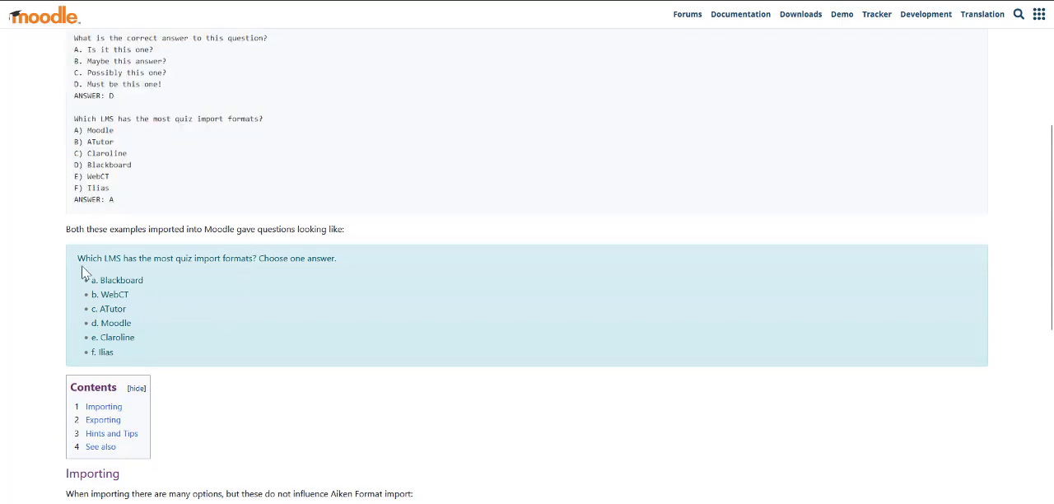
pyautogui.moveTo(77, 258); pyautogui.dragTo(205, 365)
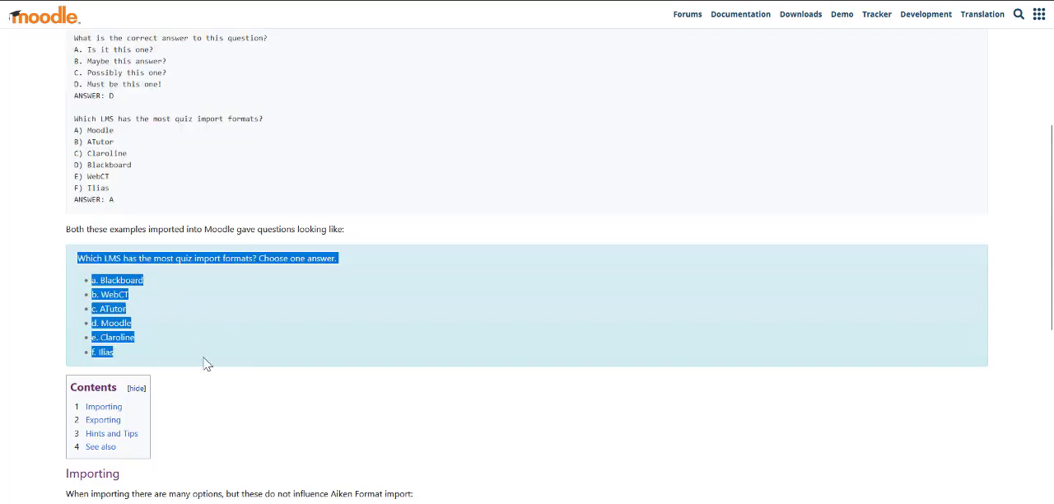
pyautogui.click(256, 392)
pyautogui.scroll(4, 255, 392)
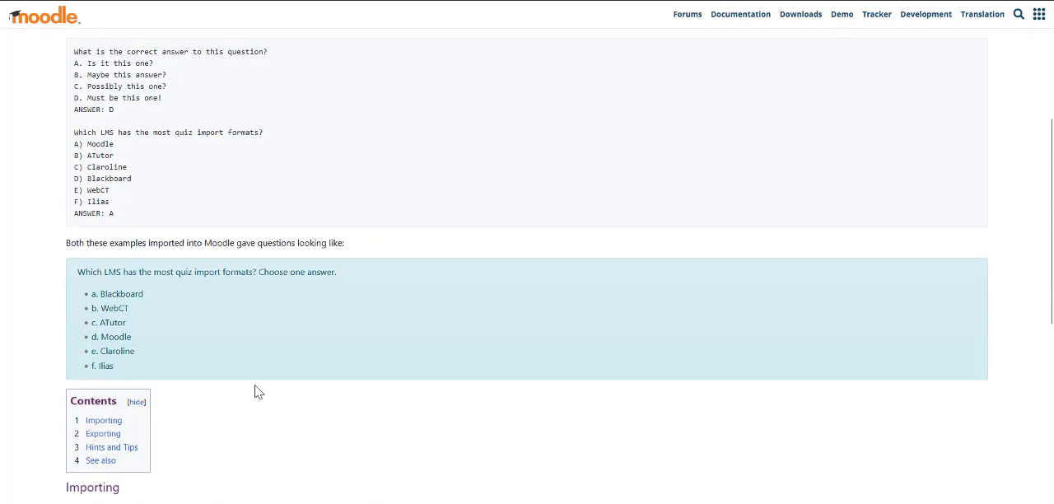